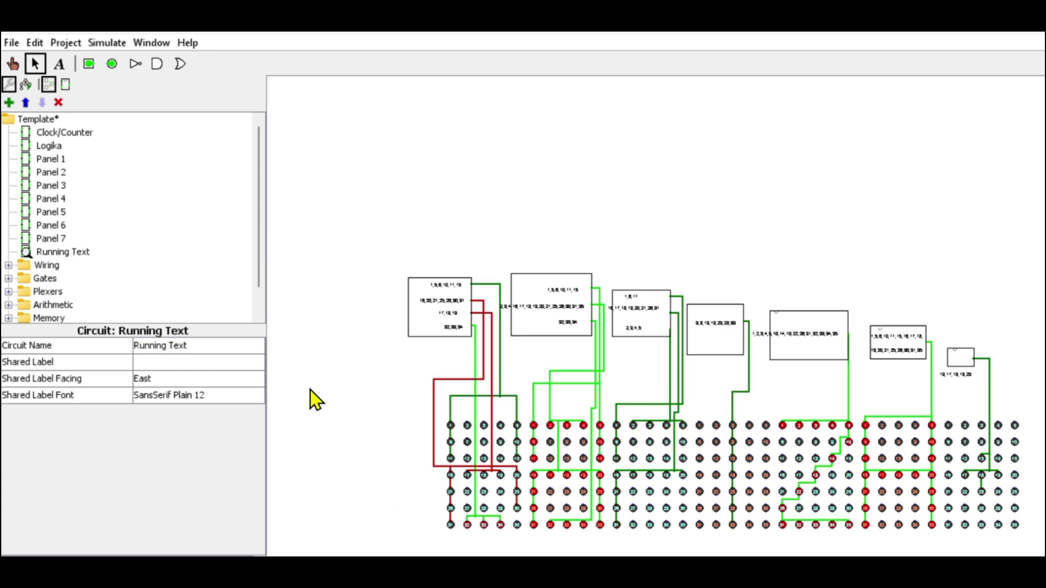
Step: Open the Panel 4 circuit of the running text project
{"action": "double_click", "coordinate": [51, 200]}
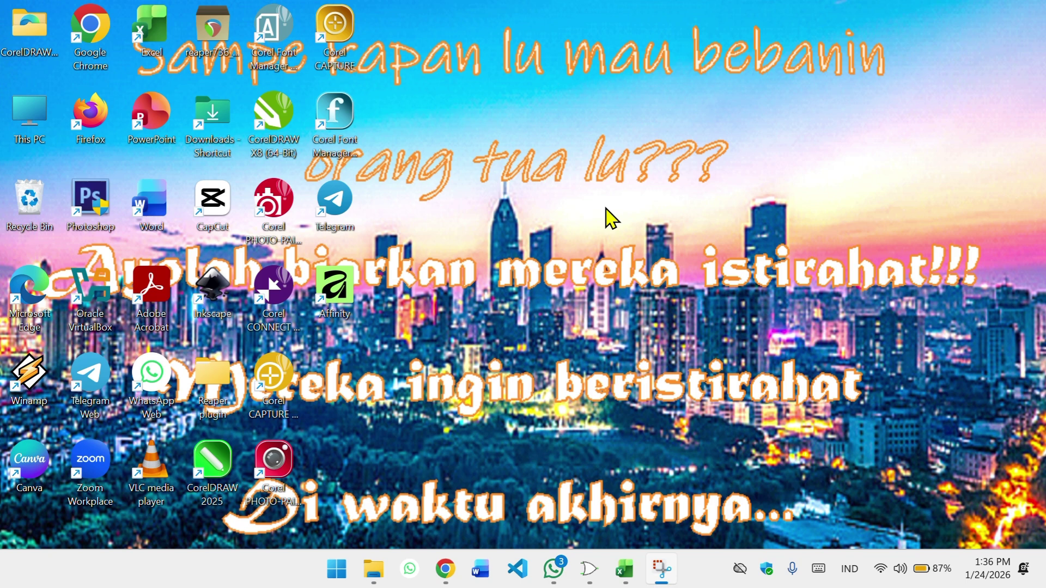
Step: Switch to the TABEL workbook in Excel and look over all the frame layouts on the Desain Animasi sheet
{"action": "left_click", "coordinate": [624, 569]}
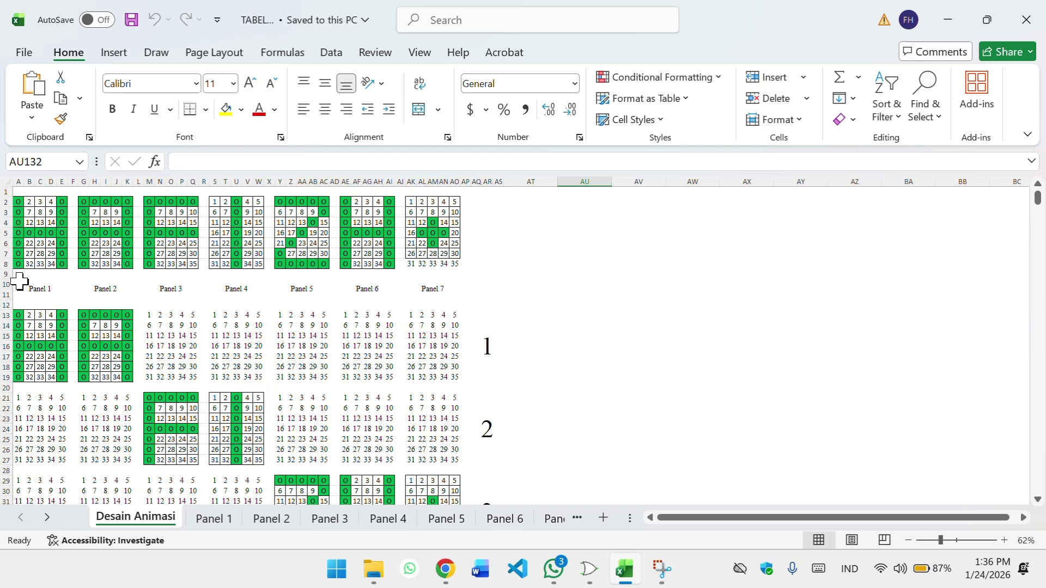
{"action": "scroll", "coordinate": [455, 302], "scroll_direction": "down", "scroll_amount": 3}
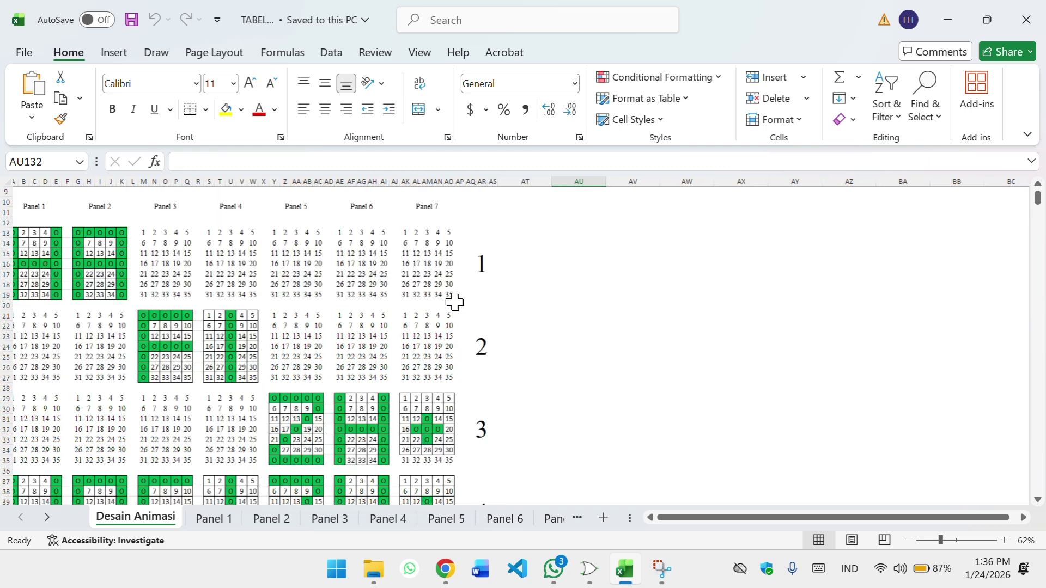
{"action": "scroll", "coordinate": [455, 302], "scroll_direction": "down", "scroll_amount": 20}
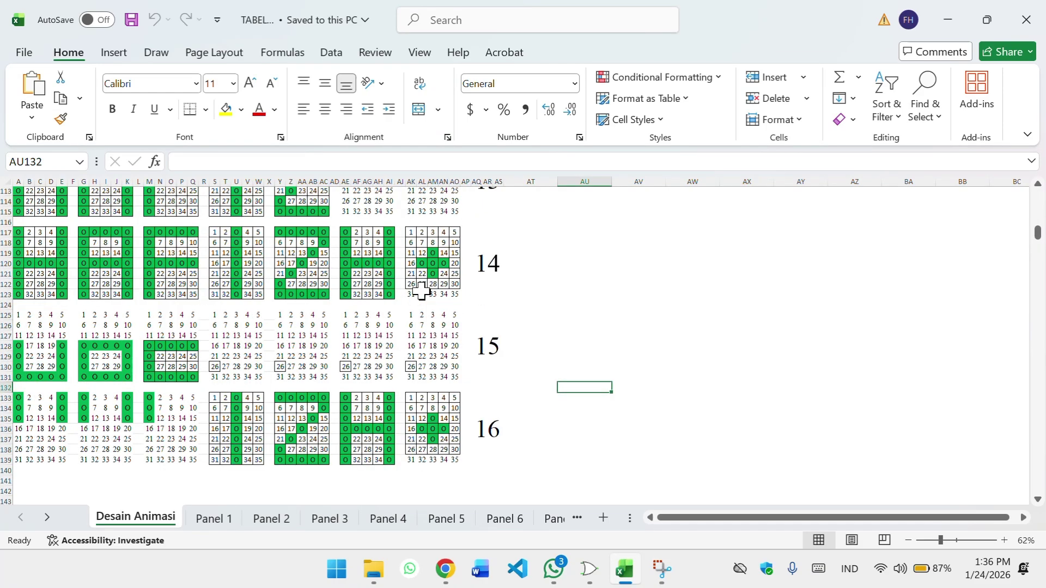
{"action": "scroll", "coordinate": [421, 292], "scroll_direction": "up", "scroll_amount": 20}
{"action": "scroll", "coordinate": [276, 287], "scroll_direction": "up", "scroll_amount": 5}
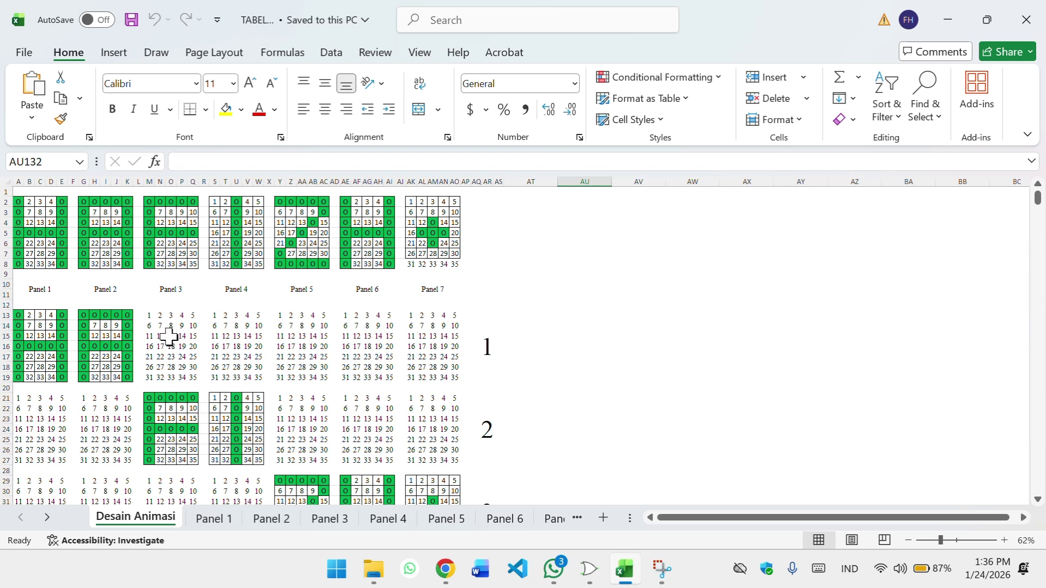
Step: Examine animation frames 1 to 16 on the Desain Animasi sheet in order, checking which LEDs each panel lights
{"action": "scroll", "coordinate": [169, 336], "scroll_direction": "down", "scroll_amount": 3}
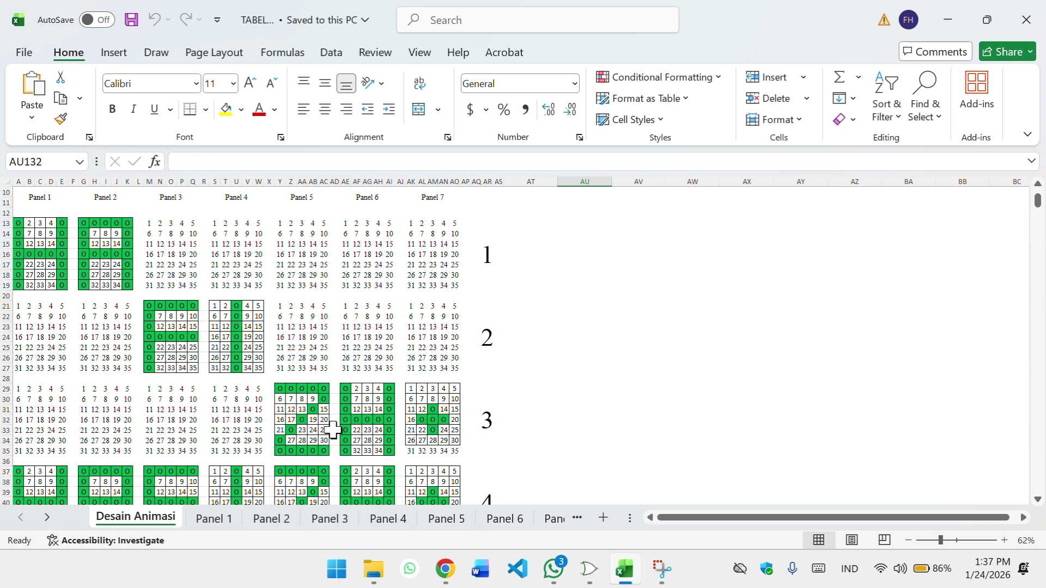
{"action": "scroll", "coordinate": [80, 255], "scroll_direction": "down", "scroll_amount": 3}
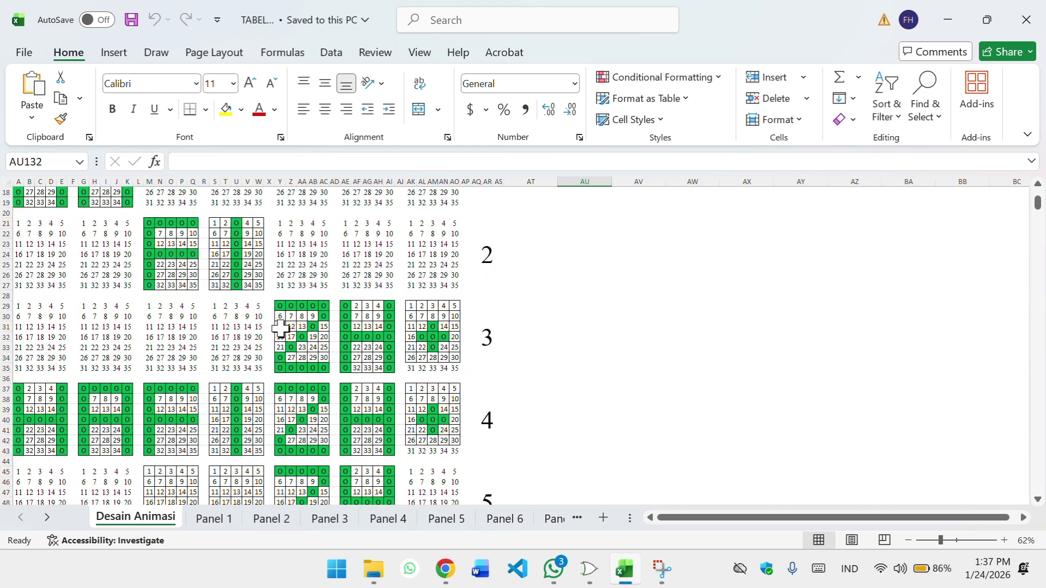
{"action": "scroll", "coordinate": [332, 445], "scroll_direction": "down", "scroll_amount": 6}
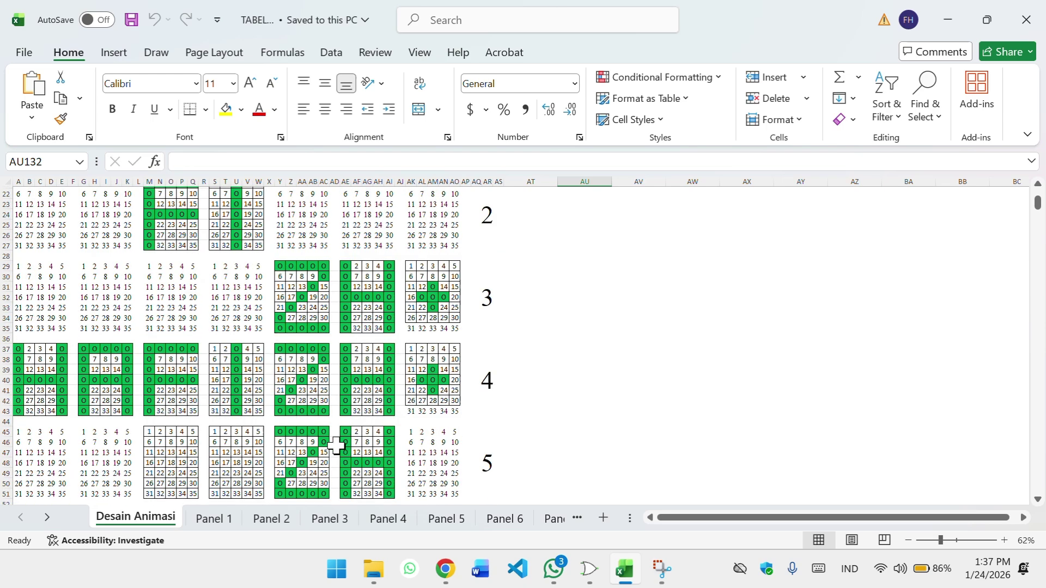
{"action": "scroll", "coordinate": [323, 435], "scroll_direction": "down", "scroll_amount": 3}
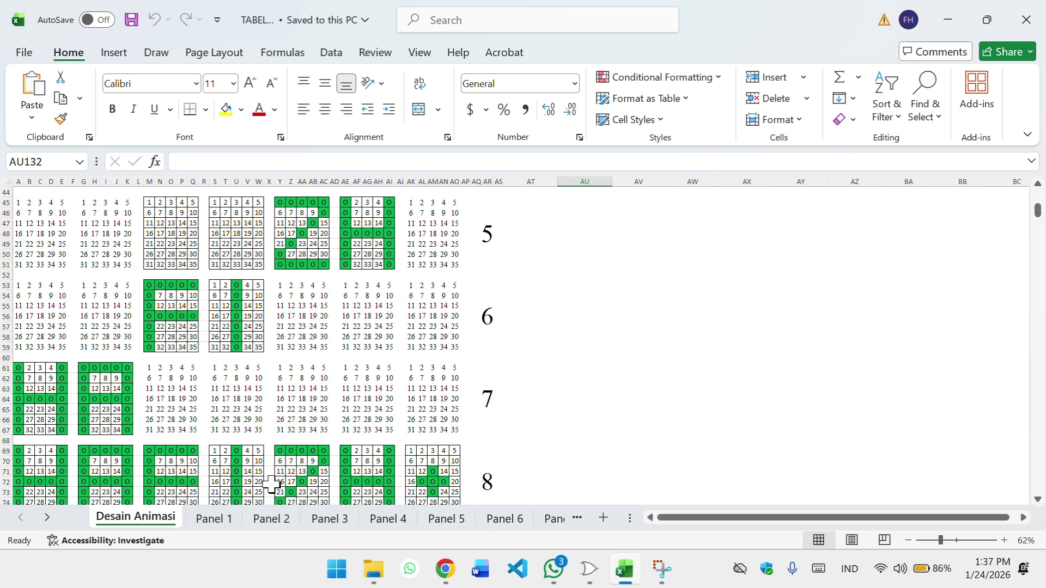
{"action": "scroll", "coordinate": [419, 489], "scroll_direction": "down", "scroll_amount": 11}
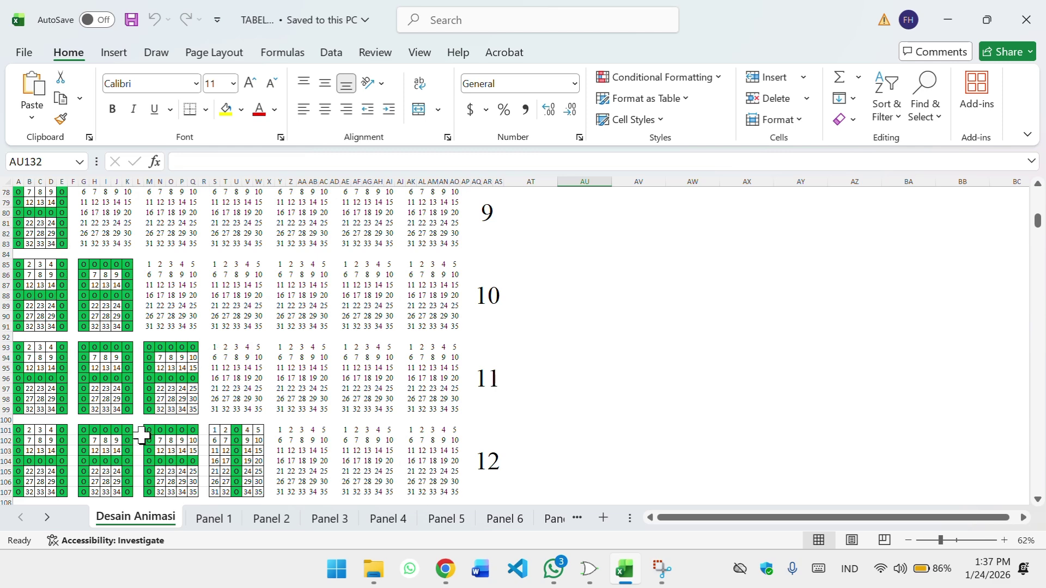
{"action": "scroll", "coordinate": [245, 462], "scroll_direction": "down", "scroll_amount": 5}
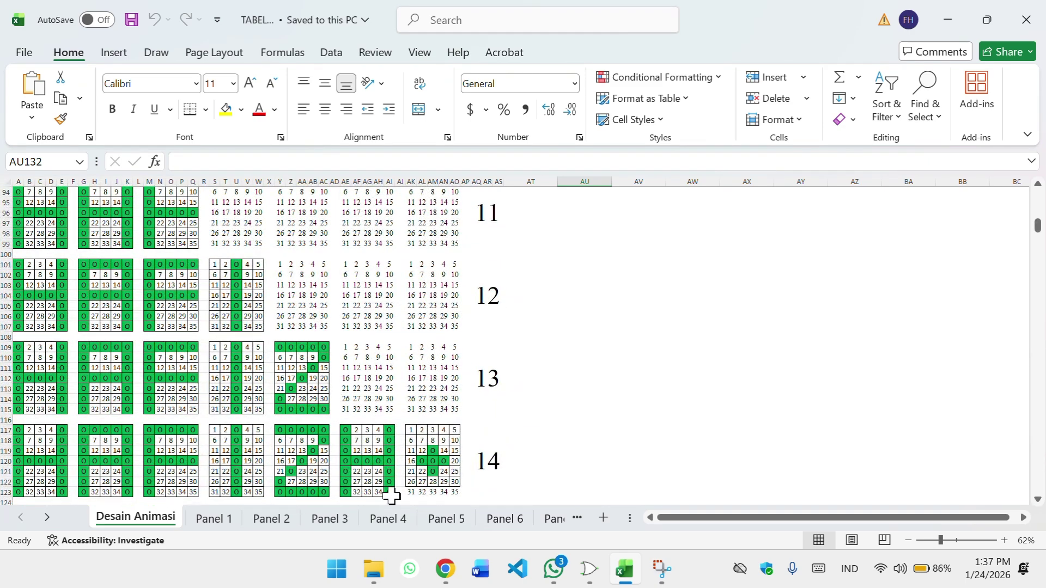
{"action": "scroll", "coordinate": [452, 494], "scroll_direction": "down", "scroll_amount": 4}
{"action": "scroll", "coordinate": [453, 494], "scroll_direction": "down", "scroll_amount": 4}
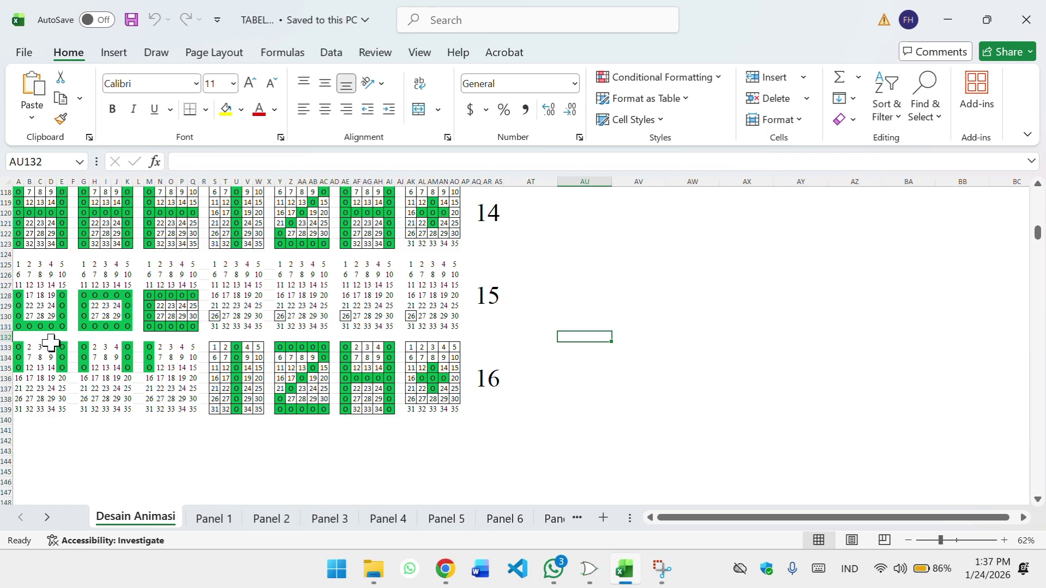
{"action": "scroll", "coordinate": [194, 353], "scroll_direction": "up", "scroll_amount": 20}
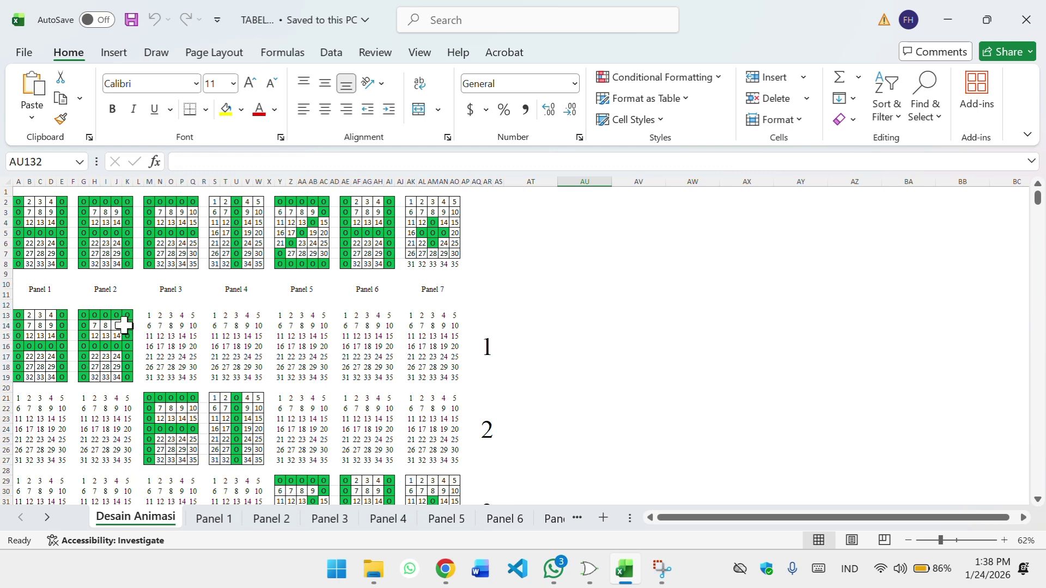
Step: Compare the Panel 1 truth table with Panel 1's LED pattern in the first frames of the Desain Animasi sheet
{"action": "left_click", "coordinate": [214, 519]}
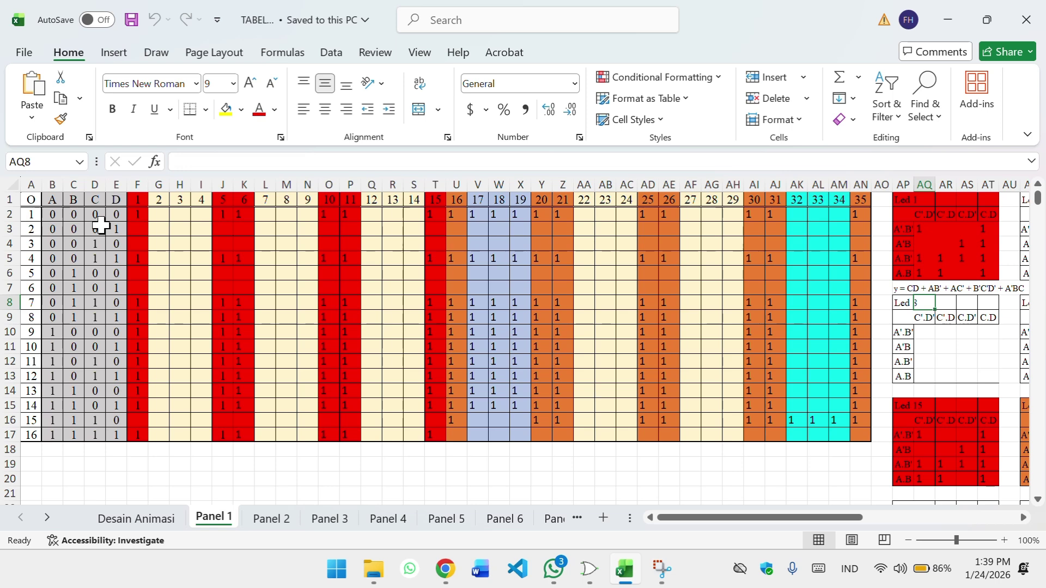
{"action": "left_click", "coordinate": [137, 520]}
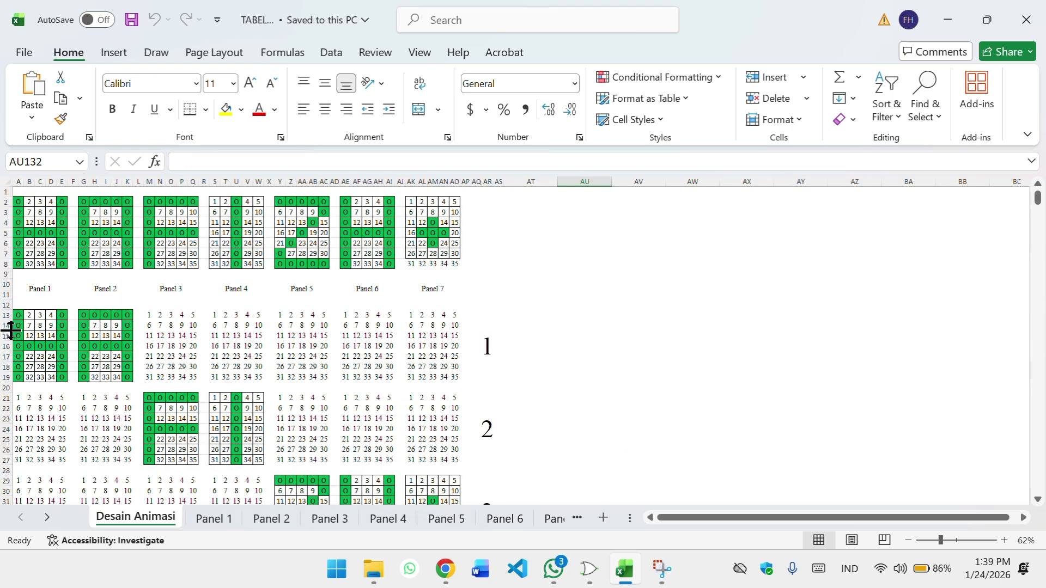
{"action": "scroll", "coordinate": [27, 334], "scroll_direction": "down", "scroll_amount": 1}
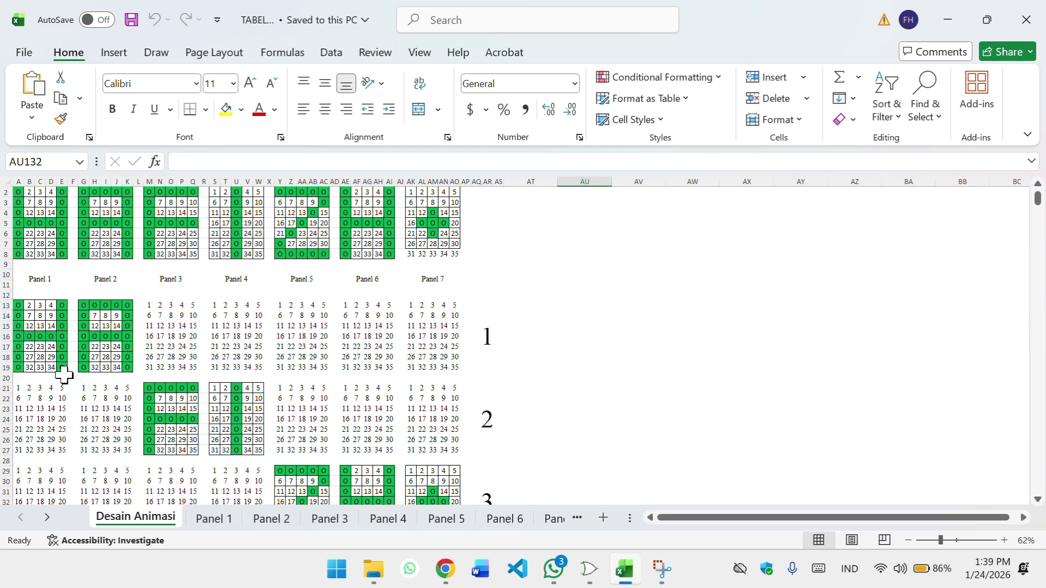
{"action": "left_click", "coordinate": [210, 519]}
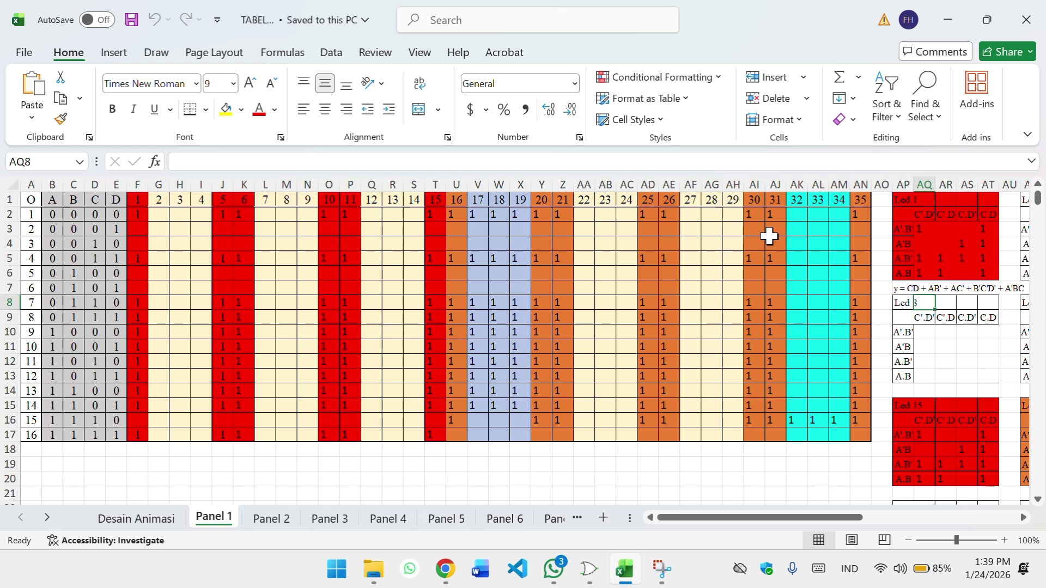
{"action": "left_click", "coordinate": [135, 518]}
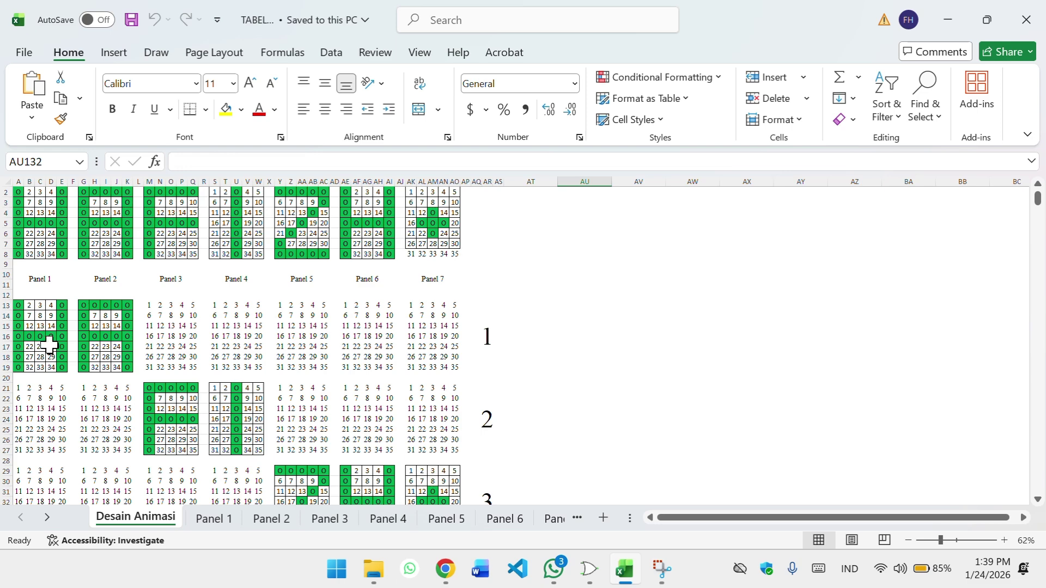
{"action": "scroll", "coordinate": [309, 467], "scroll_direction": "down", "scroll_amount": 6}
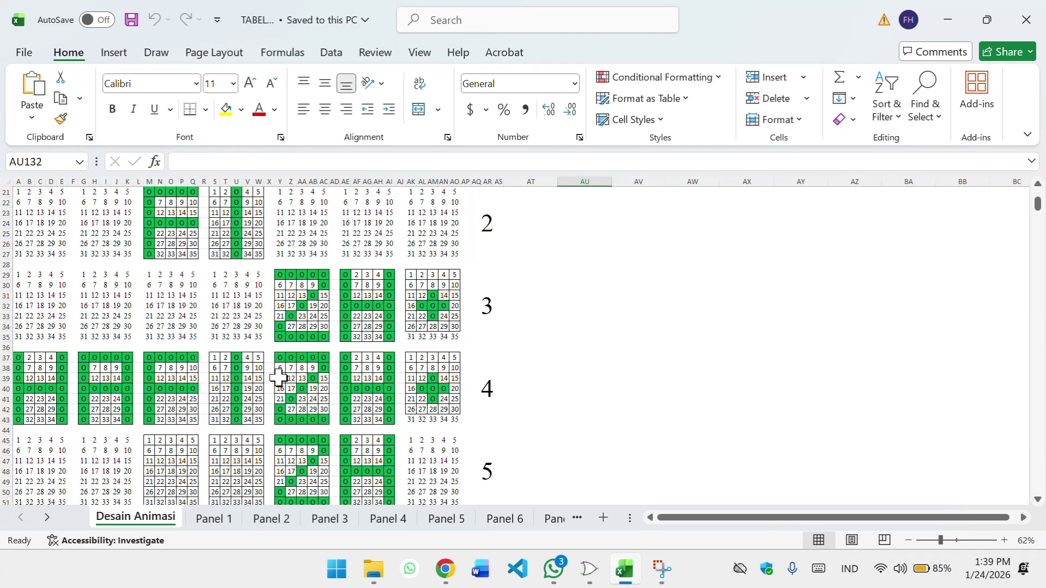
{"action": "scroll", "coordinate": [171, 278], "scroll_direction": "up", "scroll_amount": 6}
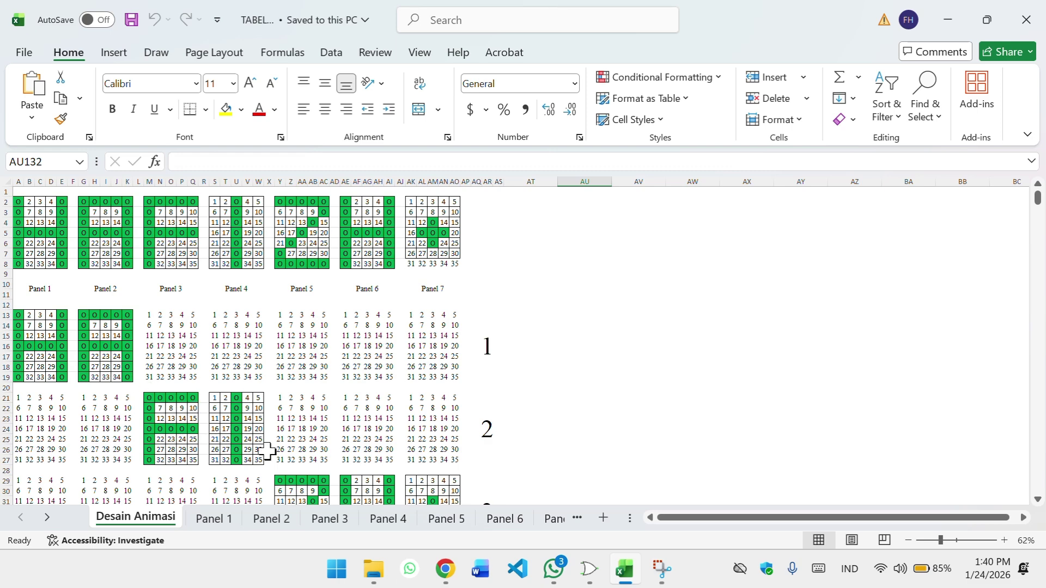
Step: Compare the Panel 2 truth table with Panel 2's LED pattern on the Desain Animasi sheet
{"action": "left_click", "coordinate": [271, 518]}
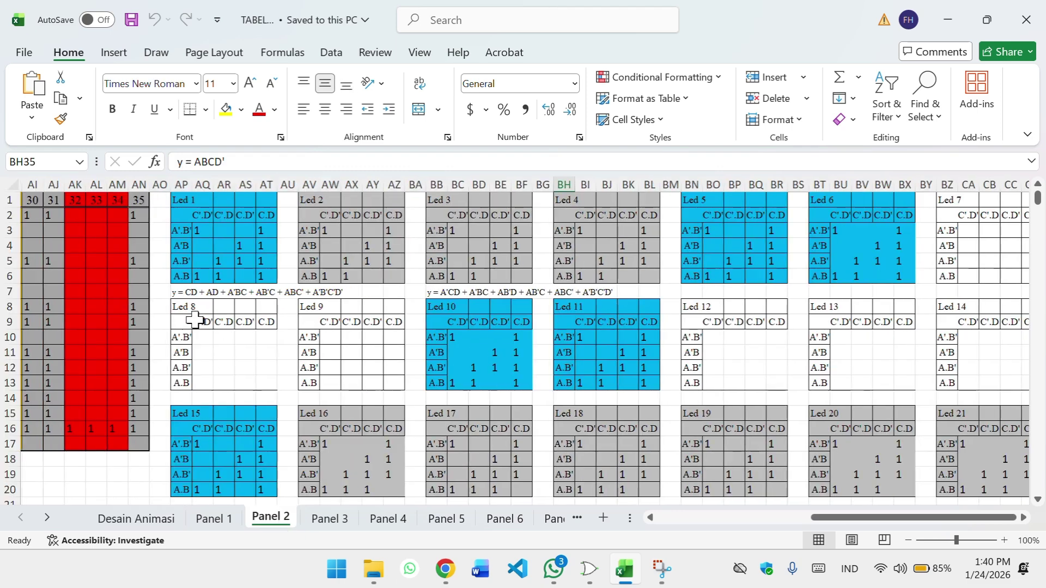
{"action": "scroll", "coordinate": [194, 319], "scroll_direction": "left", "scroll_amount": 10}
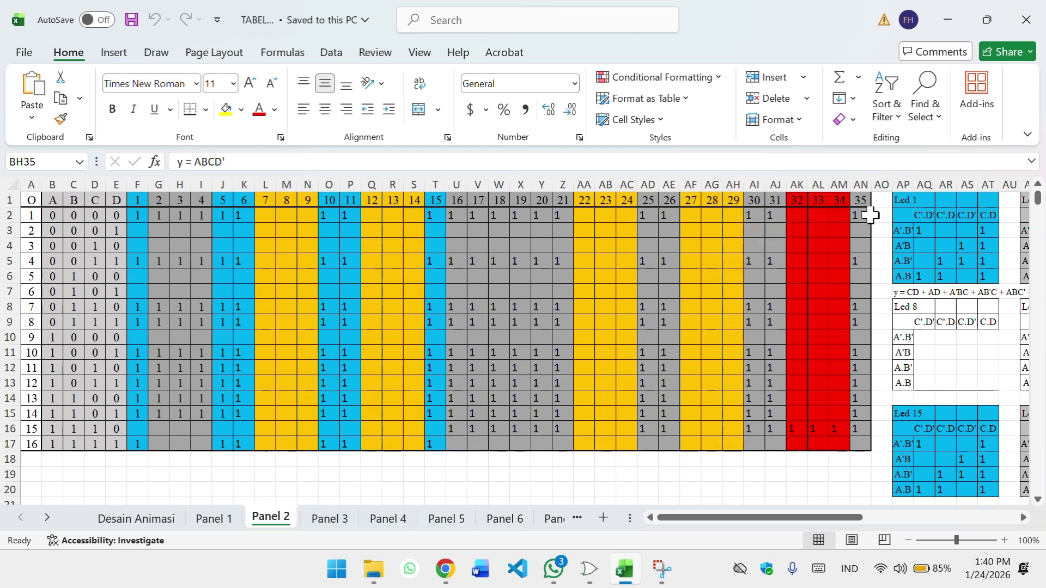
{"action": "left_click", "coordinate": [155, 520]}
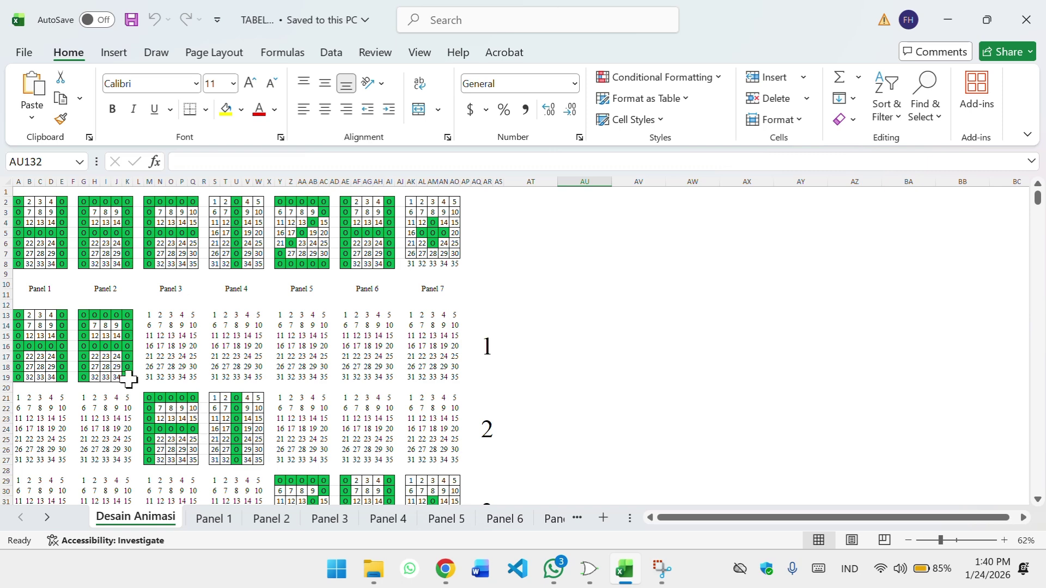
{"action": "left_click", "coordinate": [269, 520]}
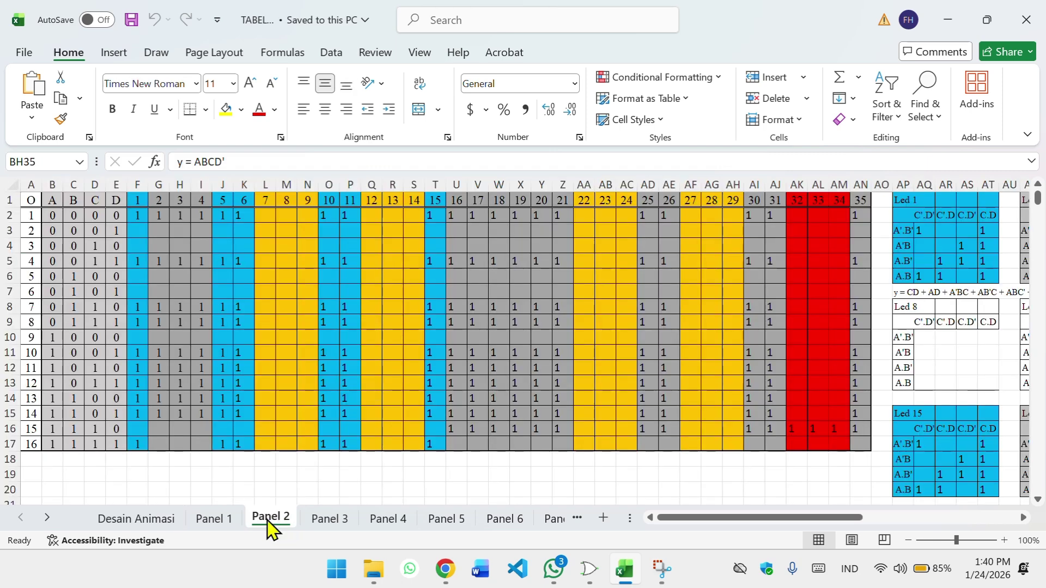
Step: Return to the Panel 1 sheet and view the Karnaugh maps beside its truth table
{"action": "left_click", "coordinate": [224, 526]}
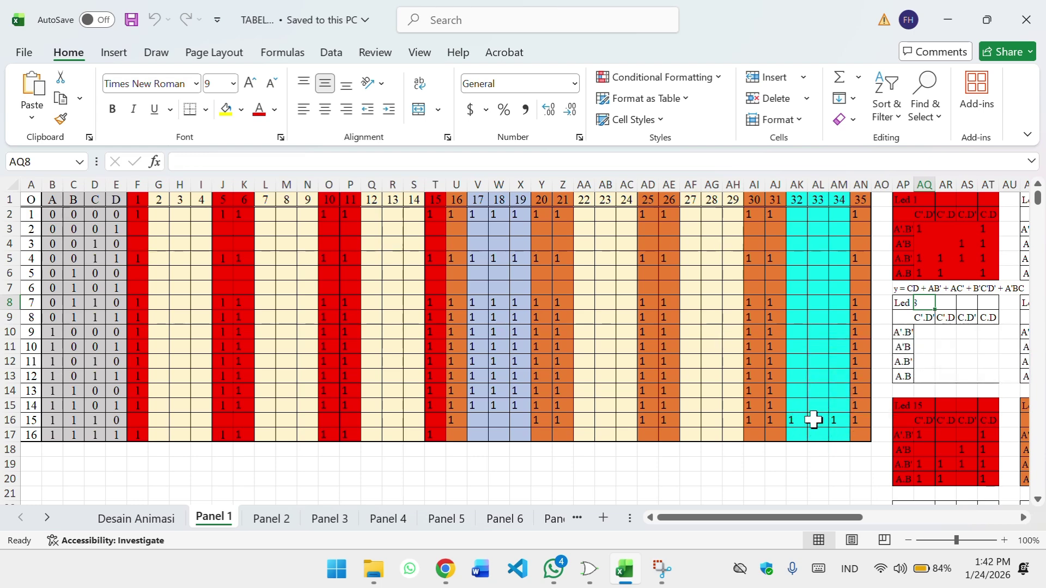
{"action": "scroll", "coordinate": [813, 419], "scroll_direction": "right", "scroll_amount": 5}
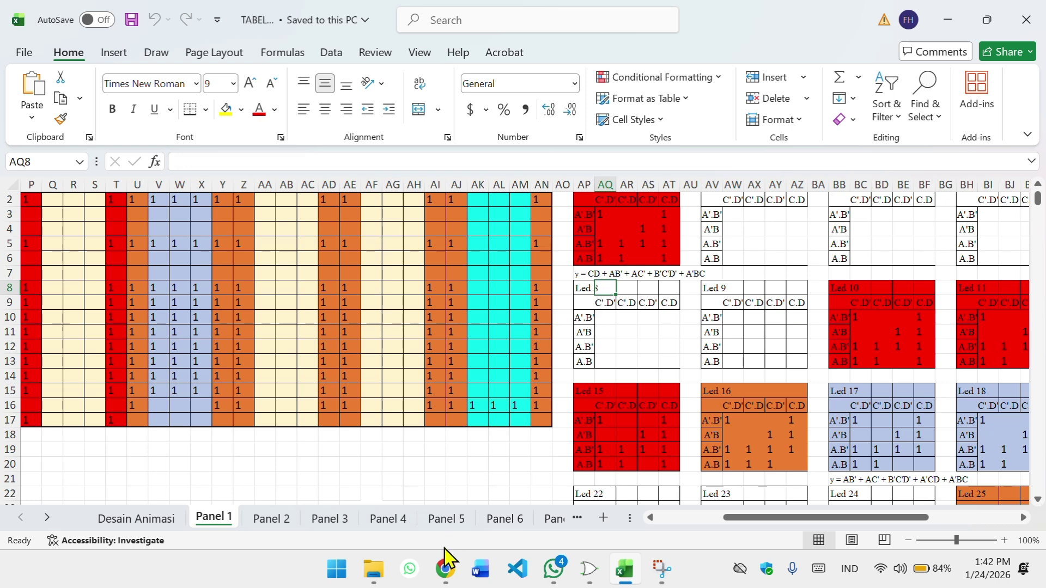
Step: Switch to Chrome, open 32x8.com/var4.html in a new tab, and enlarge the page to fit its four-variable truth table
{"action": "left_click", "coordinate": [443, 576]}
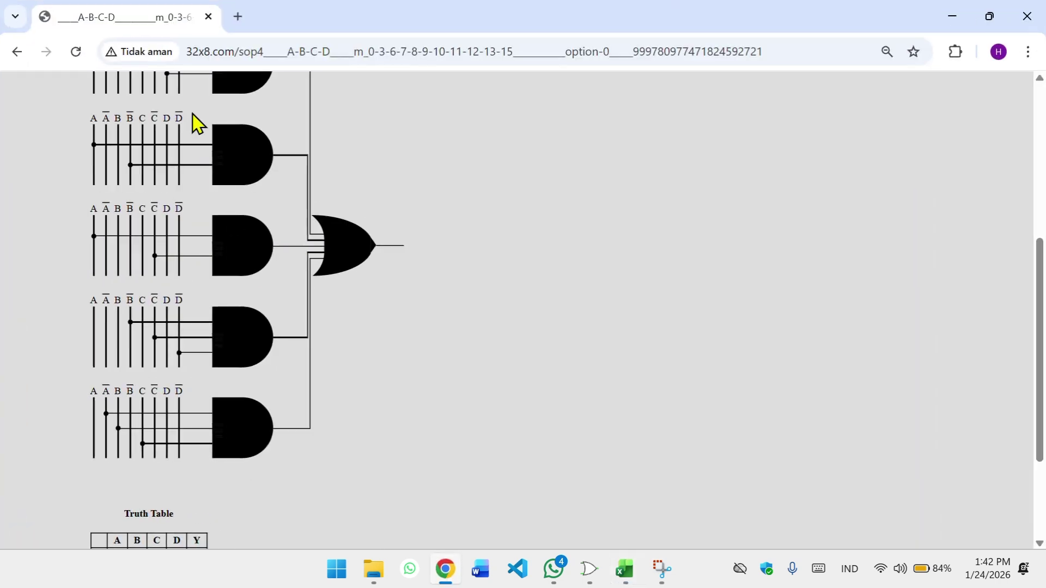
{"action": "left_click", "coordinate": [238, 17]}
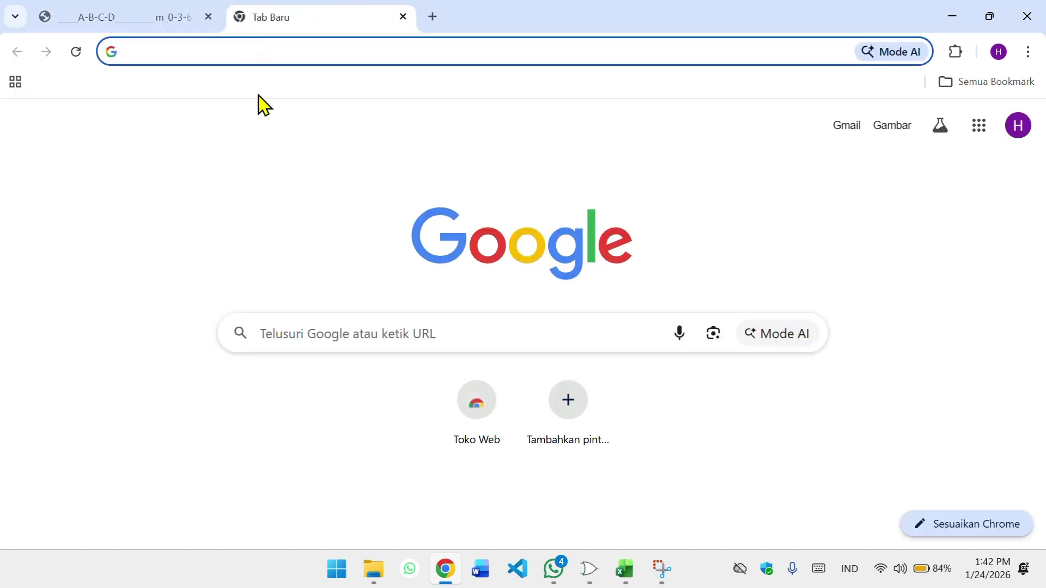
{"action": "type", "text": "32x8"}
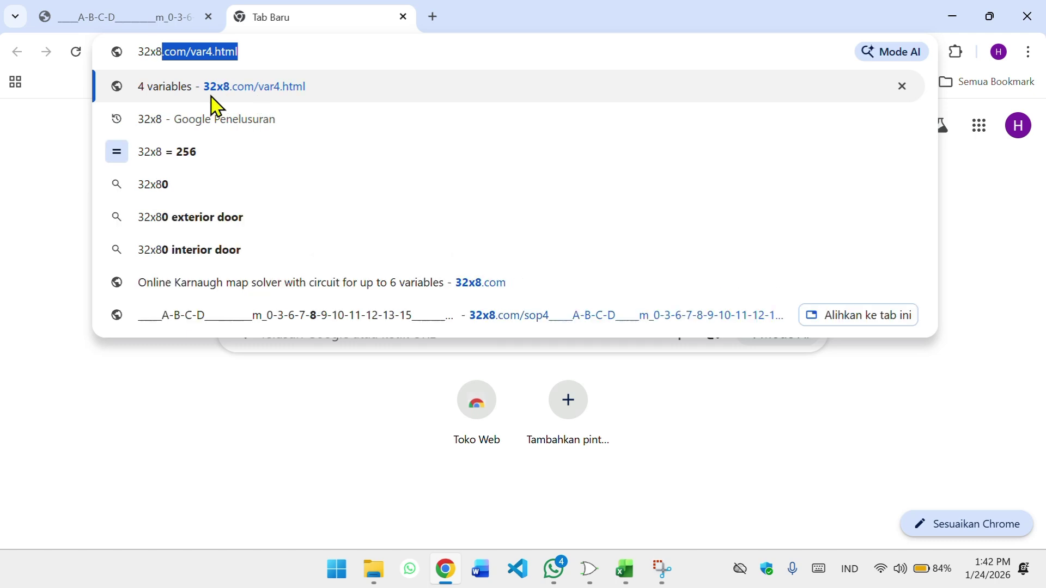
{"action": "left_click", "coordinate": [184, 103]}
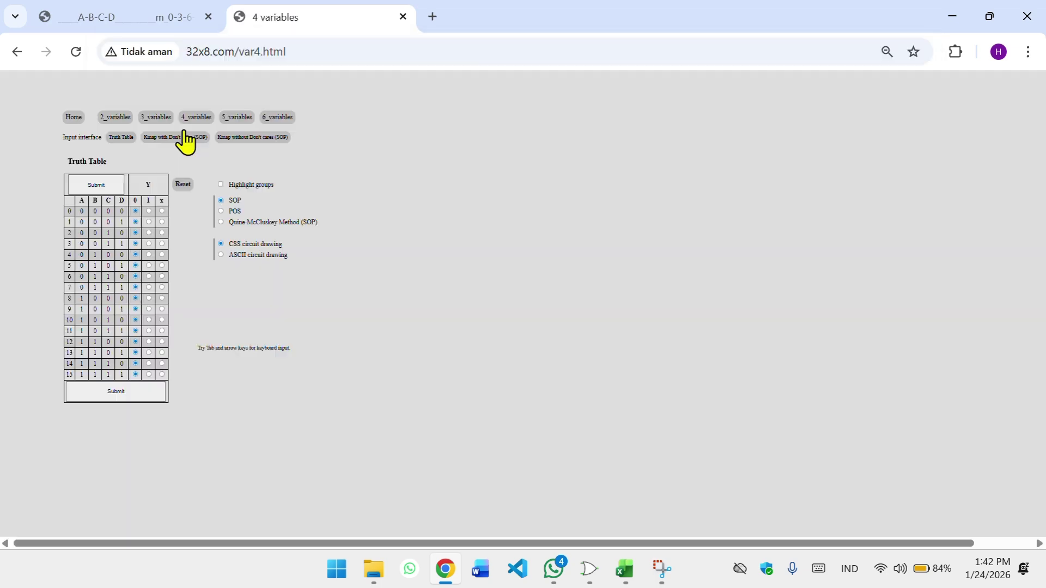
{"action": "scroll", "coordinate": [281, 325], "scroll_direction": "up", "scroll_amount": 2}
{"action": "scroll", "coordinate": [281, 325], "scroll_direction": "left", "scroll_amount": 7}
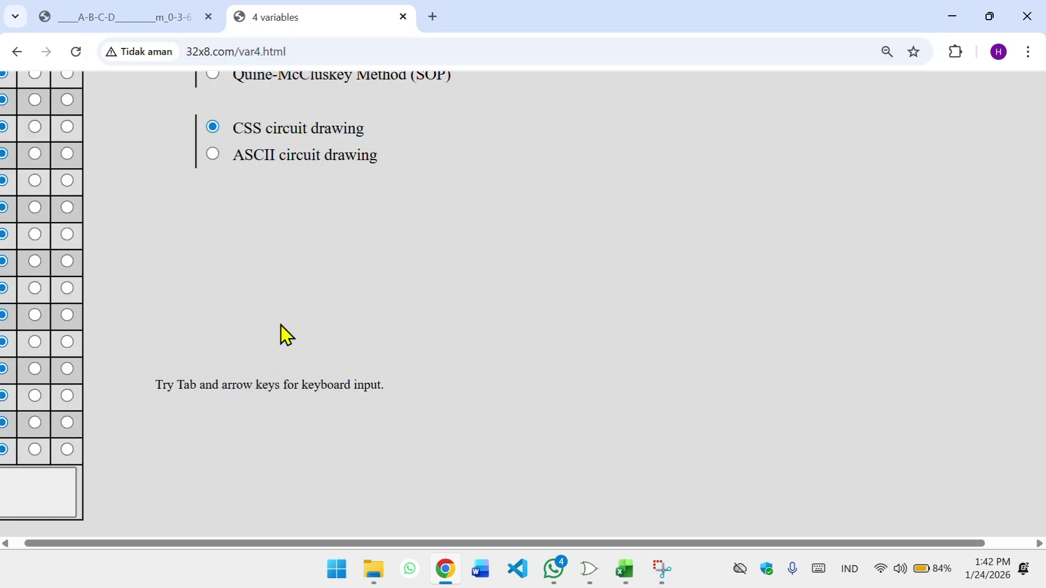
{"action": "scroll", "coordinate": [280, 325], "scroll_direction": "up", "scroll_amount": 1}
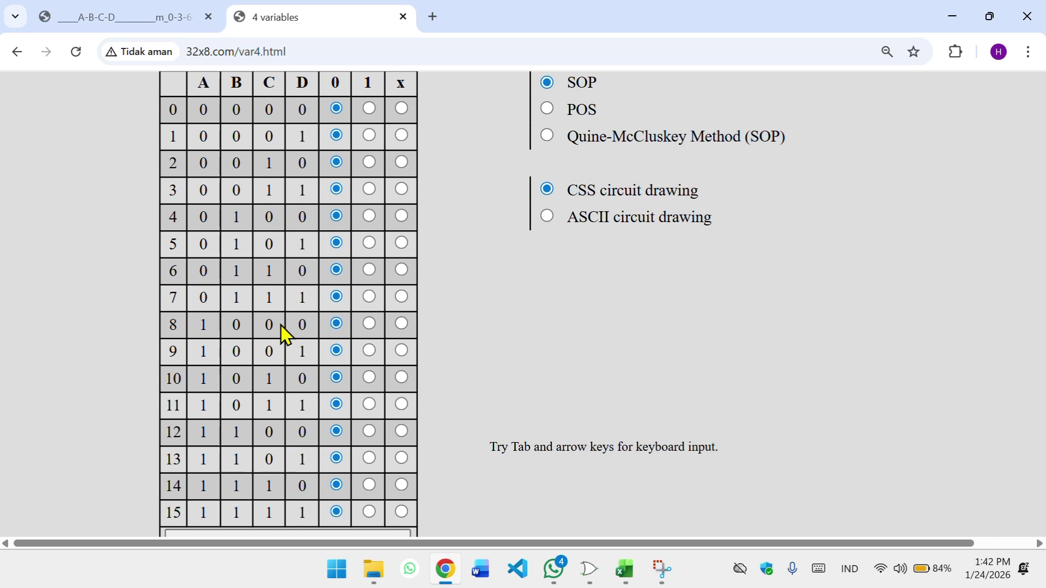
{"action": "scroll", "coordinate": [281, 325], "scroll_direction": "down", "scroll_amount": 1}
{"action": "scroll", "coordinate": [280, 325], "scroll_direction": "down", "scroll_amount": 1}
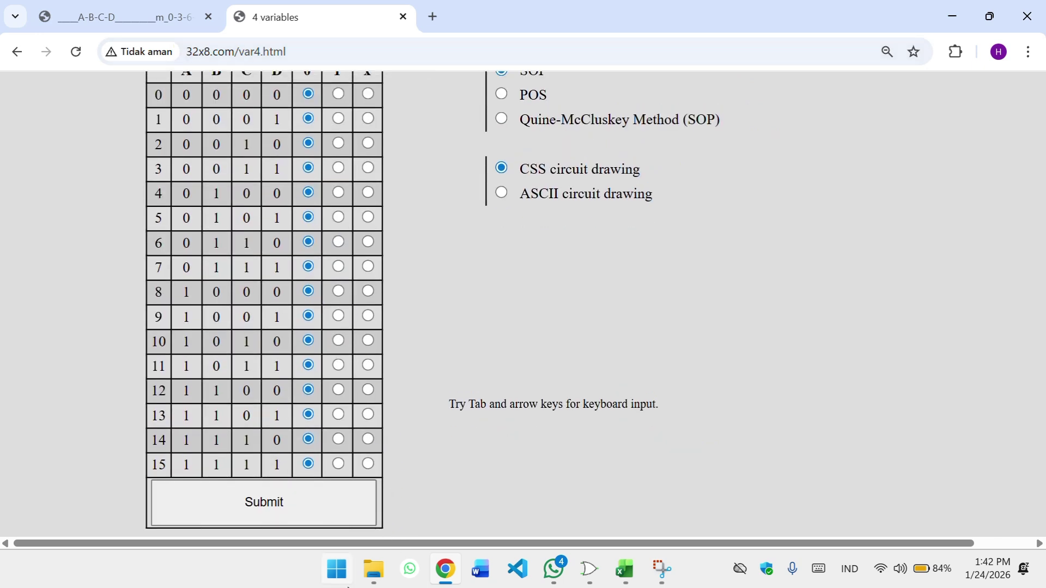
Step: Switch to the TABEL.xlsx workbook, place Excel side by side with Chrome, and show the start of the Panel 1 truth table
{"action": "mouse_move", "coordinate": [623, 569]}
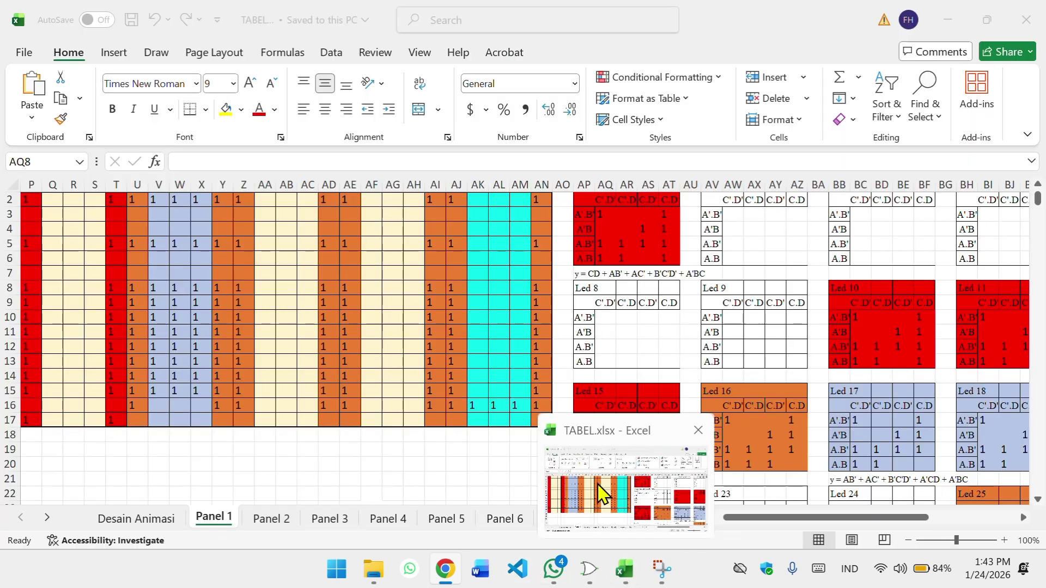
{"action": "left_click", "coordinate": [599, 488]}
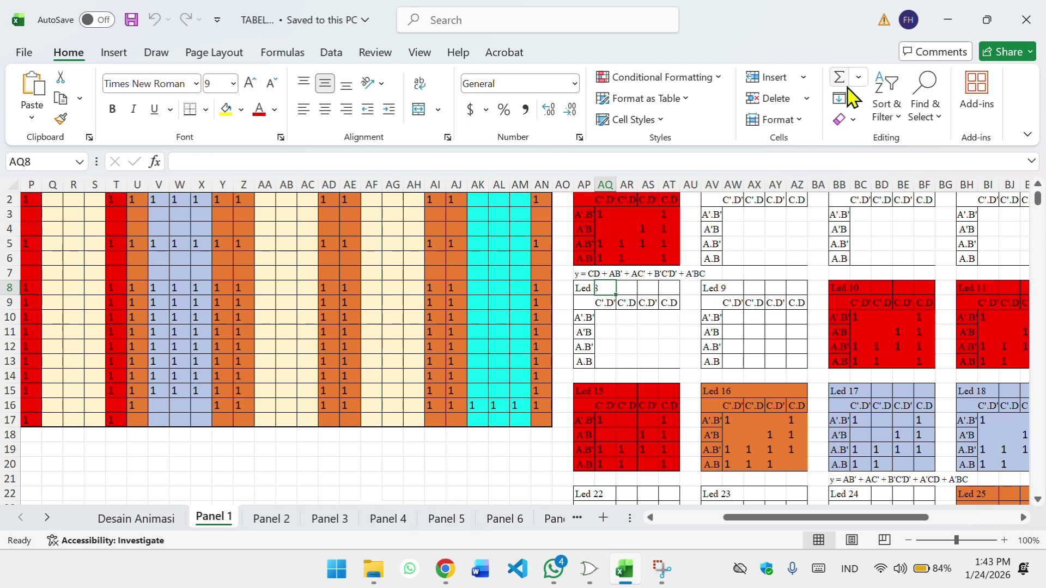
{"action": "mouse_move", "coordinate": [988, 24]}
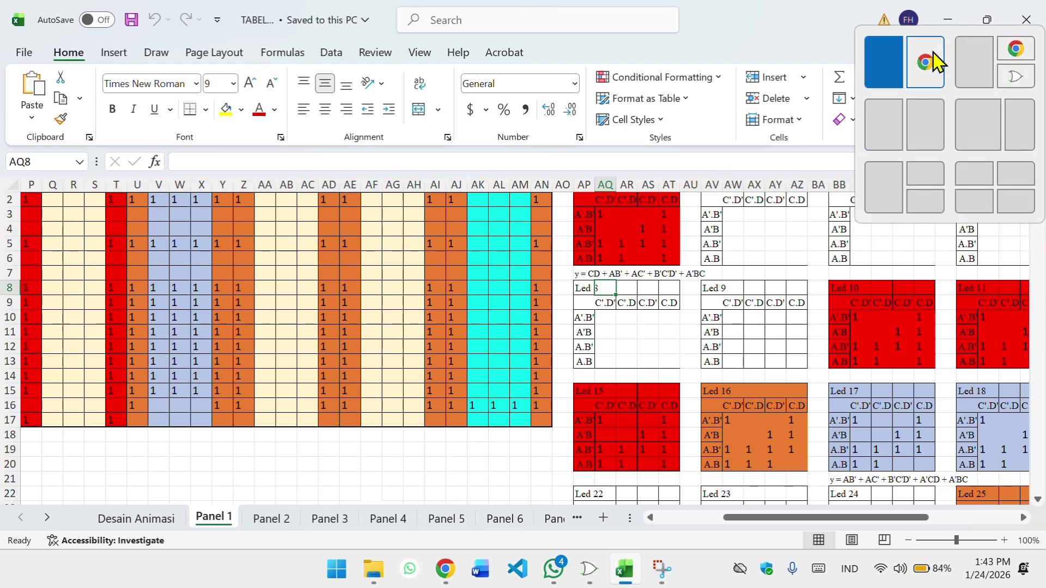
{"action": "left_click", "coordinate": [885, 62]}
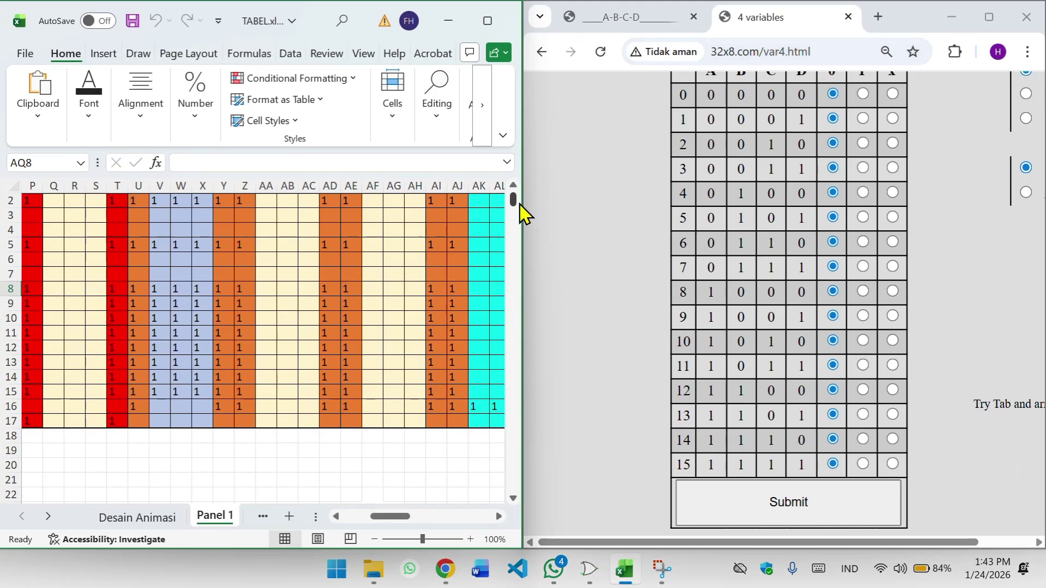
{"action": "left_click_drag", "start_coordinate": [513, 201], "coordinate": [532, 210]}
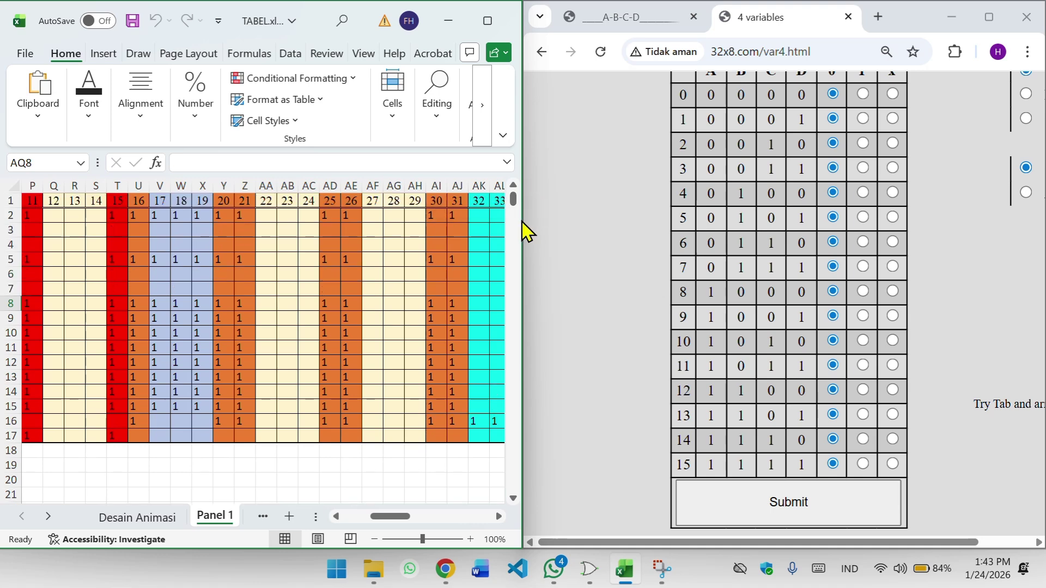
{"action": "scroll", "coordinate": [317, 322], "scroll_direction": "left", "scroll_amount": 6}
{"action": "scroll", "coordinate": [319, 322], "scroll_direction": "left", "scroll_amount": 3}
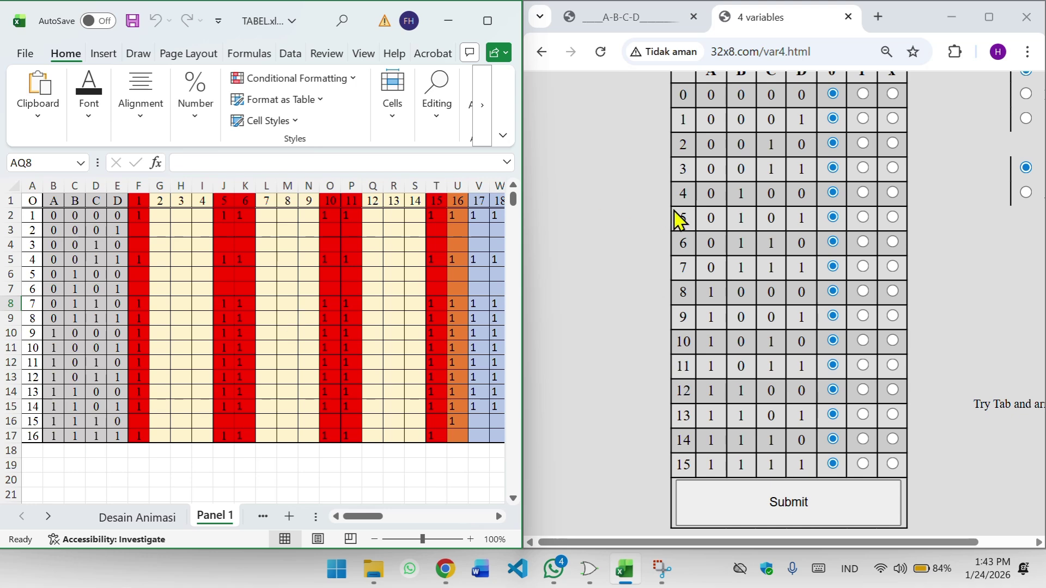
Step: Enter LED 1's truth table in the solver, setting Y to 1 for rows 0, 3, 6 to 13 and 15, and submit it
{"action": "scroll", "coordinate": [684, 211], "scroll_direction": "up", "scroll_amount": 1}
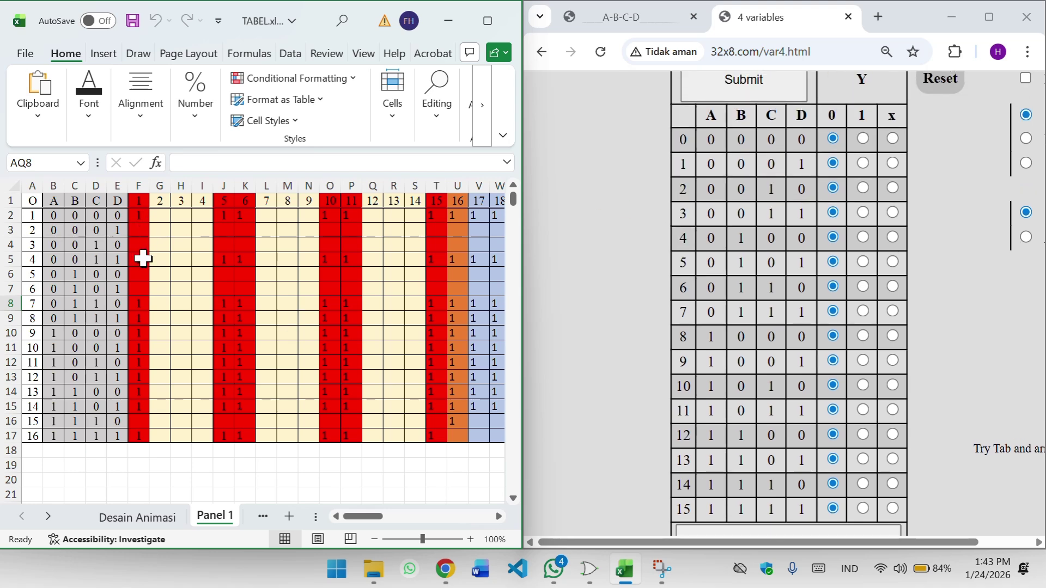
{"action": "left_click", "coordinate": [862, 140]}
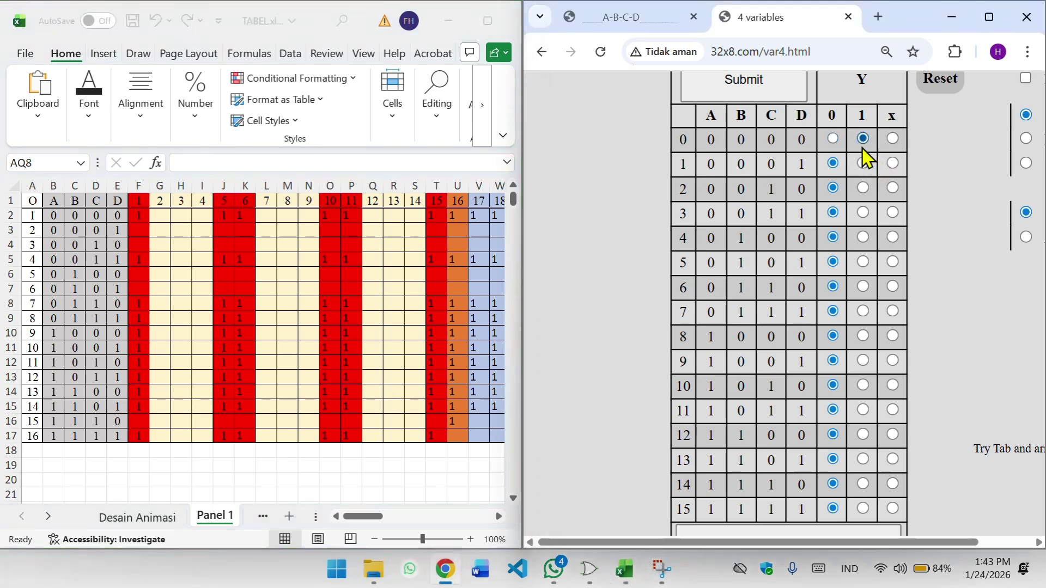
{"action": "left_click", "coordinate": [860, 213]}
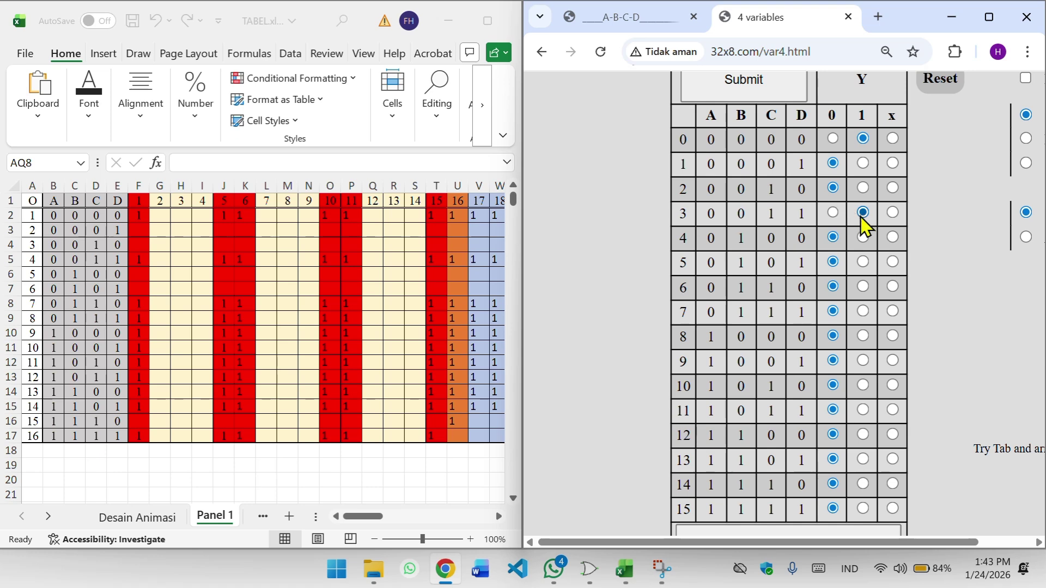
{"action": "left_click", "coordinate": [863, 286]}
{"action": "left_click", "coordinate": [864, 360]}
{"action": "left_click", "coordinate": [862, 336]}
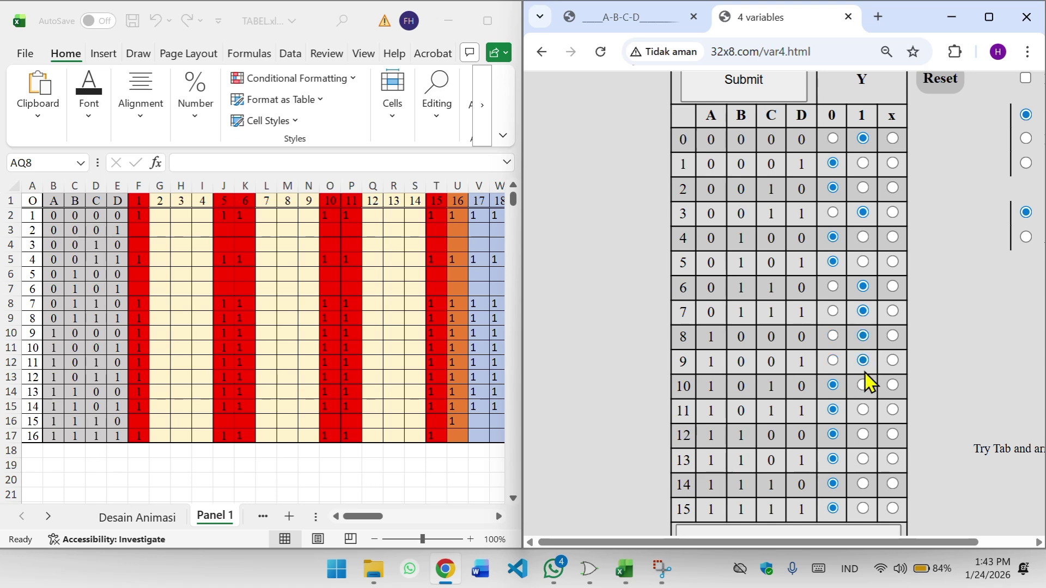
{"action": "left_click", "coordinate": [864, 387]}
{"action": "left_click", "coordinate": [864, 411]}
{"action": "left_click", "coordinate": [864, 435]}
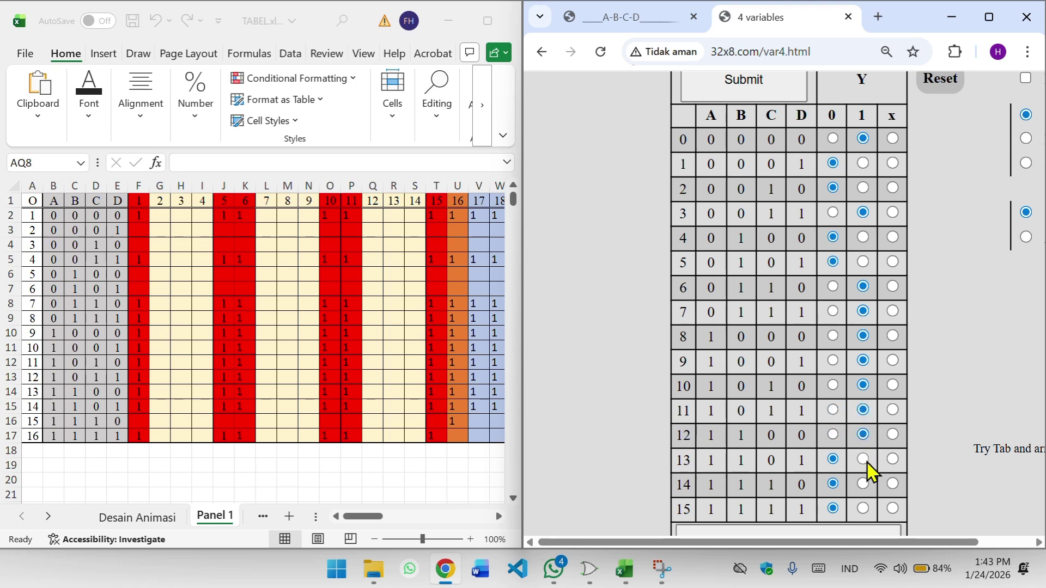
{"action": "left_click", "coordinate": [863, 459]}
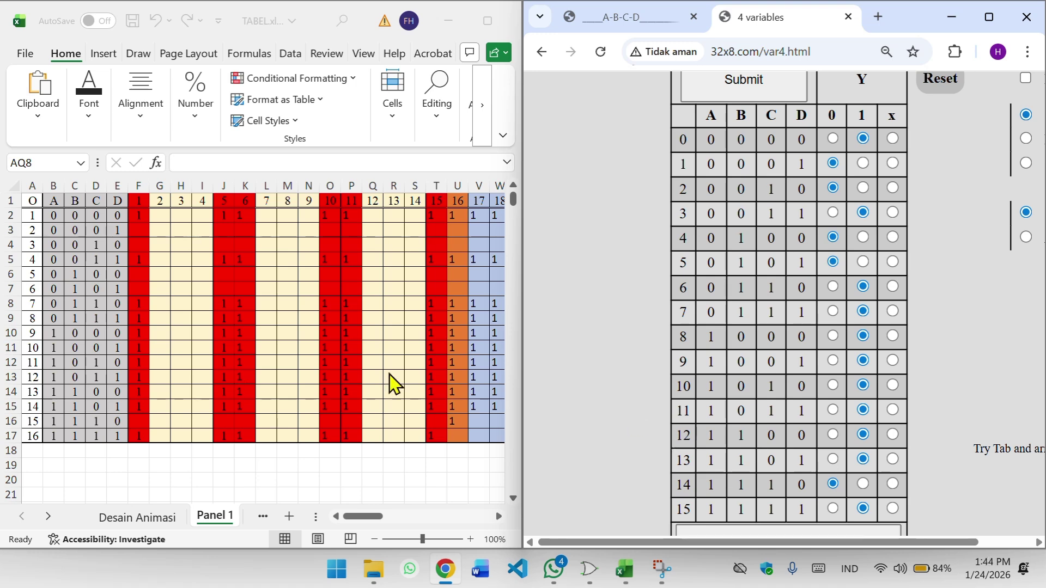
{"action": "scroll", "coordinate": [684, 301], "scroll_direction": "down", "scroll_amount": 3}
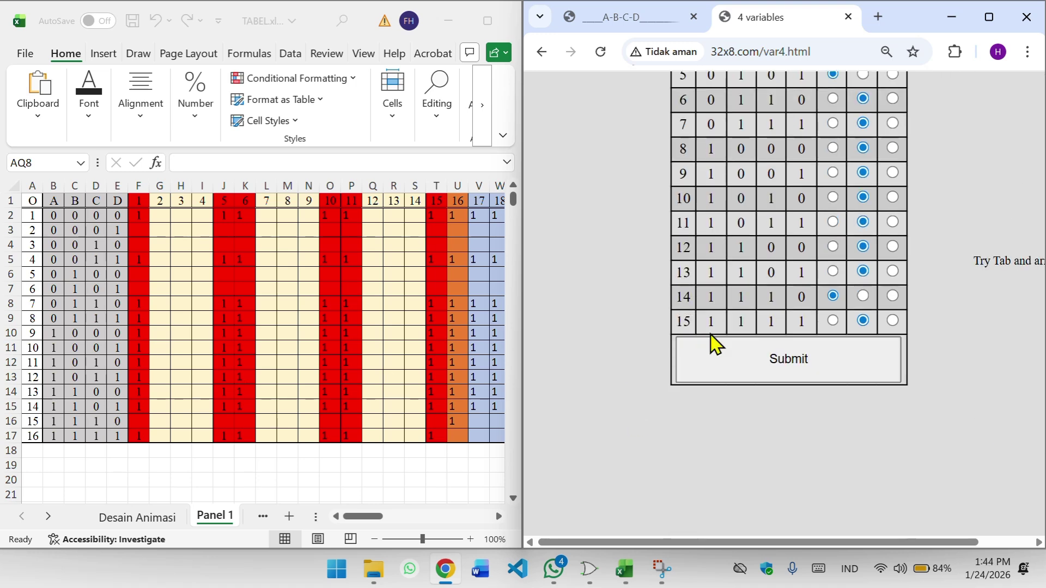
{"action": "left_click", "coordinate": [728, 365]}
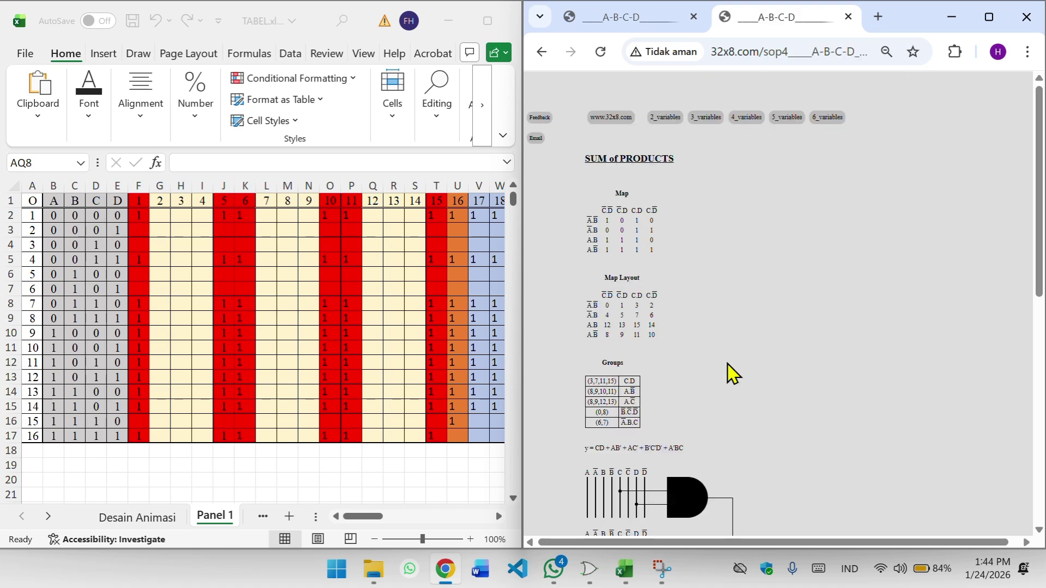
Step: Compare the solver's simplified equation with the equation under the Led 1 Karnaugh map on the Panel 1 sheet
{"action": "scroll", "coordinate": [729, 366], "scroll_direction": "down", "scroll_amount": 1}
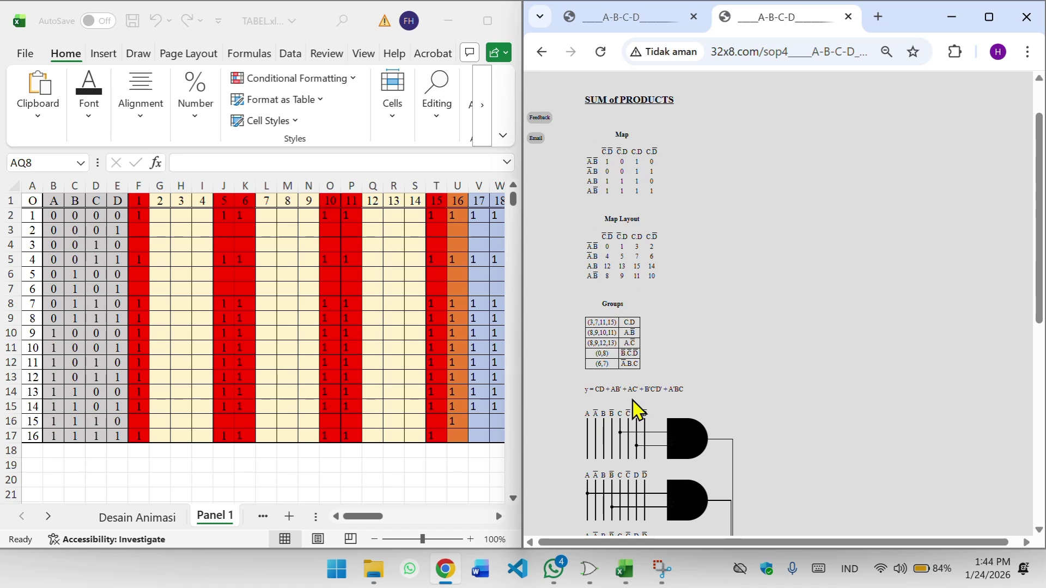
{"action": "scroll", "coordinate": [635, 410], "scroll_direction": "down", "scroll_amount": 1}
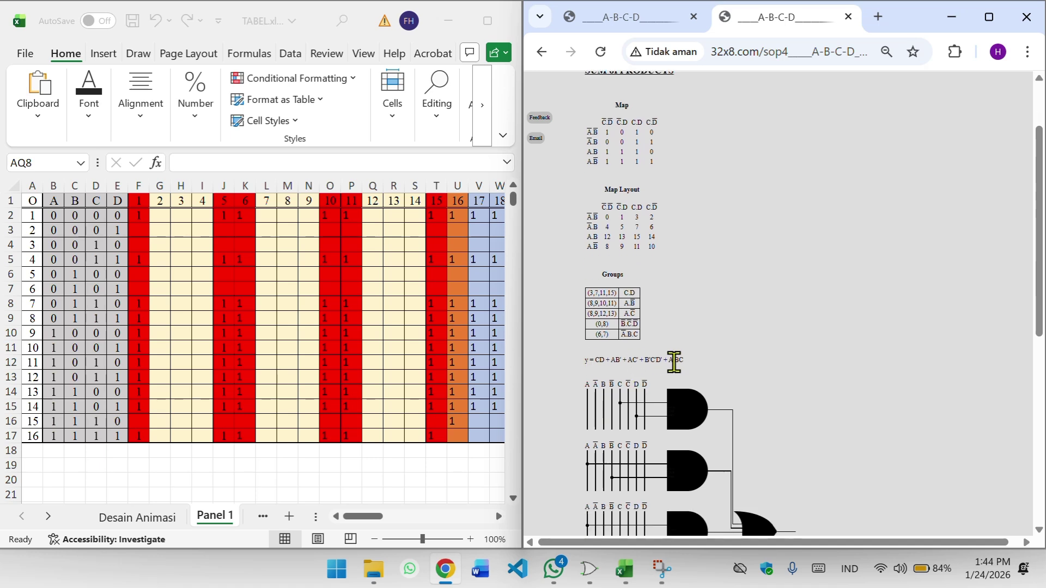
{"action": "scroll", "coordinate": [374, 343], "scroll_direction": "right", "scroll_amount": 10}
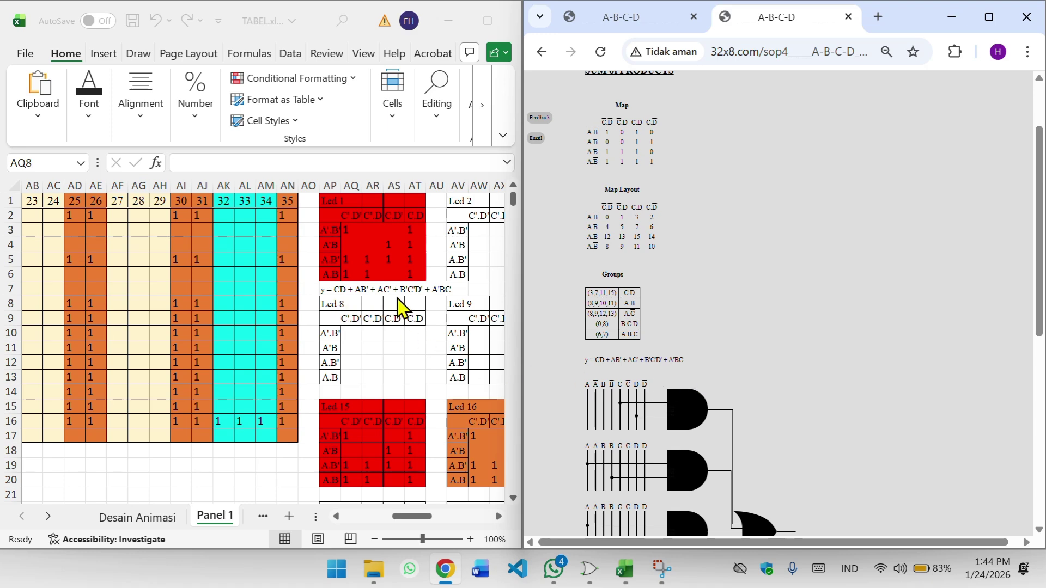
Step: Examine the solver's gate circuit drawing below the equation and maximize the Chrome window
{"action": "scroll", "coordinate": [625, 299], "scroll_direction": "down", "scroll_amount": 2}
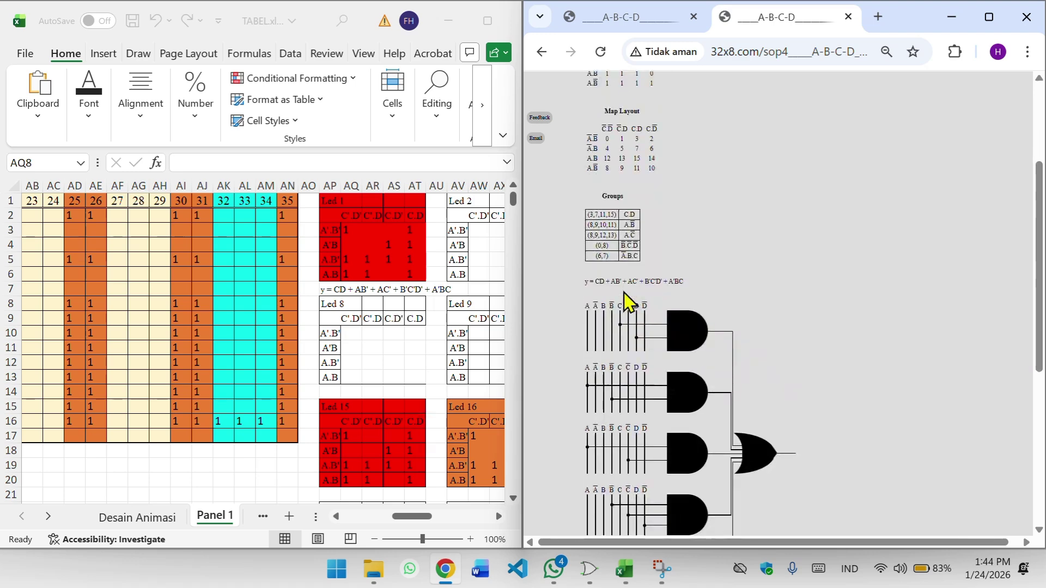
{"action": "scroll", "coordinate": [625, 299], "scroll_direction": "down", "scroll_amount": 4}
{"action": "scroll", "coordinate": [625, 299], "scroll_direction": "down", "scroll_amount": 1}
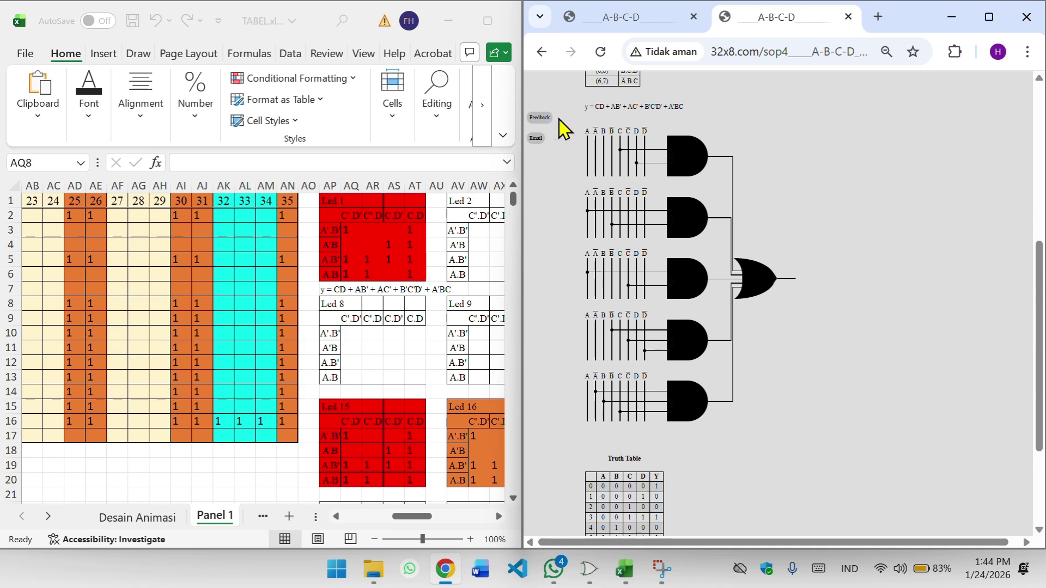
{"action": "key", "text": "ctrl+a"}
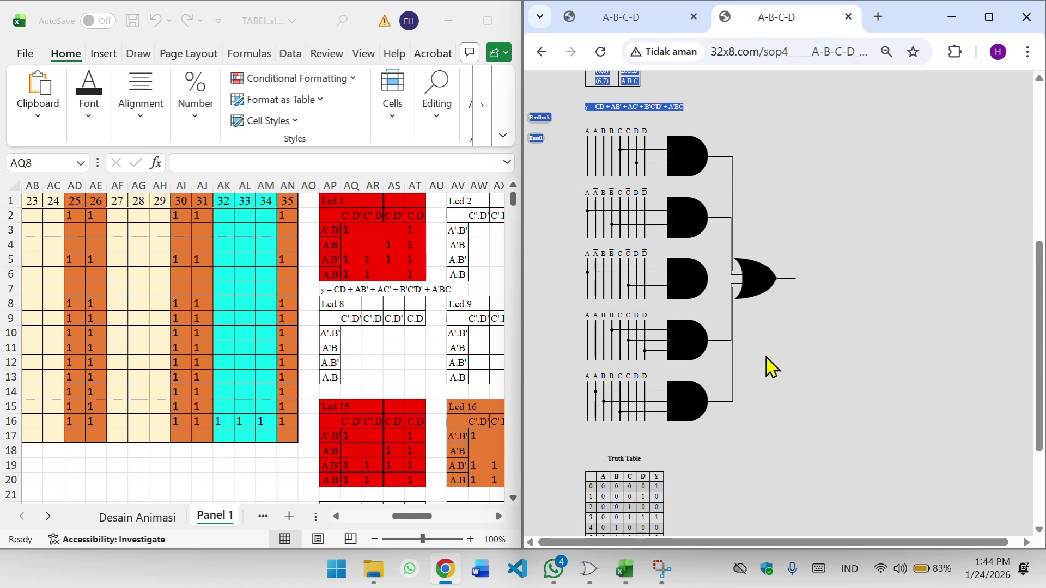
{"action": "left_click", "coordinate": [788, 421]}
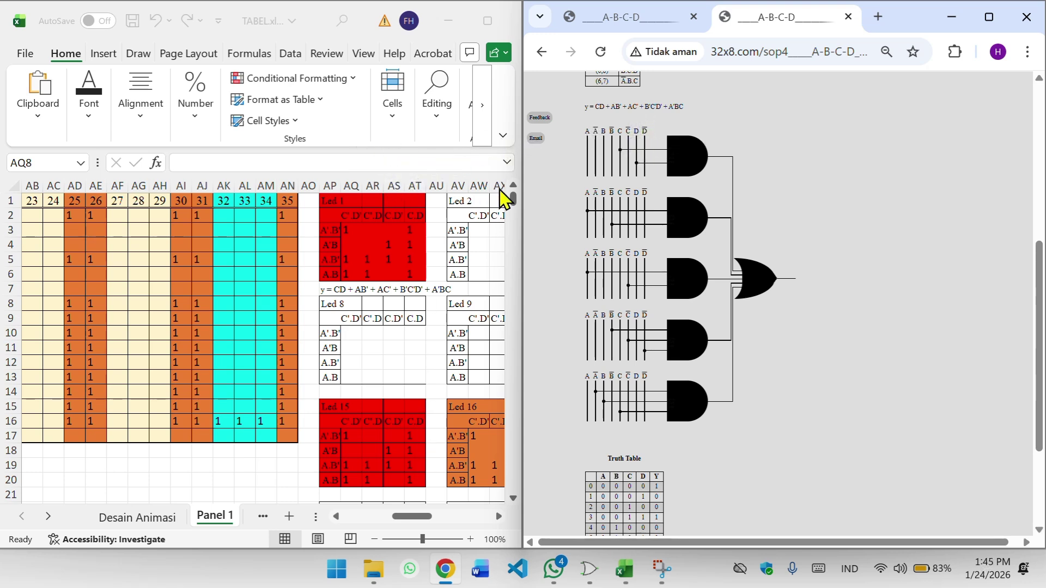
{"action": "left_click", "coordinate": [989, 18]}
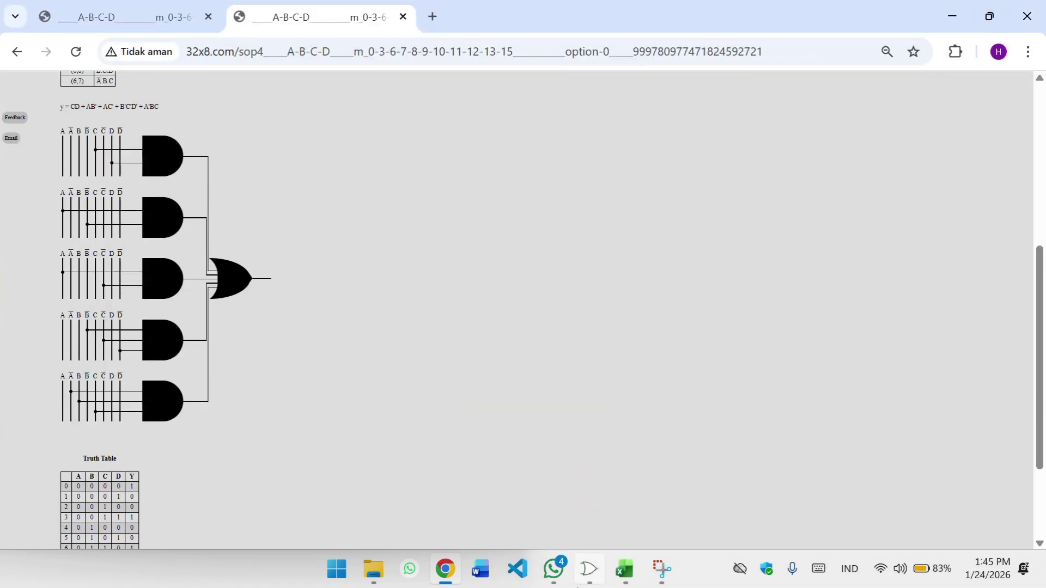
Step: Switch to Logisim and open the Panel 1 circuit from the project's circuit list
{"action": "left_click", "coordinate": [590, 576]}
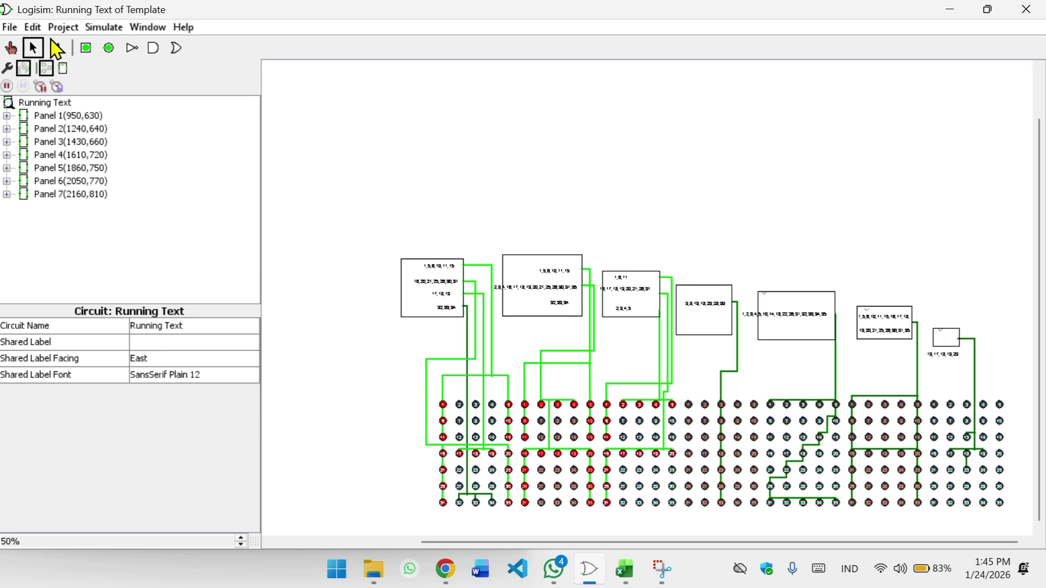
{"action": "left_click", "coordinate": [8, 69]}
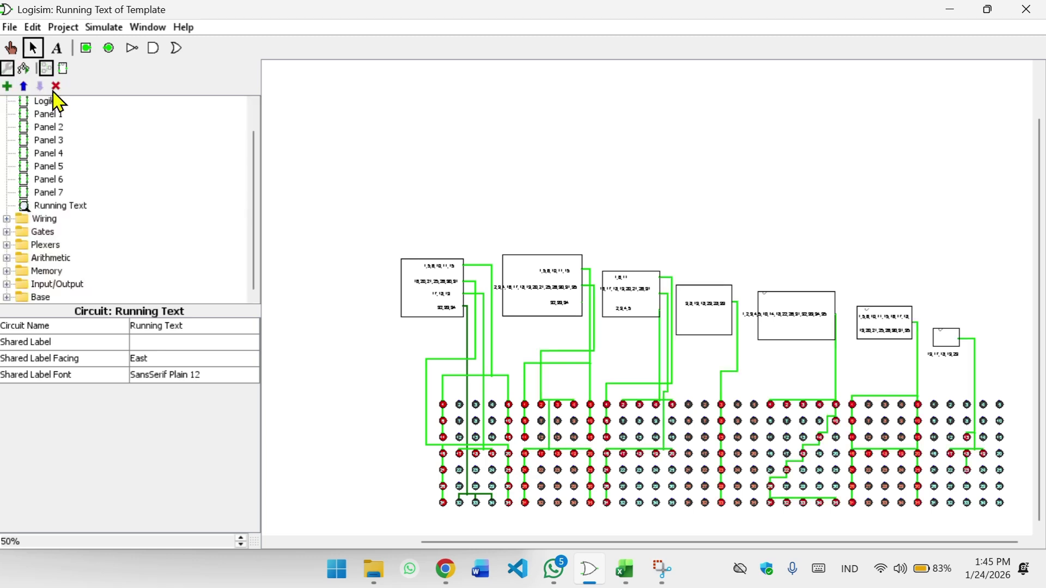
{"action": "left_click", "coordinate": [24, 71]}
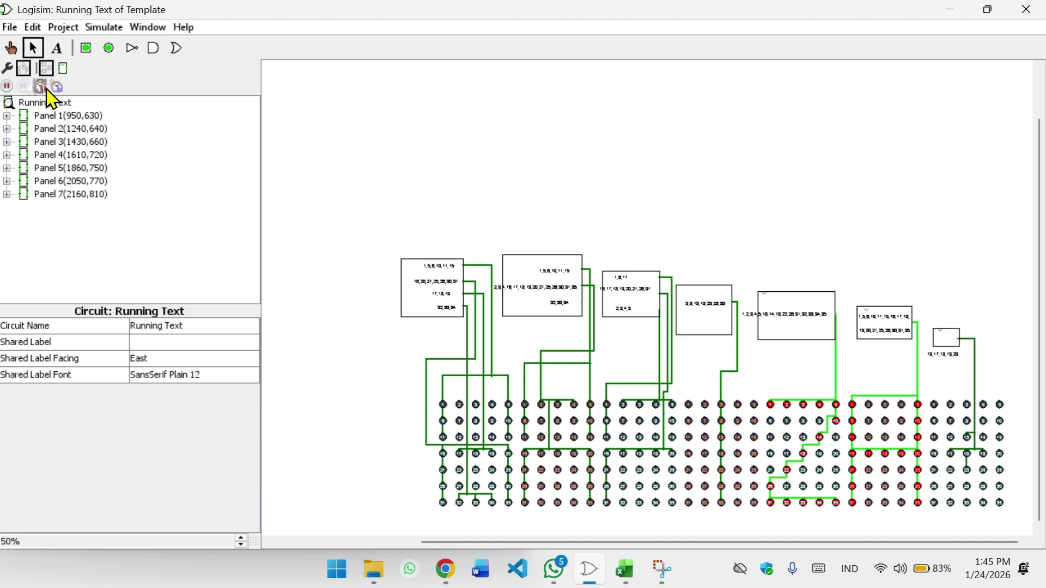
{"action": "left_click", "coordinate": [8, 70]}
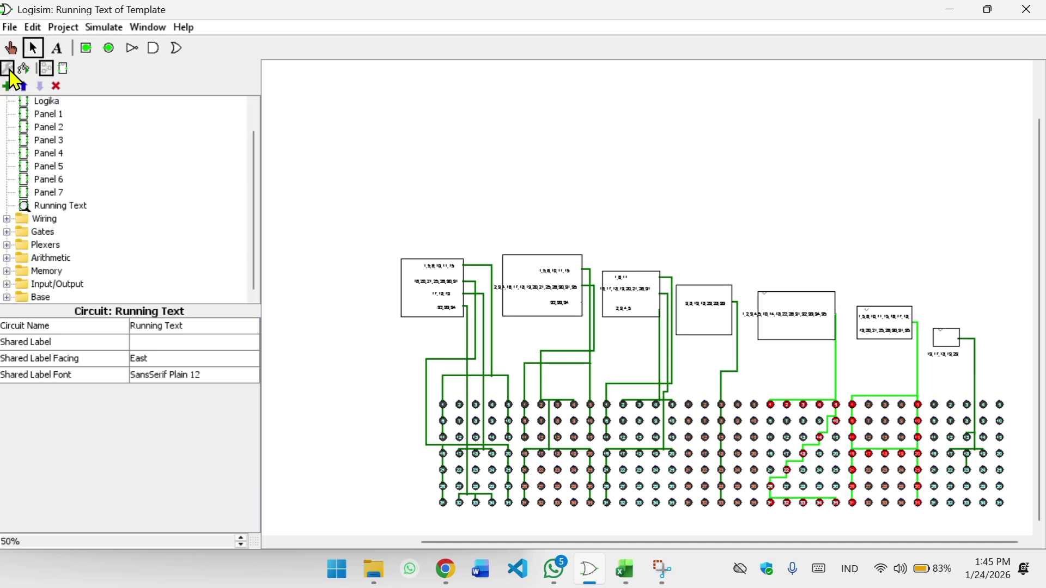
{"action": "scroll", "coordinate": [59, 153], "scroll_direction": "up", "scroll_amount": 1}
{"action": "double_click", "coordinate": [54, 144]}
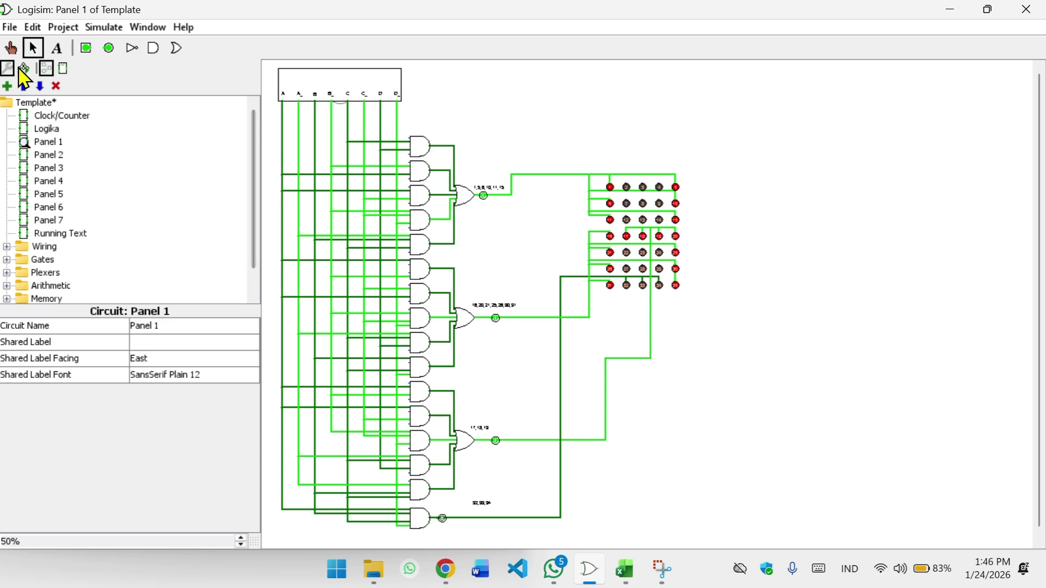
Step: Open the Logika circuit and compare its gate templates with the solver's circuit drawing in Chrome, returning to Logisim
{"action": "left_click", "coordinate": [48, 131]}
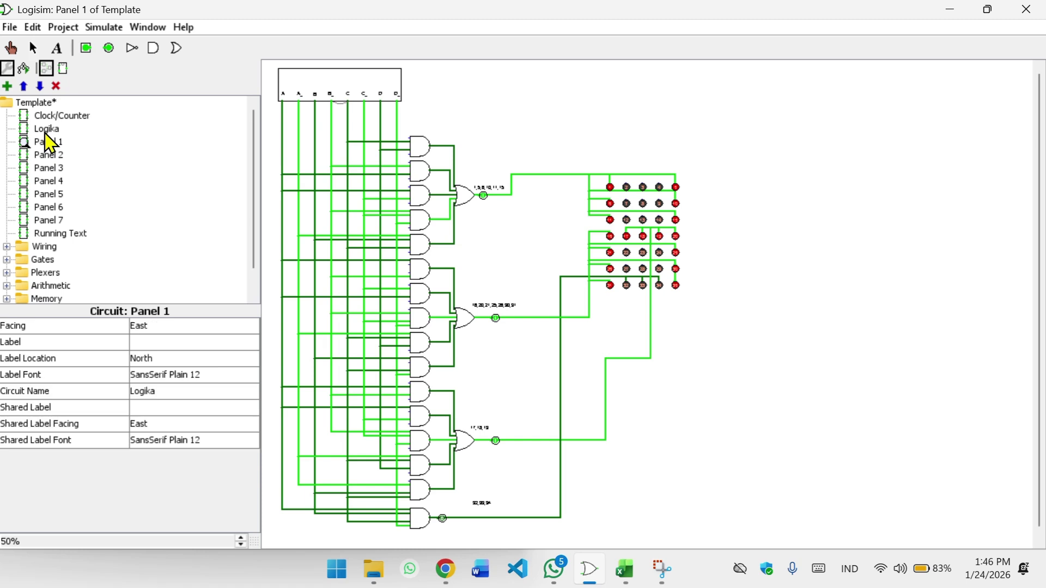
{"action": "double_click", "coordinate": [46, 132]}
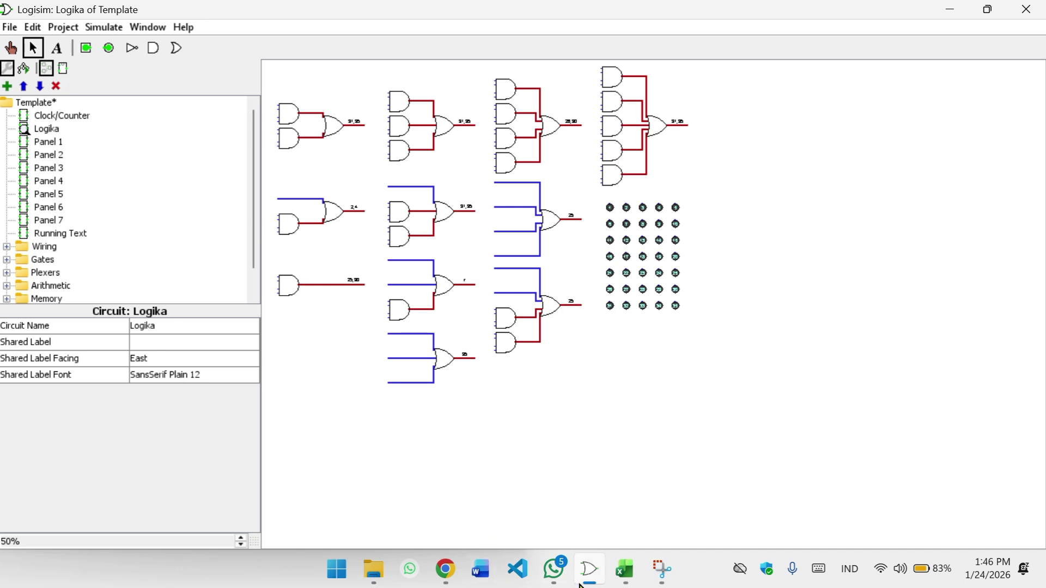
{"action": "mouse_move", "coordinate": [636, 583]}
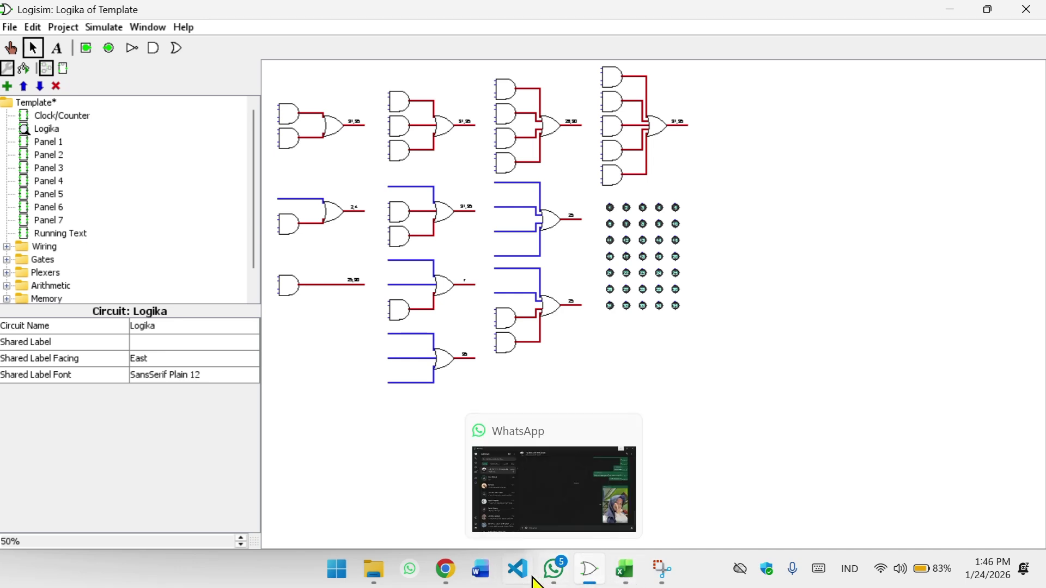
{"action": "left_click", "coordinate": [445, 570]}
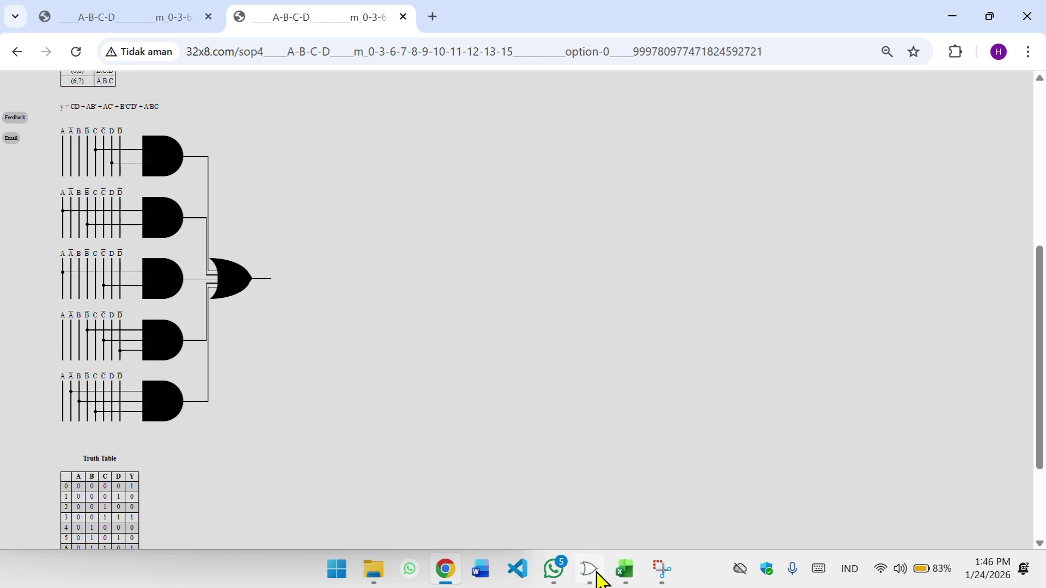
{"action": "mouse_move", "coordinate": [598, 579]}
{"action": "left_click", "coordinate": [580, 475]}
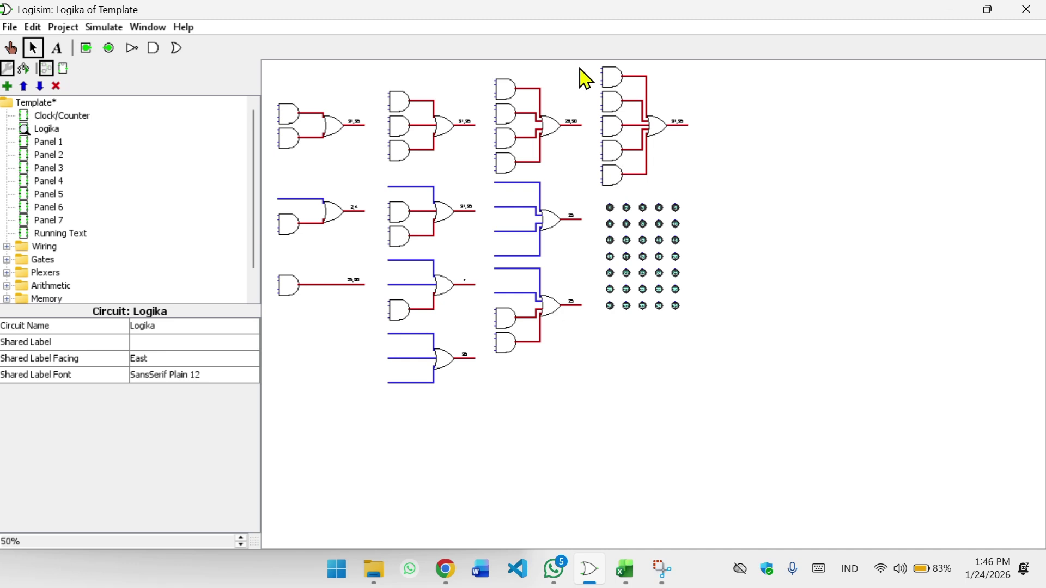
Step: Copy the template of five AND gates feeding one OR gate from Logika and place it below the last AND gate in Panel 1
{"action": "left_click_drag", "start_coordinate": [579, 69], "coordinate": [704, 192]}
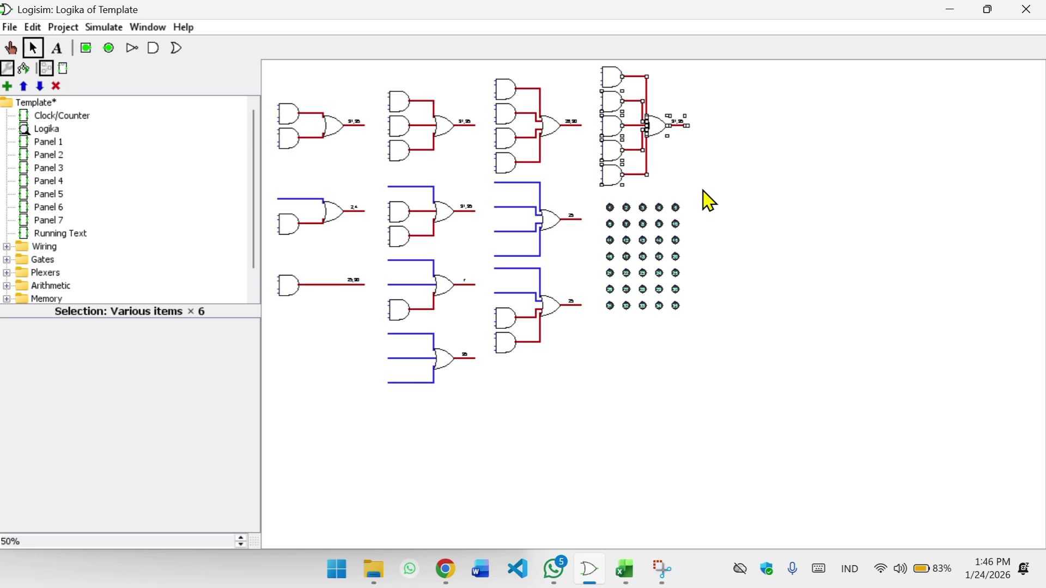
{"action": "left_click", "coordinate": [589, 69]}
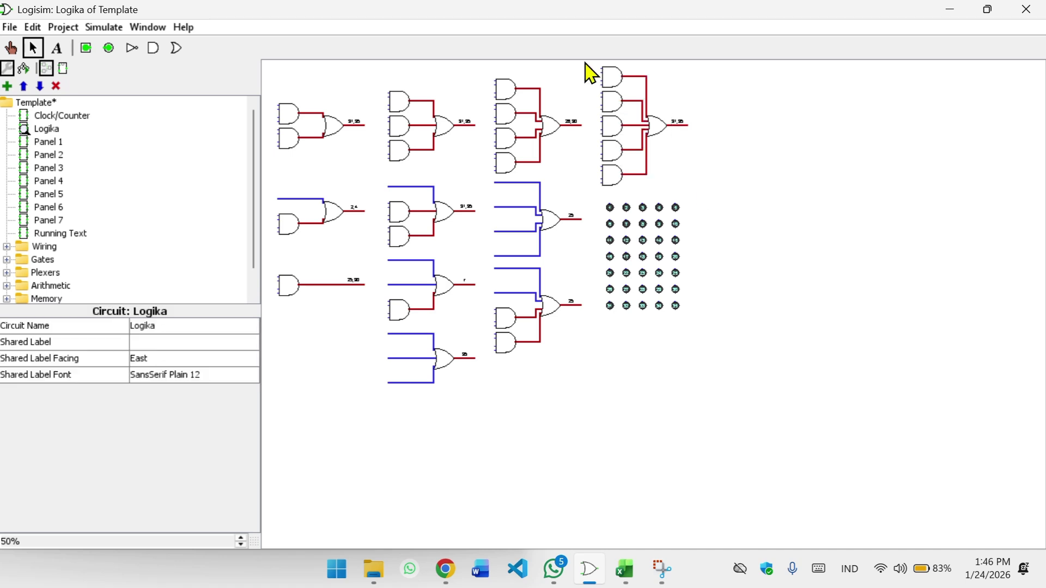
{"action": "left_click_drag", "start_coordinate": [584, 62], "coordinate": [742, 206]}
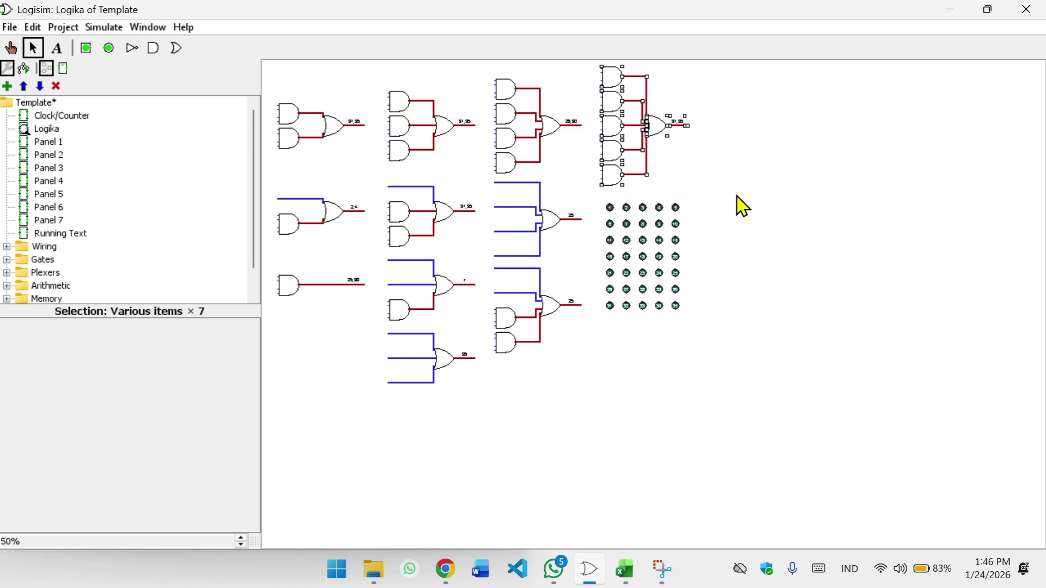
{"action": "left_click", "coordinate": [49, 145]}
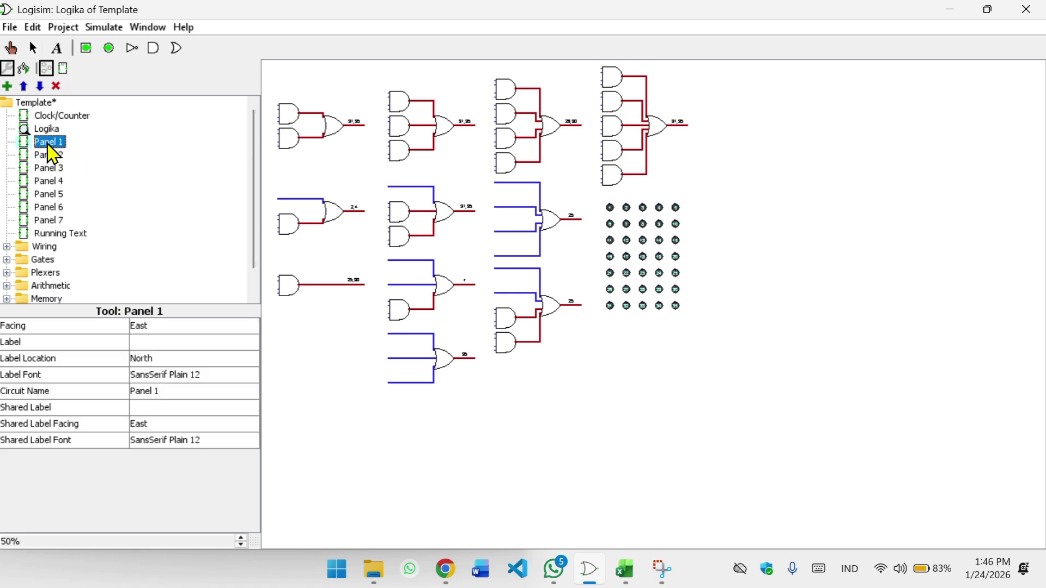
{"action": "double_click", "coordinate": [48, 146]}
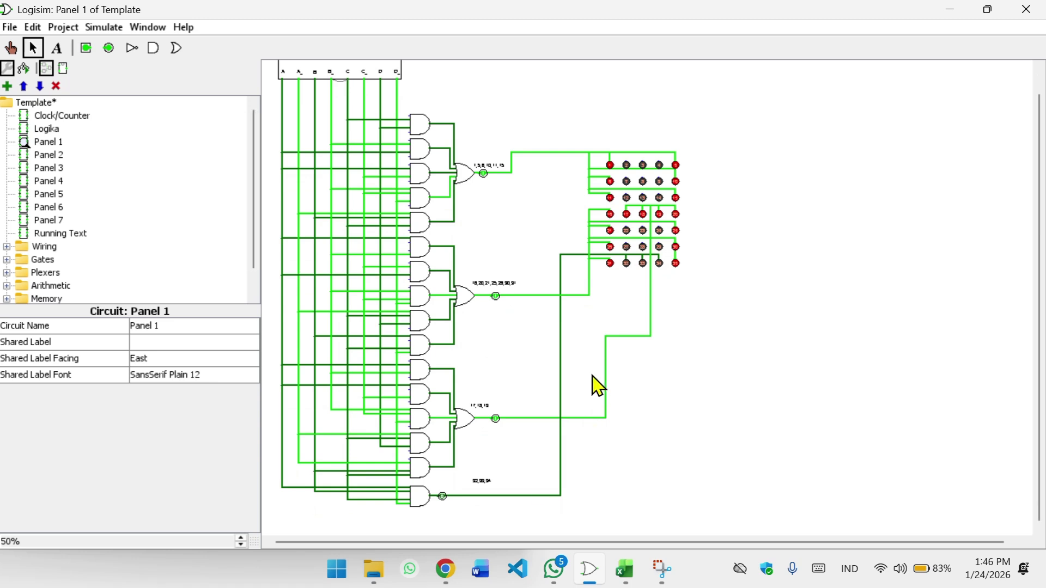
{"action": "key", "text": "ctrl+v"}
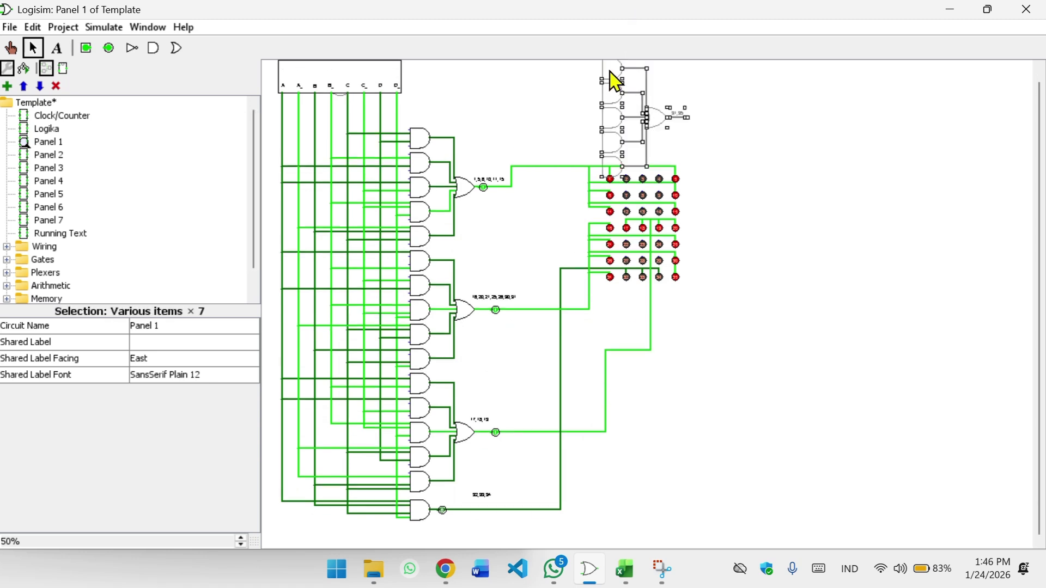
{"action": "left_click_drag", "start_coordinate": [612, 89], "coordinate": [416, 539]}
{"action": "scroll", "coordinate": [411, 530], "scroll_direction": "down", "scroll_amount": 3}
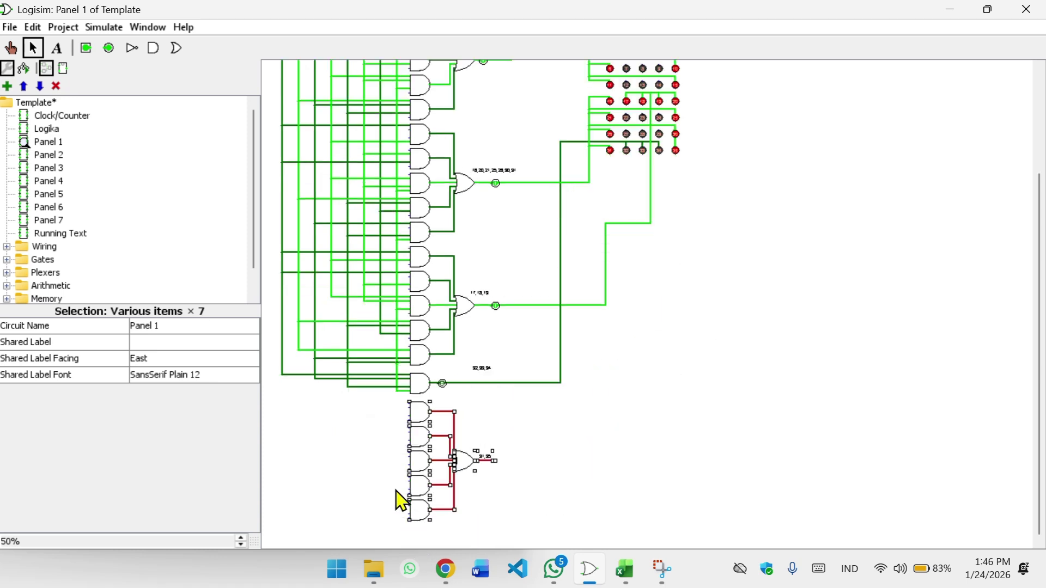
{"action": "left_click", "coordinate": [400, 490]}
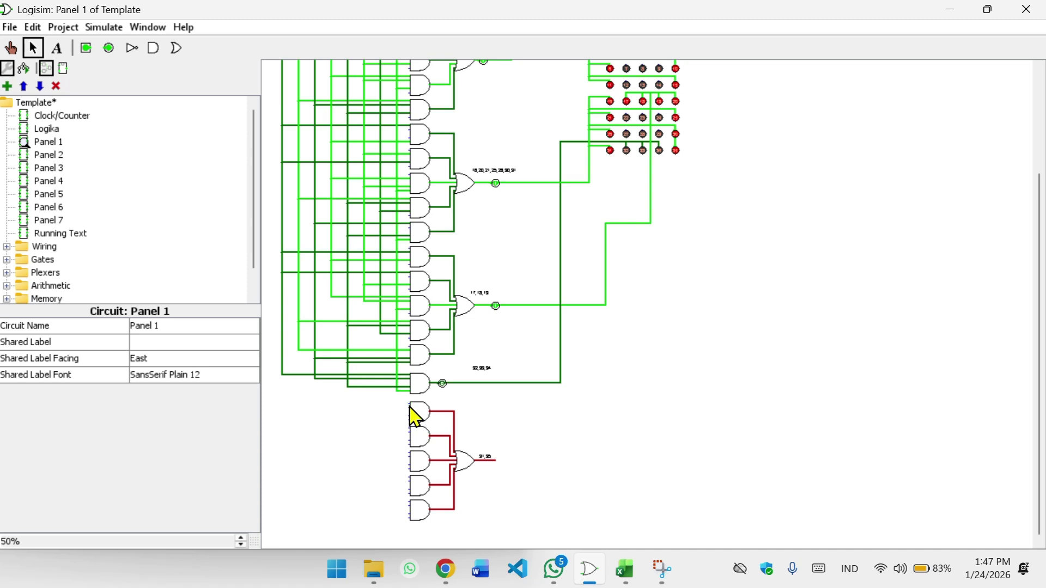
Step: Draw a short input wire out of the first pasted AND gate and tile Logisim side by side with the Chrome solver page
{"action": "left_click_drag", "start_coordinate": [409, 405], "coordinate": [376, 404]}
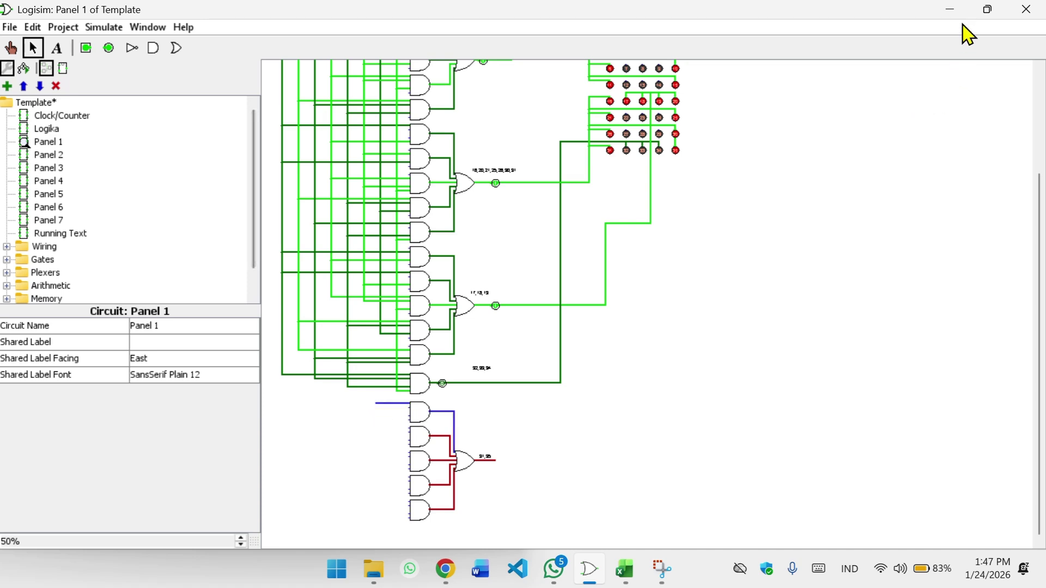
{"action": "mouse_move", "coordinate": [986, 17]}
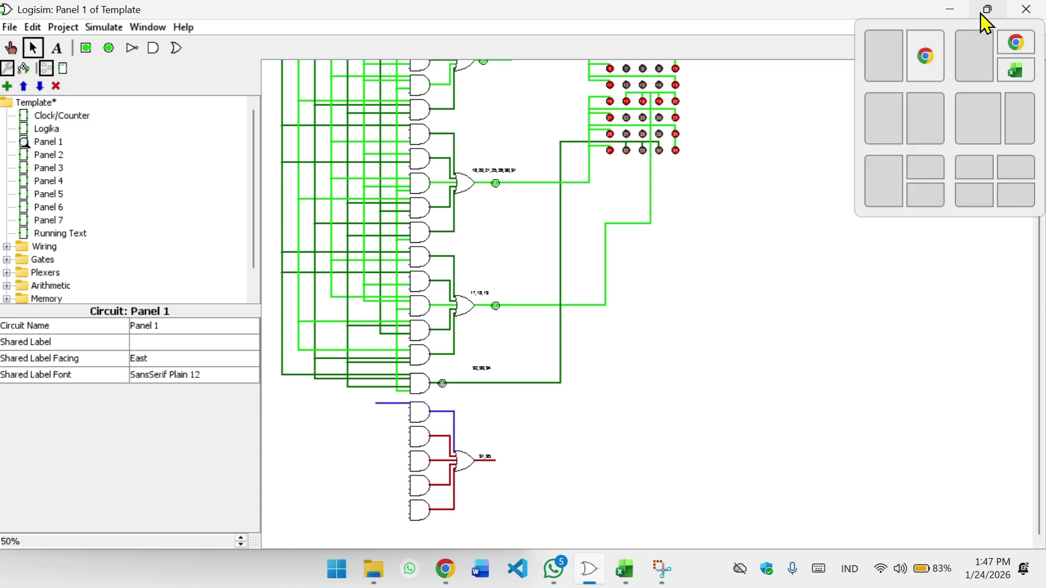
{"action": "left_click", "coordinate": [933, 52]}
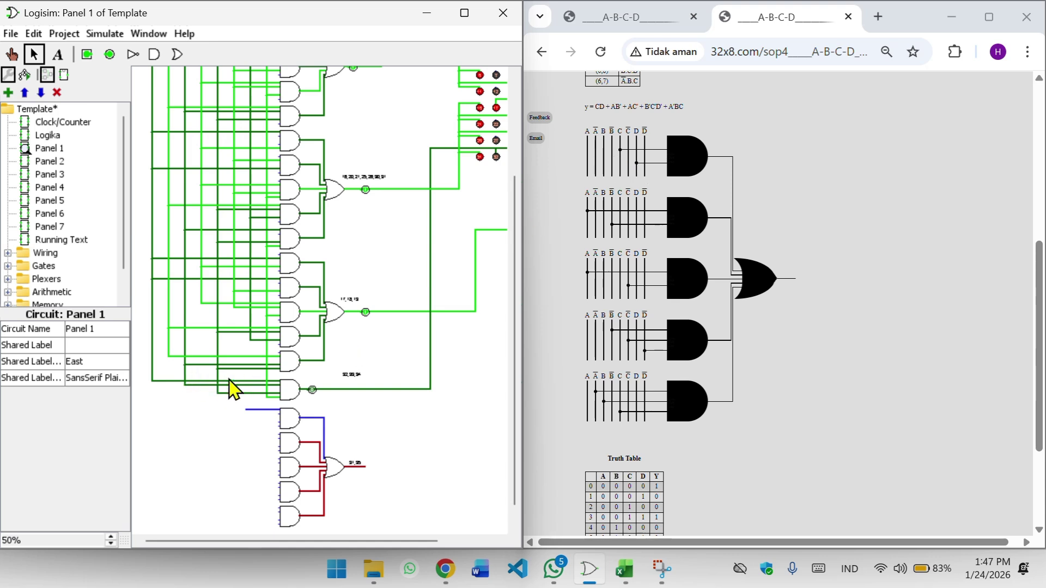
Step: Connect the first pasted AND gate's inputs to the C_ and D lines
{"action": "scroll", "coordinate": [229, 380], "scroll_direction": "up", "scroll_amount": 5}
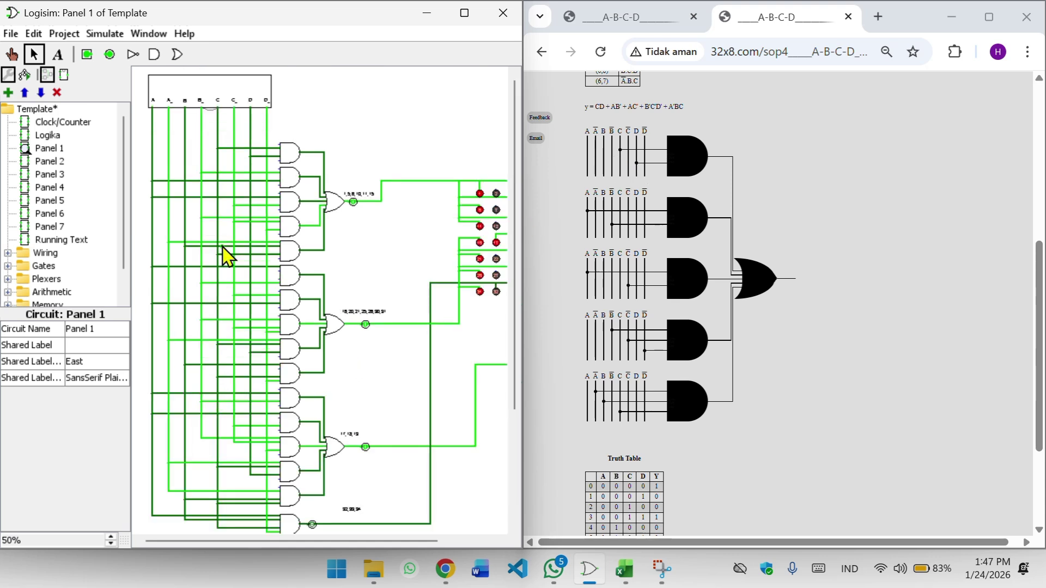
{"action": "scroll", "coordinate": [233, 443], "scroll_direction": "down", "scroll_amount": 5}
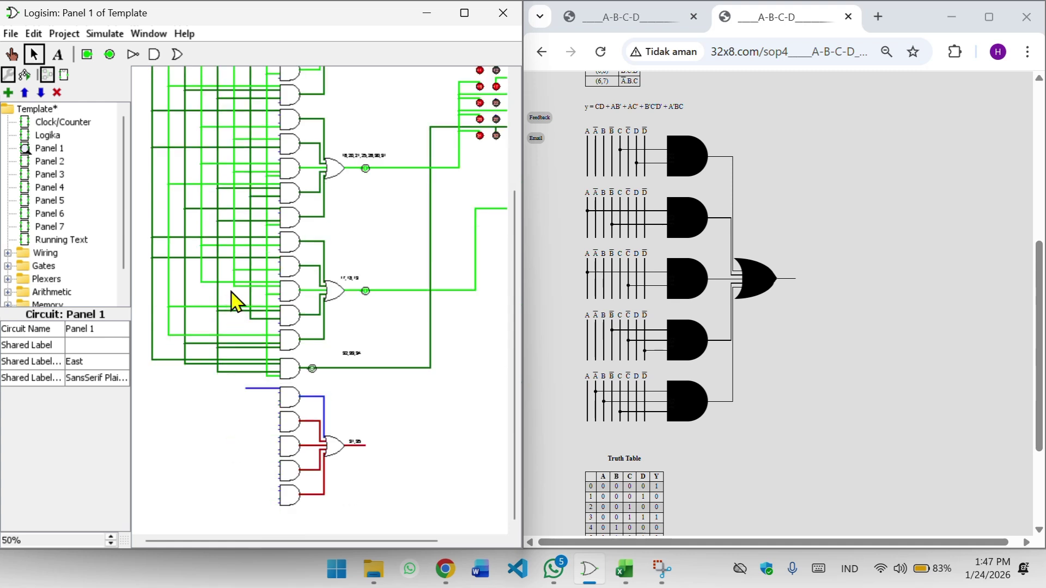
{"action": "mouse_move", "coordinate": [234, 286]}
{"action": "left_mouse_down"}
{"action": "mouse_move", "coordinate": [252, 425]}
{"action": "mouse_move", "coordinate": [250, 389]}
{"action": "left_mouse_up"}
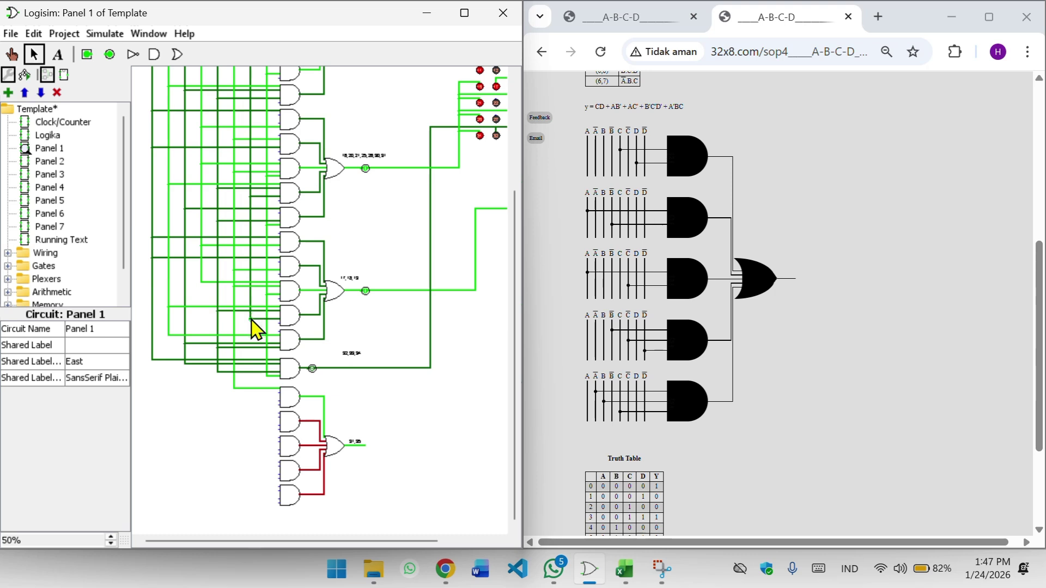
{"action": "mouse_move", "coordinate": [250, 318]}
{"action": "left_mouse_down"}
{"action": "mouse_move", "coordinate": [256, 444]}
{"action": "mouse_move", "coordinate": [280, 409]}
{"action": "left_mouse_up"}
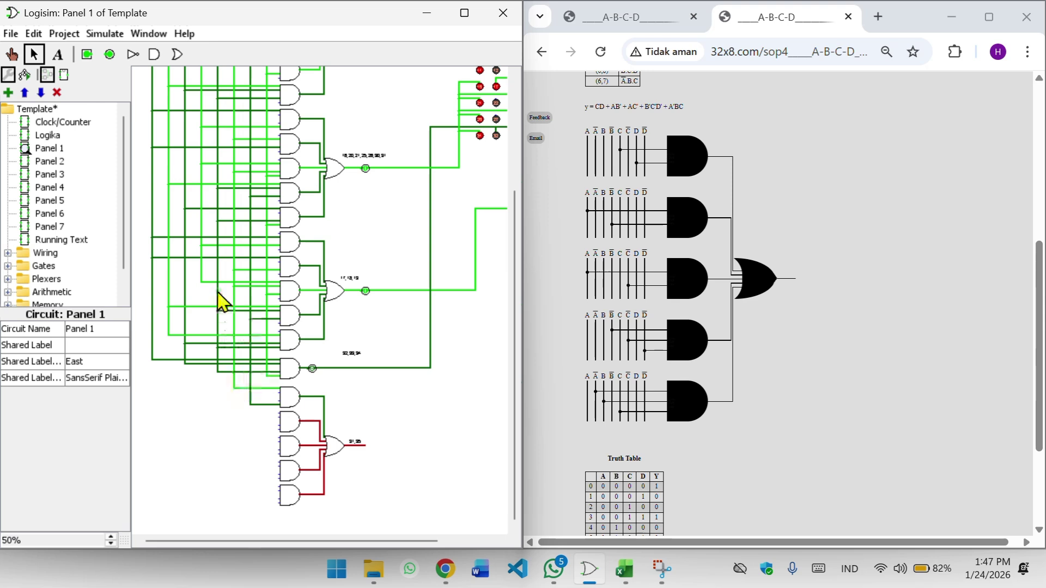
Step: Delete the vertical C_ wire feeding the first pasted AND gate and connect that input to the C line instead
{"action": "scroll", "coordinate": [208, 263], "scroll_direction": "up", "scroll_amount": 3}
{"action": "scroll", "coordinate": [212, 294], "scroll_direction": "down", "scroll_amount": 3}
{"action": "left_click", "coordinate": [235, 387]}
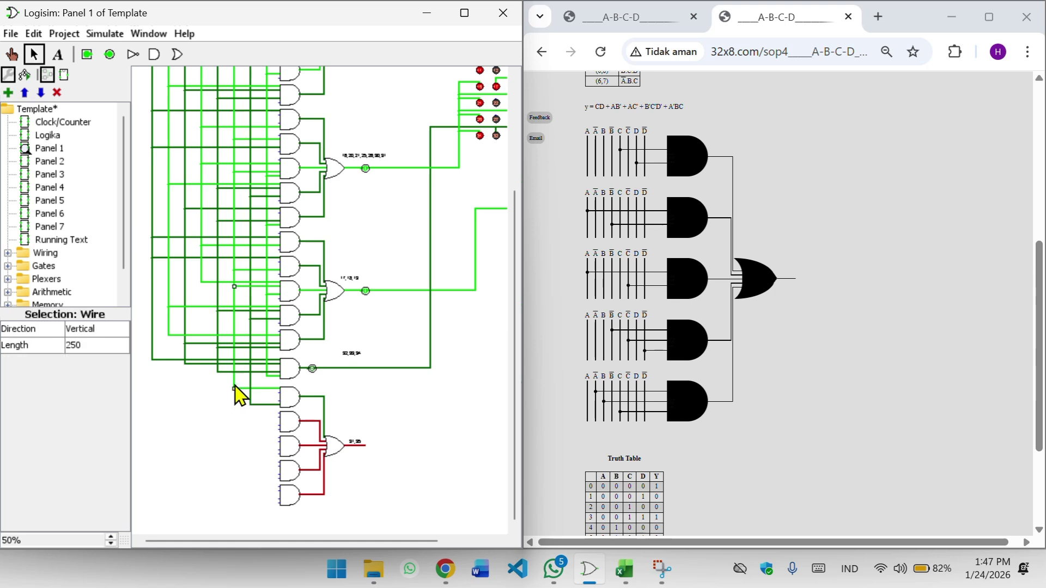
{"action": "left_click", "coordinate": [235, 387]}
{"action": "key", "text": "Delete"}
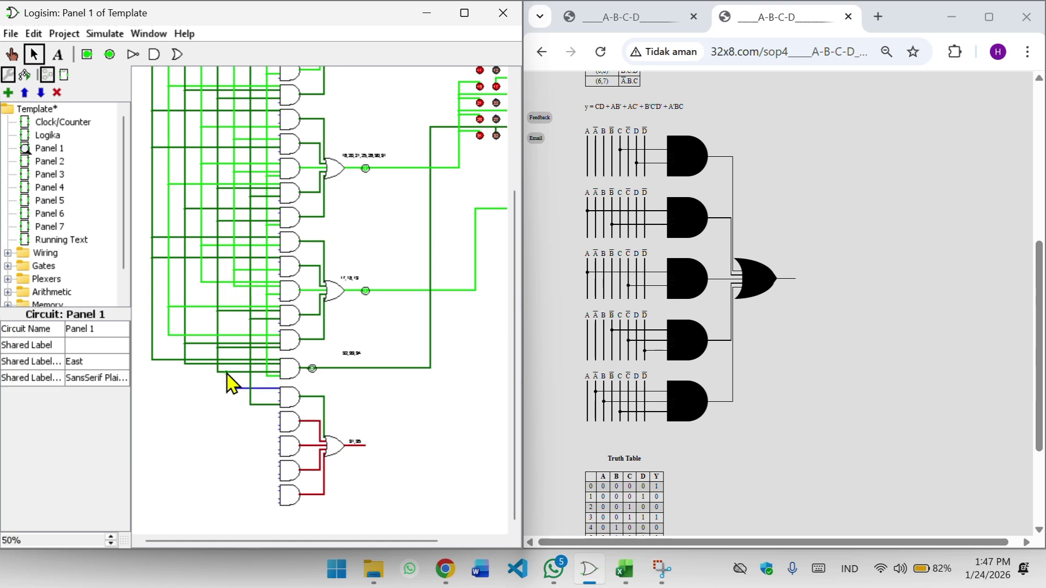
{"action": "left_click_drag", "start_coordinate": [217, 372], "coordinate": [237, 390]}
Step: Wire the A and B_ lines to the second pasted AND gate and the A and C_ lines to the third
{"action": "mouse_move", "coordinate": [152, 360]}
{"action": "left_mouse_down"}
{"action": "mouse_move", "coordinate": [277, 430]}
{"action": "mouse_move", "coordinate": [283, 421]}
{"action": "left_mouse_up"}
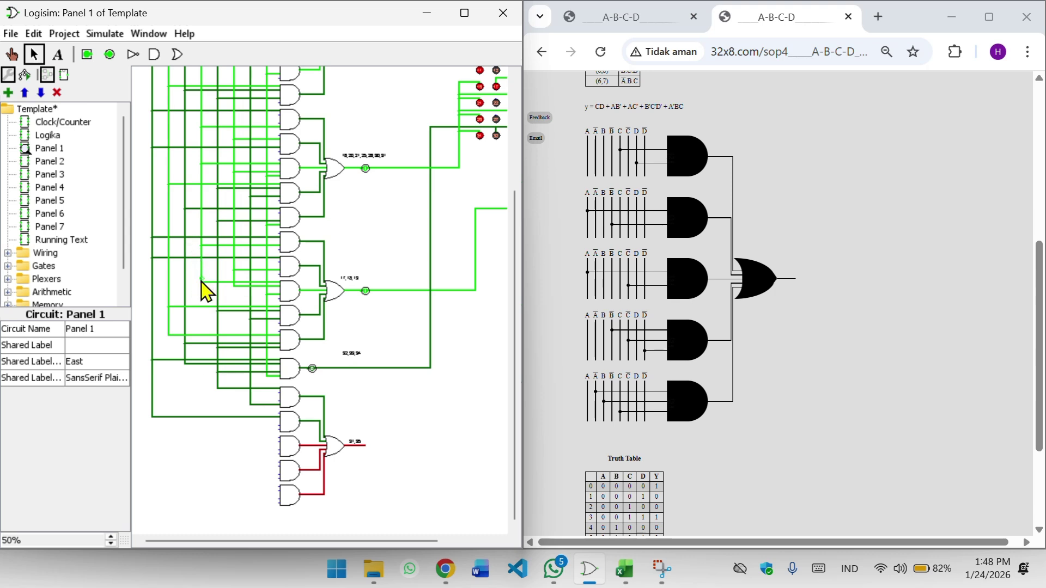
{"action": "mouse_move", "coordinate": [200, 281]}
{"action": "left_mouse_down"}
{"action": "mouse_move", "coordinate": [210, 434]}
{"action": "mouse_move", "coordinate": [272, 418]}
{"action": "mouse_move", "coordinate": [280, 430]}
{"action": "left_mouse_up"}
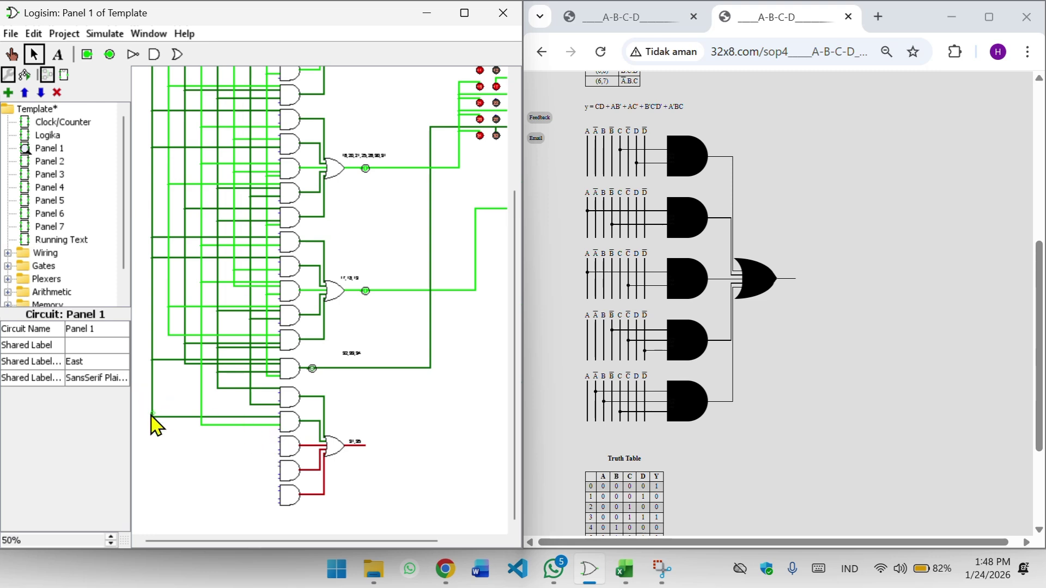
{"action": "left_click_drag", "start_coordinate": [152, 418], "coordinate": [281, 450]}
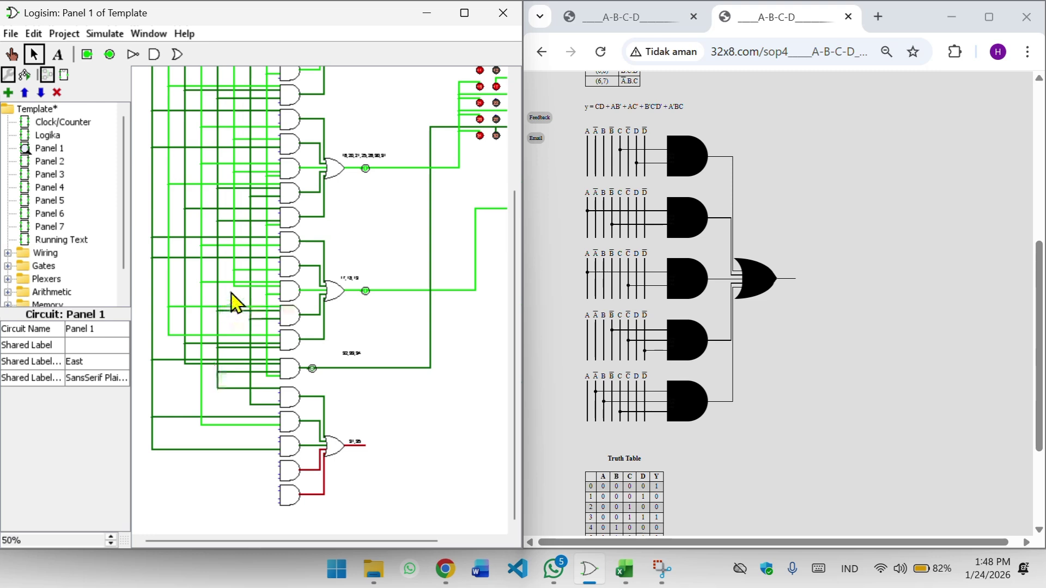
{"action": "left_click_drag", "start_coordinate": [235, 286], "coordinate": [282, 443]}
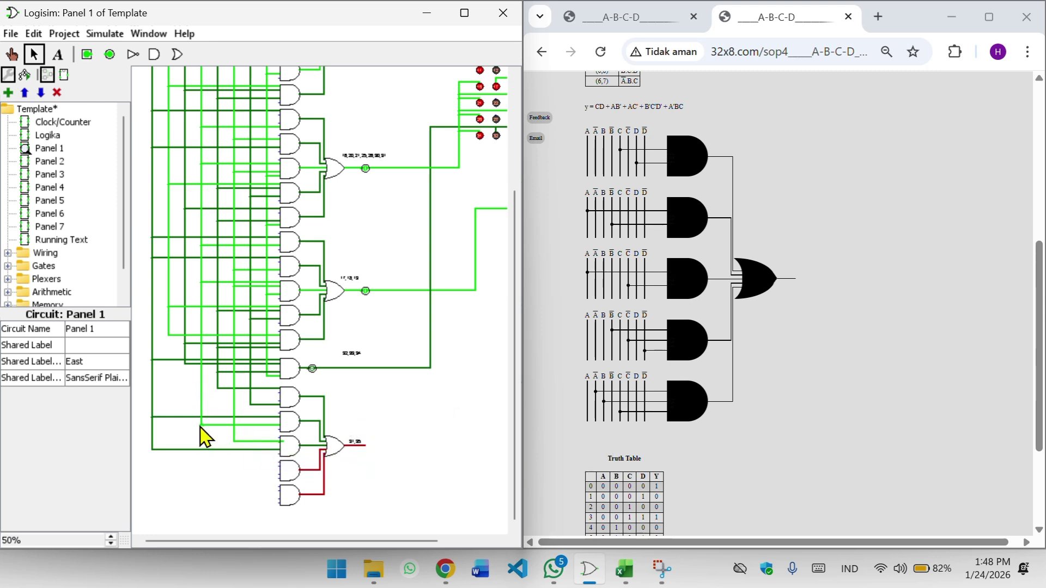
Step: Wire the B_, C_ and D_ lines to the inputs of the fourth pasted AND gate
{"action": "left_click_drag", "start_coordinate": [201, 426], "coordinate": [281, 468]}
{"action": "mouse_move", "coordinate": [233, 442]}
{"action": "left_mouse_down"}
{"action": "mouse_move", "coordinate": [269, 479]}
{"action": "mouse_move", "coordinate": [281, 472]}
{"action": "left_mouse_up"}
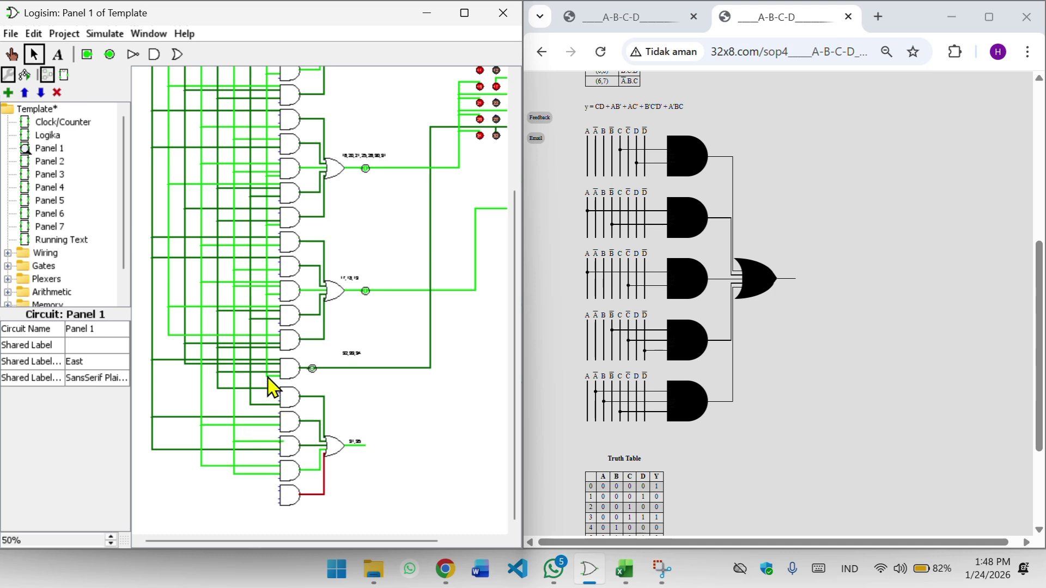
{"action": "left_click_drag", "start_coordinate": [267, 377], "coordinate": [278, 480]}
{"action": "left_click_drag", "start_coordinate": [277, 480], "coordinate": [279, 479]}
Step: Wire the A_, B and C_ lines to the inputs of the fifth pasted AND gate
{"action": "mouse_move", "coordinate": [170, 337]}
{"action": "left_mouse_down"}
{"action": "mouse_move", "coordinate": [255, 471]}
{"action": "mouse_move", "coordinate": [284, 496]}
{"action": "mouse_move", "coordinate": [278, 490]}
{"action": "left_mouse_up"}
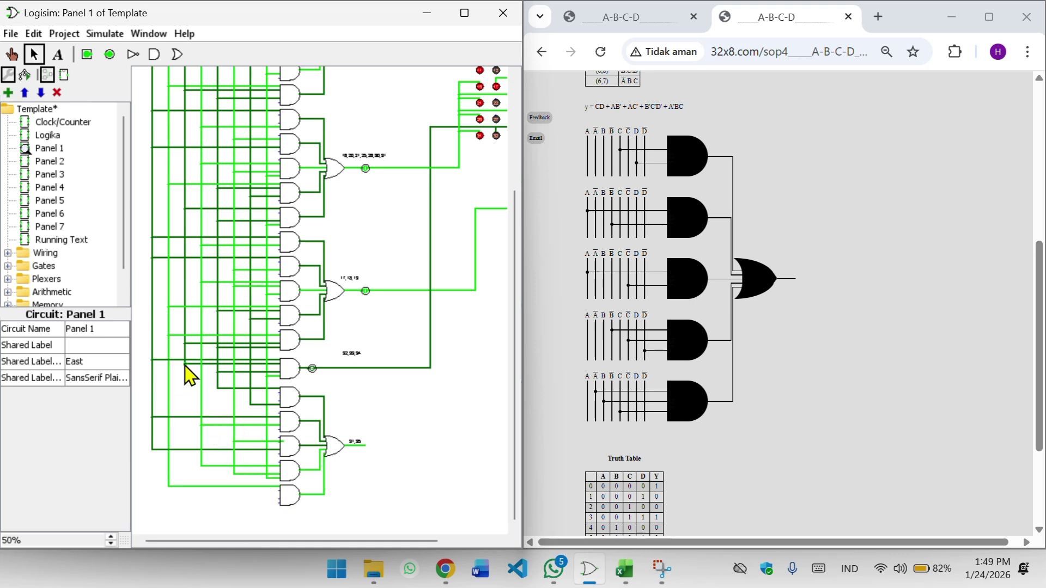
{"action": "left_click_drag", "start_coordinate": [184, 365], "coordinate": [281, 500]}
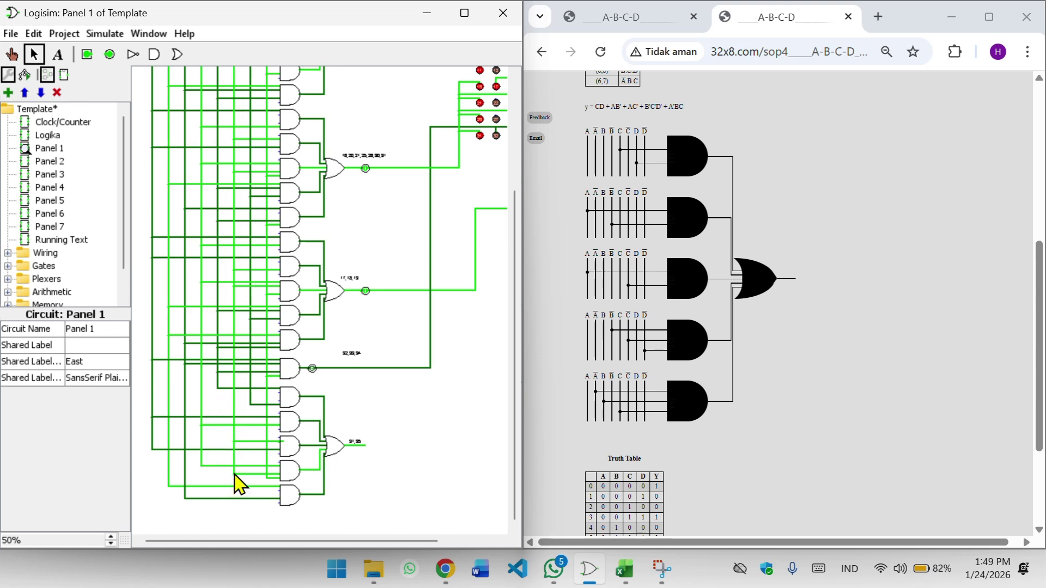
{"action": "left_click_drag", "start_coordinate": [235, 474], "coordinate": [280, 492]}
Step: Minimize Chrome, widen the Logisim window across the screen, and set the Panel 1 zoom to 75% around the new gate group
{"action": "left_click_drag", "start_coordinate": [355, 541], "coordinate": [413, 541]}
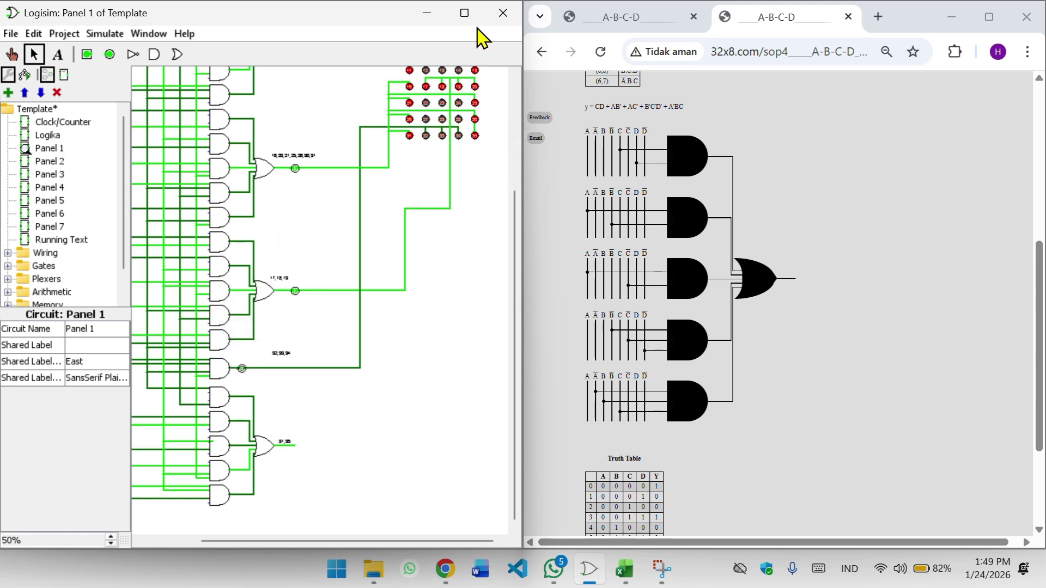
{"action": "left_click", "coordinate": [954, 17]}
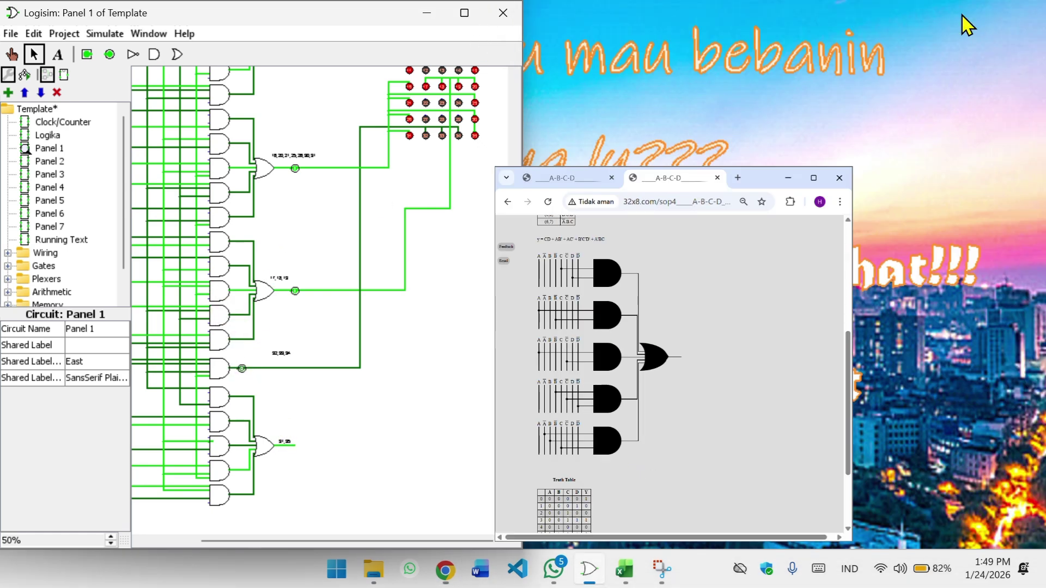
{"action": "left_click_drag", "start_coordinate": [522, 207], "coordinate": [1038, 115]}
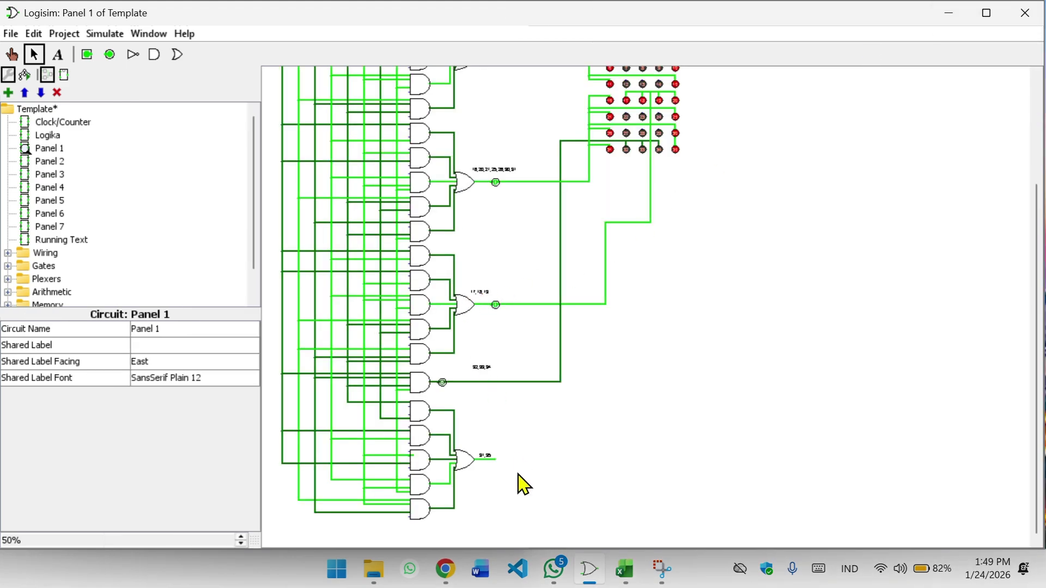
{"action": "scroll", "coordinate": [495, 477], "scroll_direction": "up", "scroll_amount": 5}
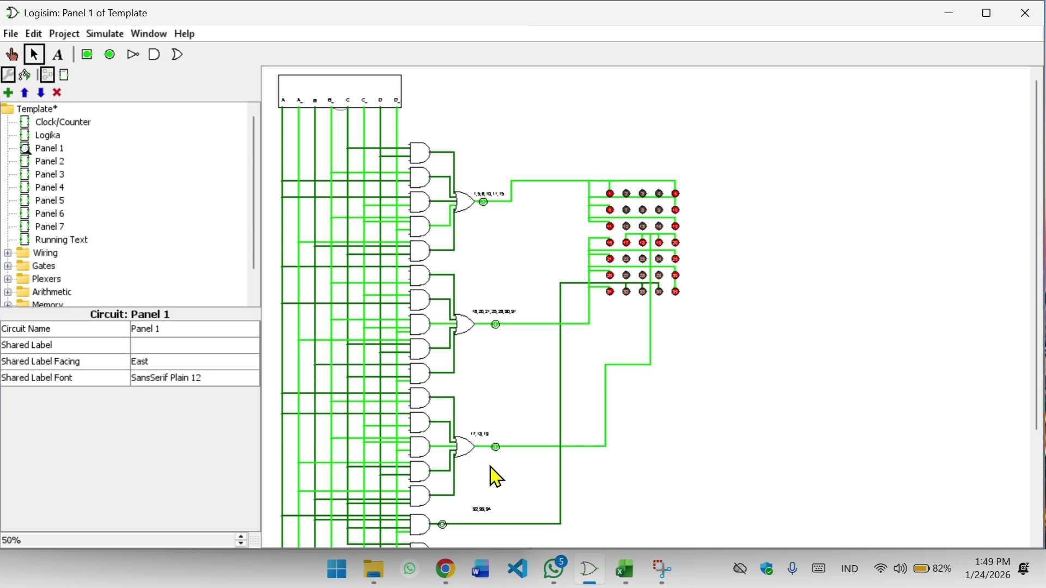
{"action": "scroll", "coordinate": [484, 474], "scroll_direction": "down", "scroll_amount": 5}
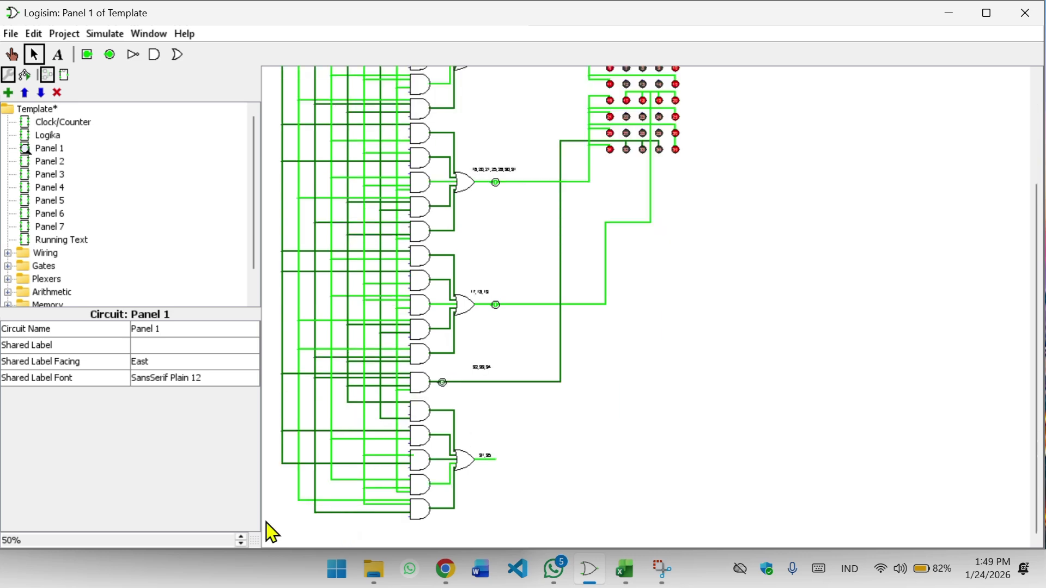
{"action": "left_click", "coordinate": [240, 537]}
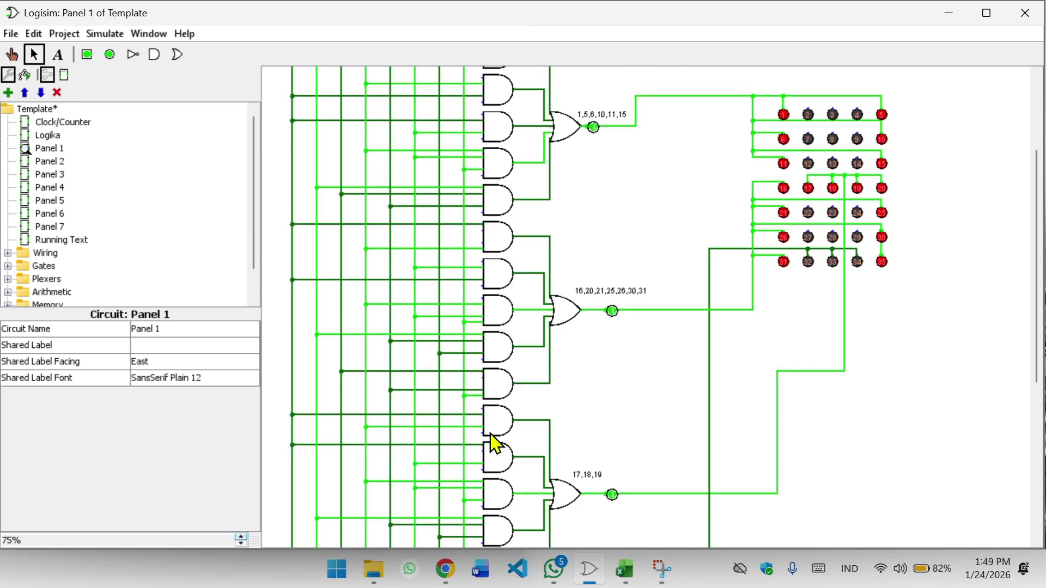
{"action": "scroll", "coordinate": [490, 444], "scroll_direction": "down", "scroll_amount": 8}
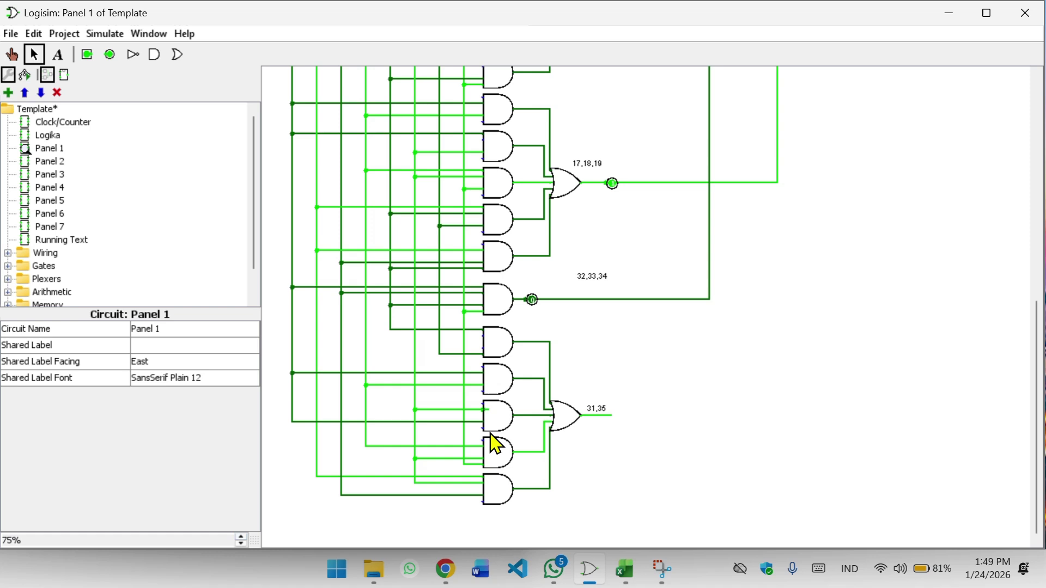
{"action": "left_click", "coordinate": [110, 56]}
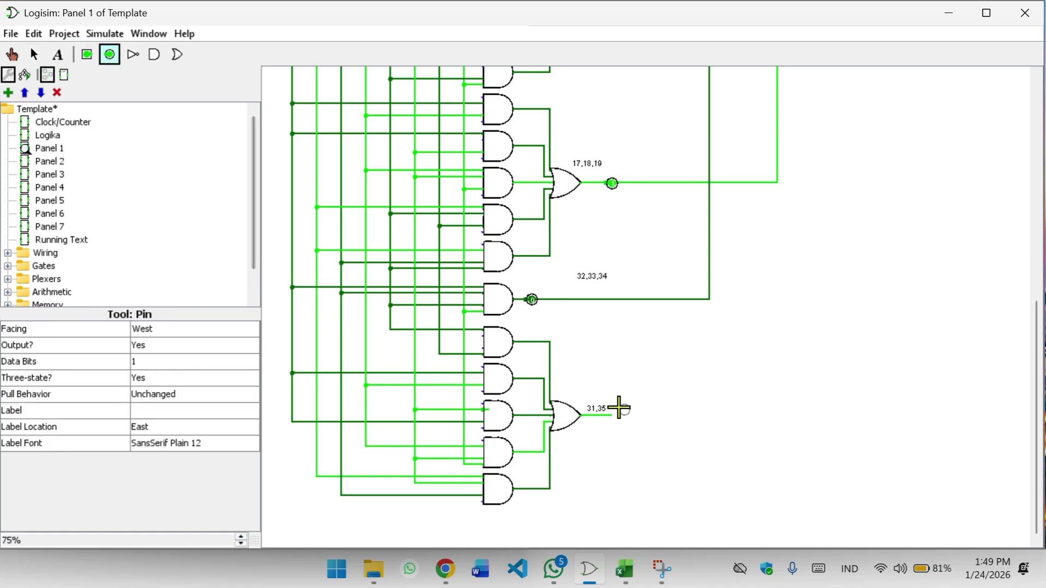
{"action": "left_click", "coordinate": [612, 410]}
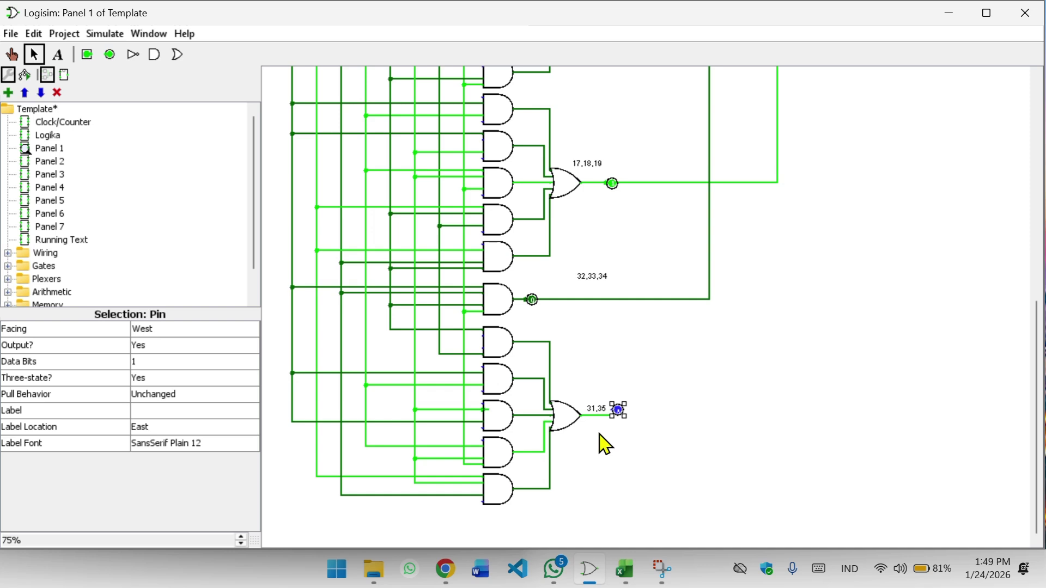
{"action": "key", "text": "Down"}
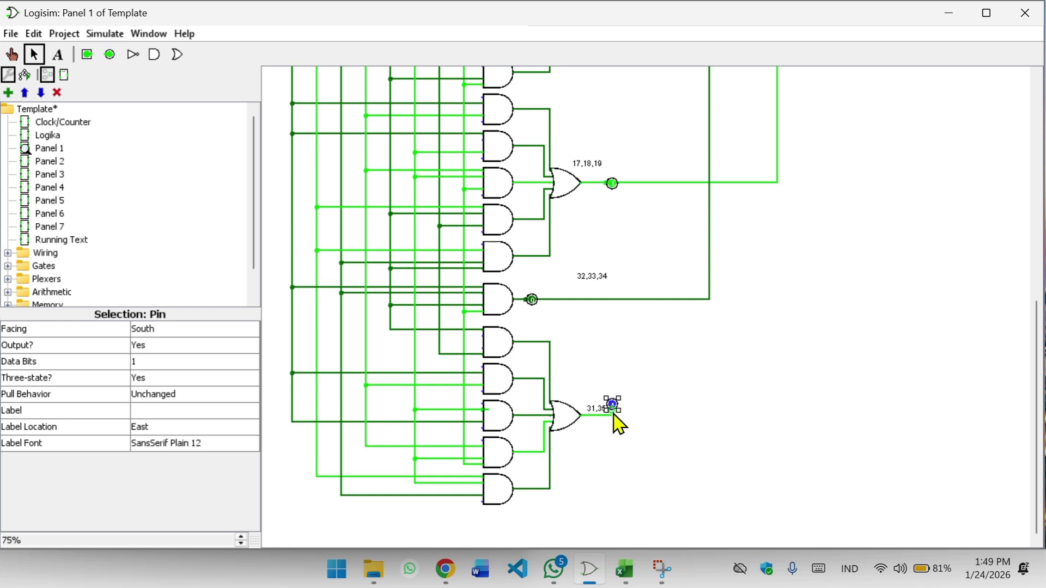
{"action": "key", "text": "Delete"}
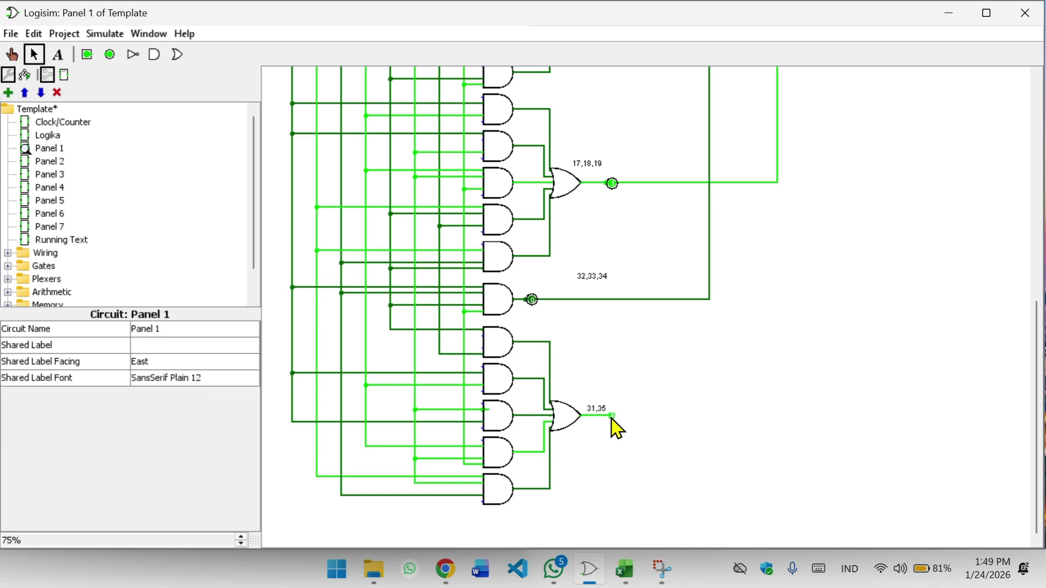
Step: Place an output pin on the newest OR gate's output and route its wire up beside the LED matrix's first row
{"action": "left_click", "coordinate": [110, 55]}
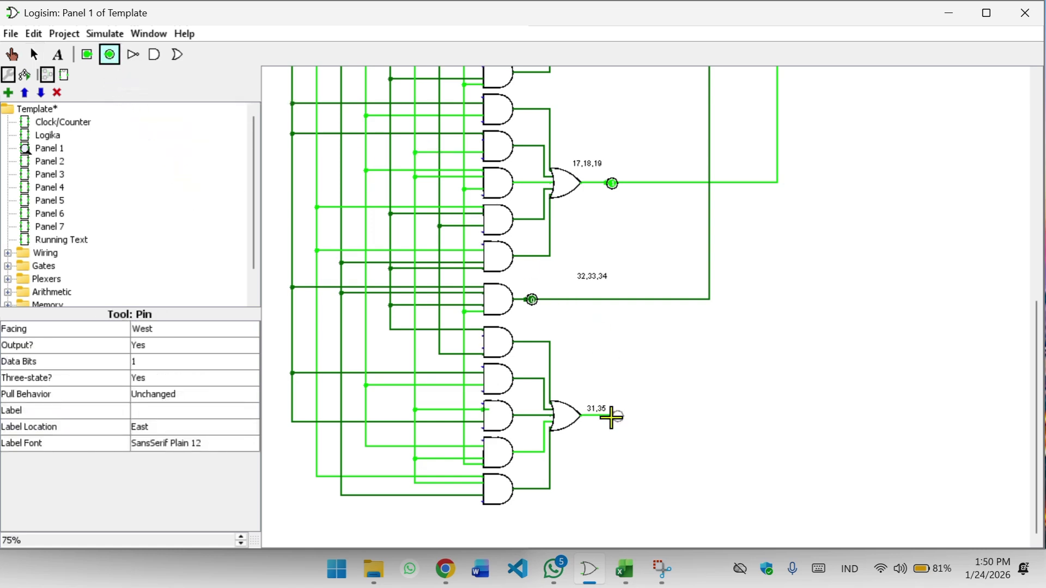
{"action": "left_click", "coordinate": [611, 416]}
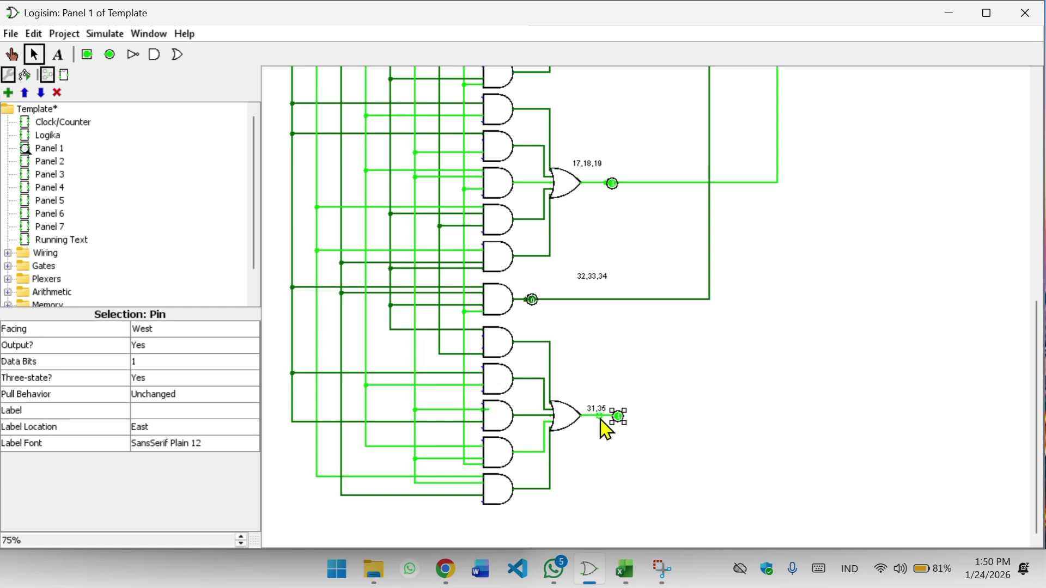
{"action": "left_click_drag", "start_coordinate": [603, 418], "coordinate": [999, 81]}
{"action": "scroll", "coordinate": [948, 146], "scroll_direction": "down", "scroll_amount": 1}
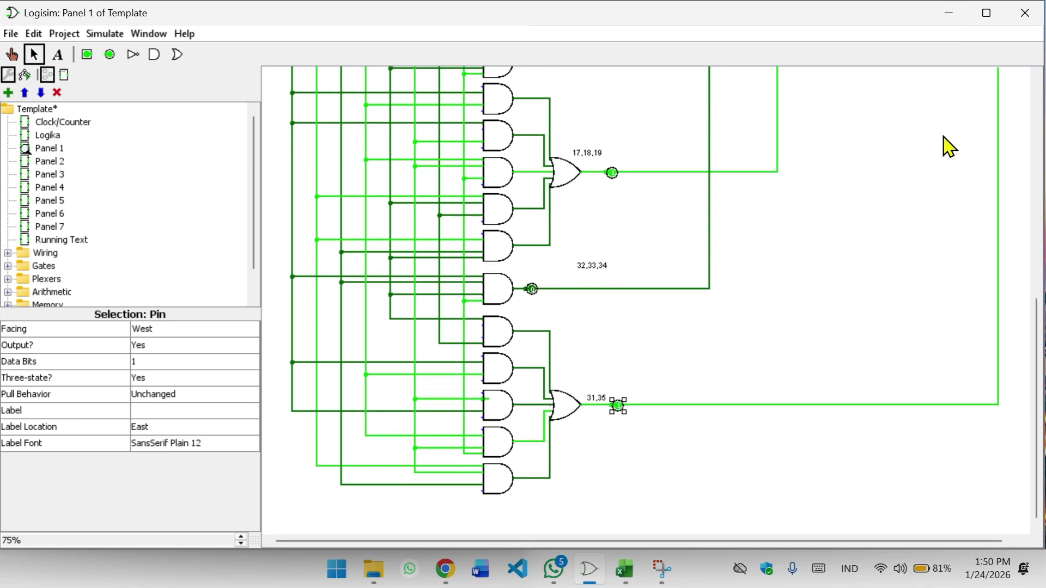
{"action": "scroll", "coordinate": [949, 146], "scroll_direction": "up", "scroll_amount": 15}
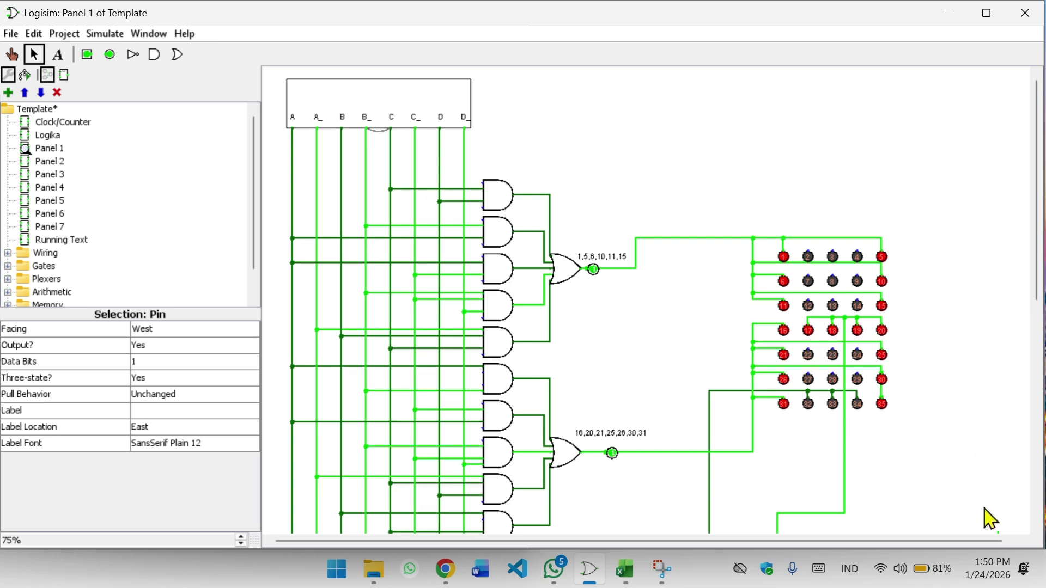
{"action": "left_click_drag", "start_coordinate": [1001, 542], "coordinate": [917, 263]}
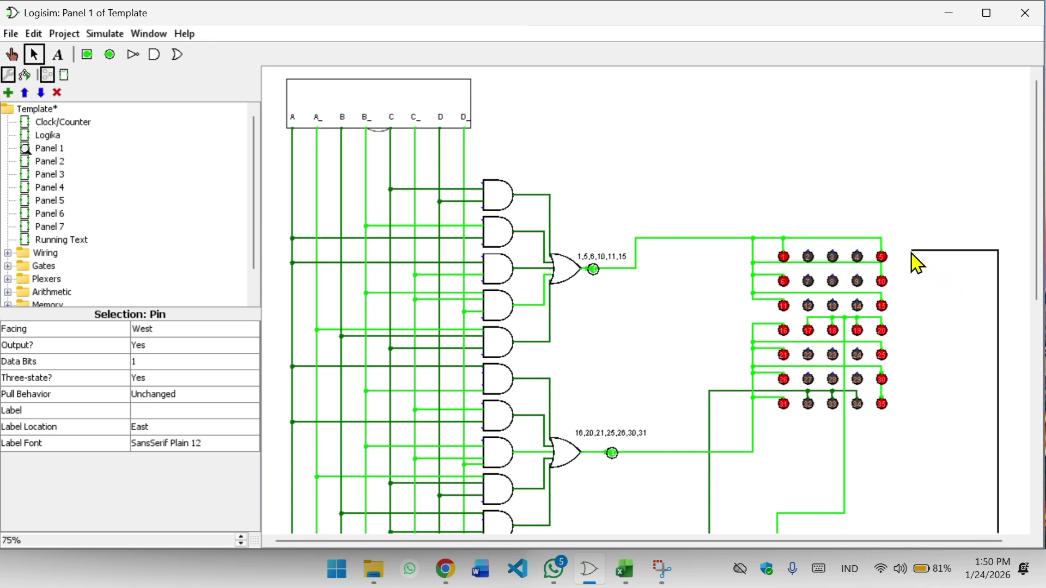
{"action": "left_click_drag", "start_coordinate": [911, 251], "coordinate": [924, 243]}
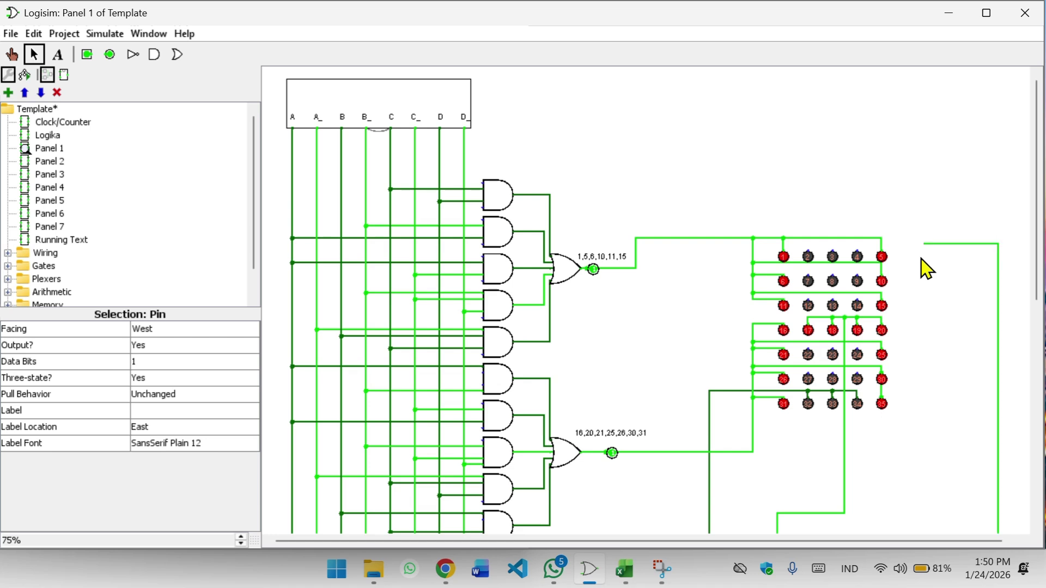
Step: Delete the "31,35" text label above the newest OR gate's output
{"action": "scroll", "coordinate": [926, 267], "scroll_direction": "down", "scroll_amount": 15}
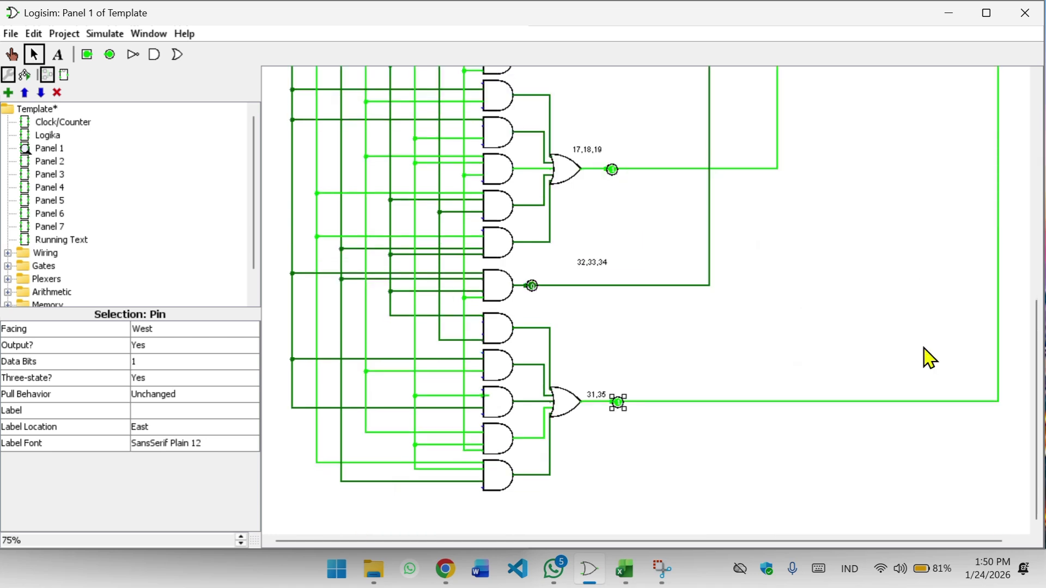
{"action": "left_click", "coordinate": [595, 396]}
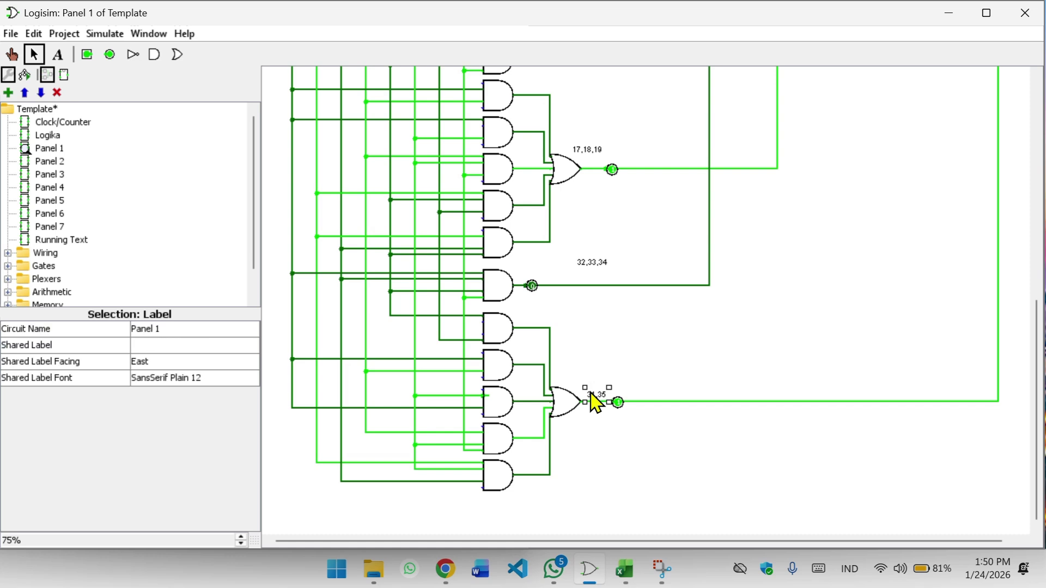
{"action": "key", "text": "Delete"}
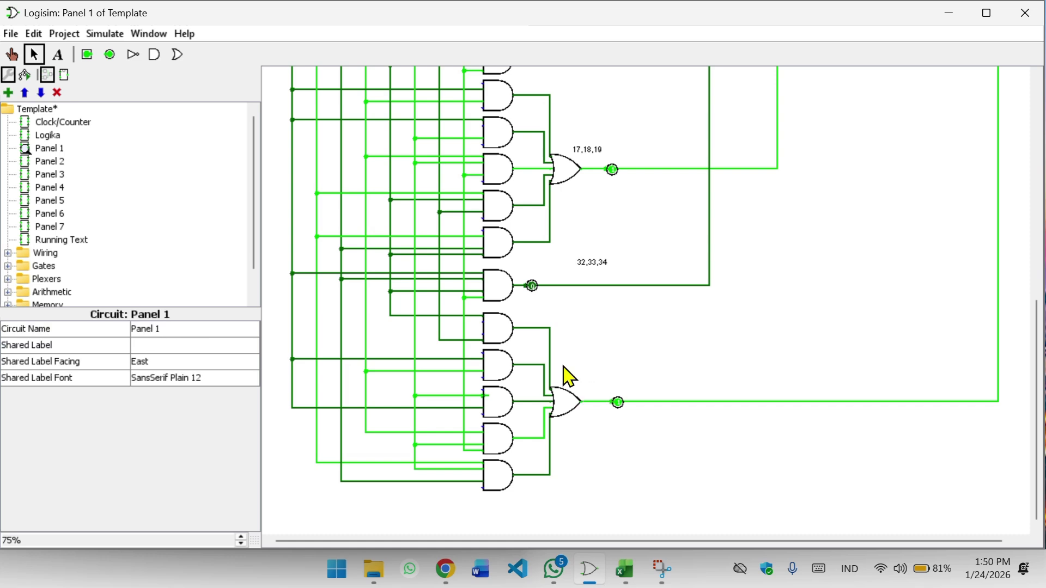
Step: Show the Excel truth table beside Logisim and label the newest OR gate's output "1,5,6,10,11,15"
{"action": "left_click", "coordinate": [58, 54]}
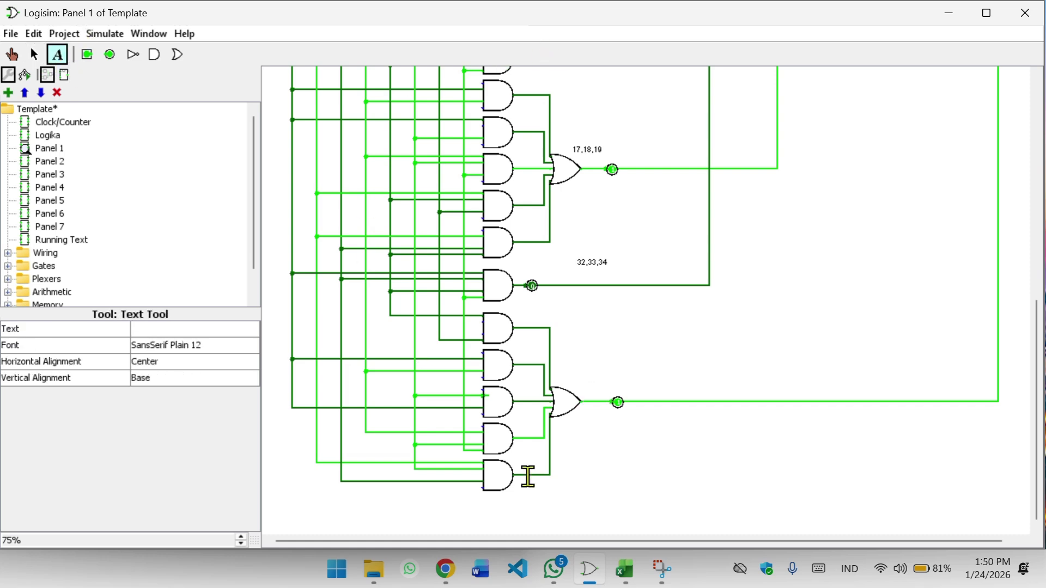
{"action": "left_click", "coordinate": [624, 569]}
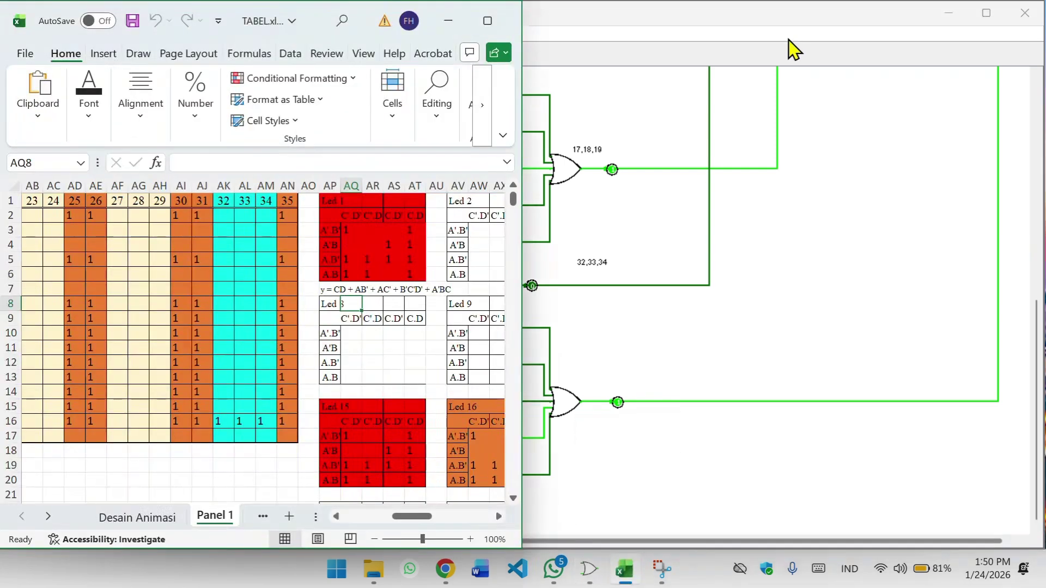
{"action": "mouse_move", "coordinate": [972, 25]}
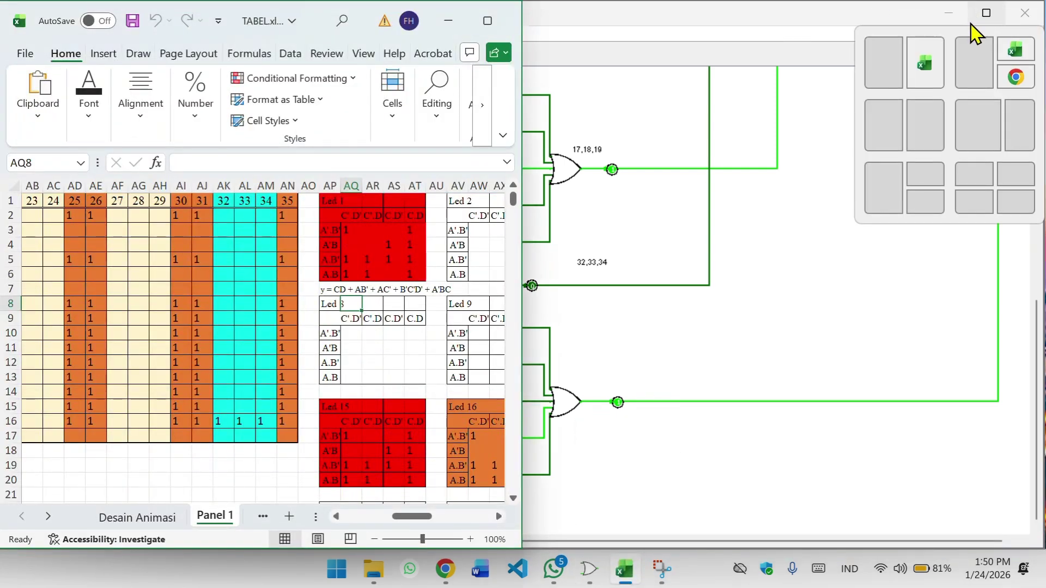
{"action": "left_click", "coordinate": [918, 66]}
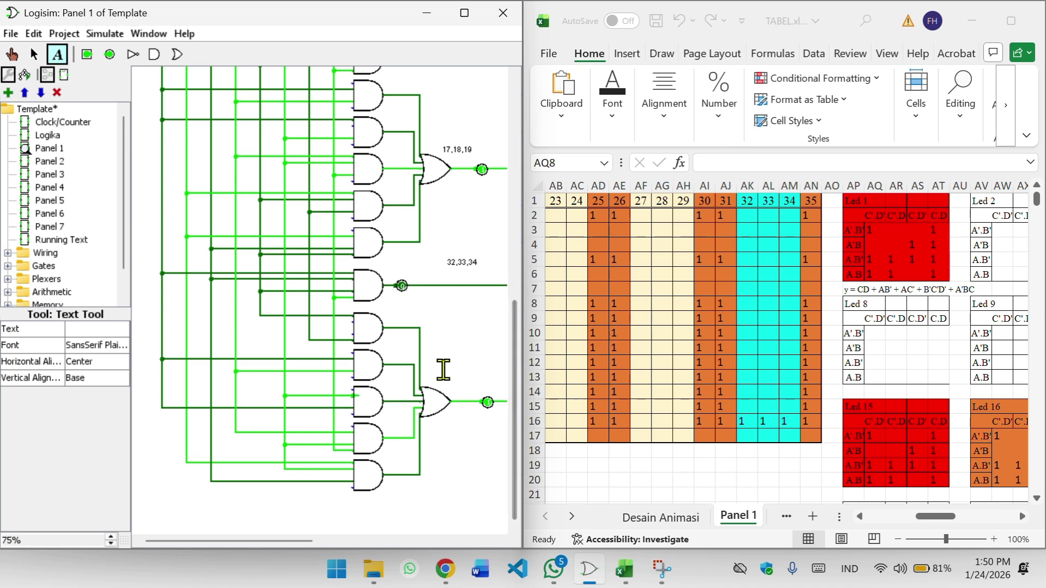
{"action": "left_click_drag", "start_coordinate": [277, 541], "coordinate": [367, 538]}
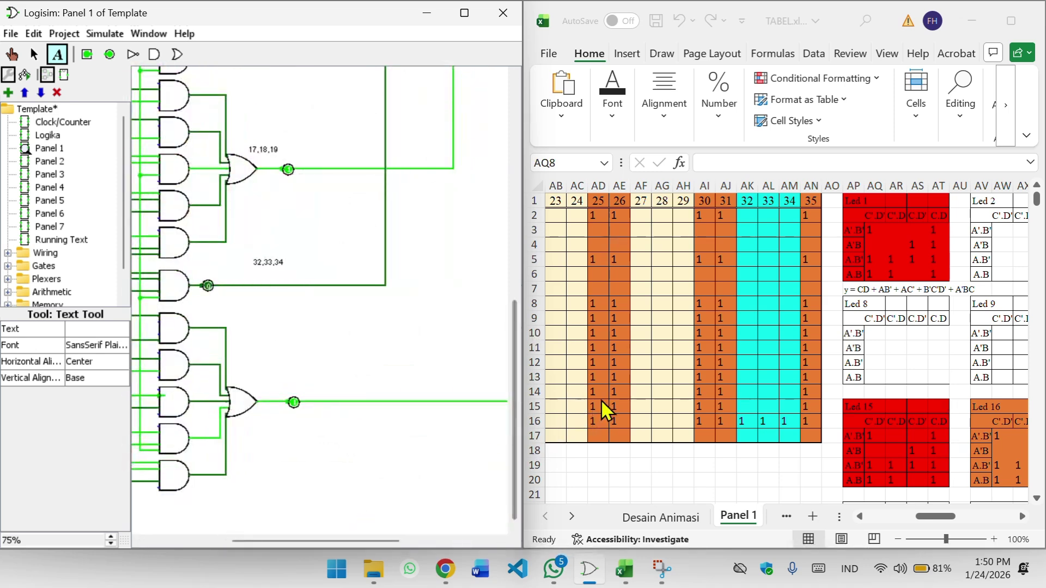
{"action": "scroll", "coordinate": [603, 408], "scroll_direction": "left", "scroll_amount": 9}
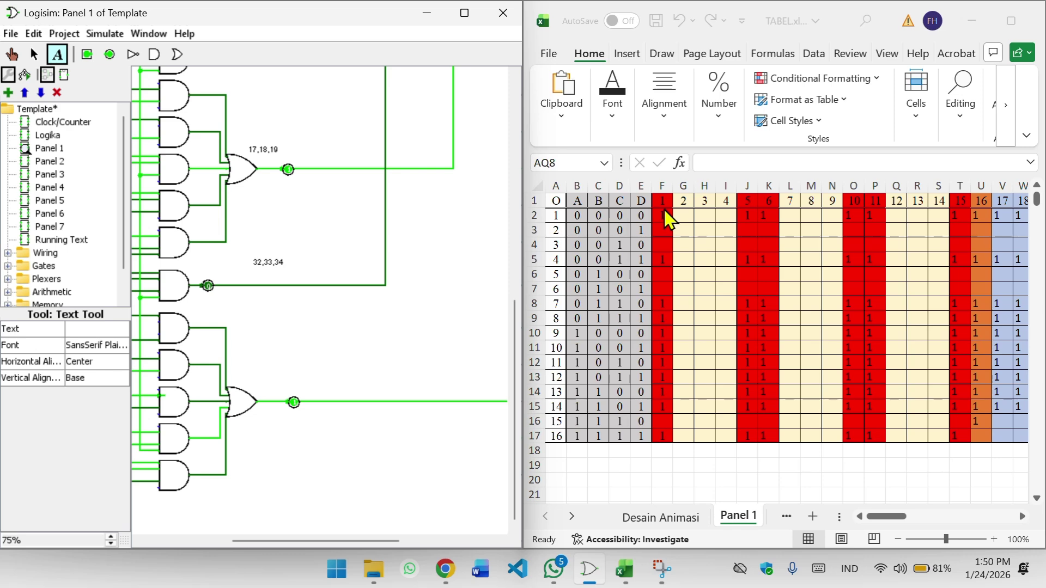
{"action": "scroll", "coordinate": [770, 210], "scroll_direction": "right", "scroll_amount": 3}
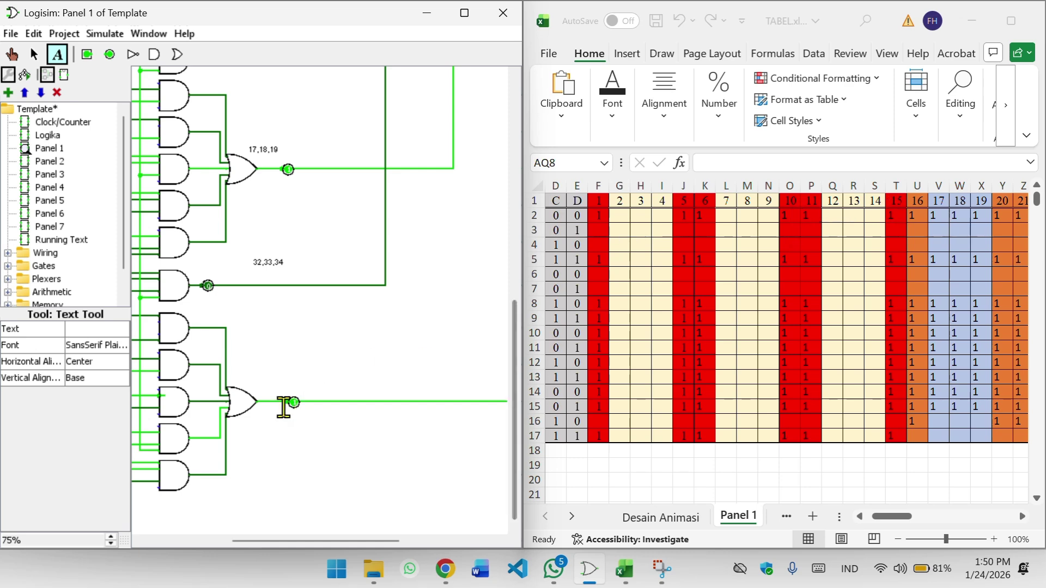
{"action": "left_click", "coordinate": [293, 368]}
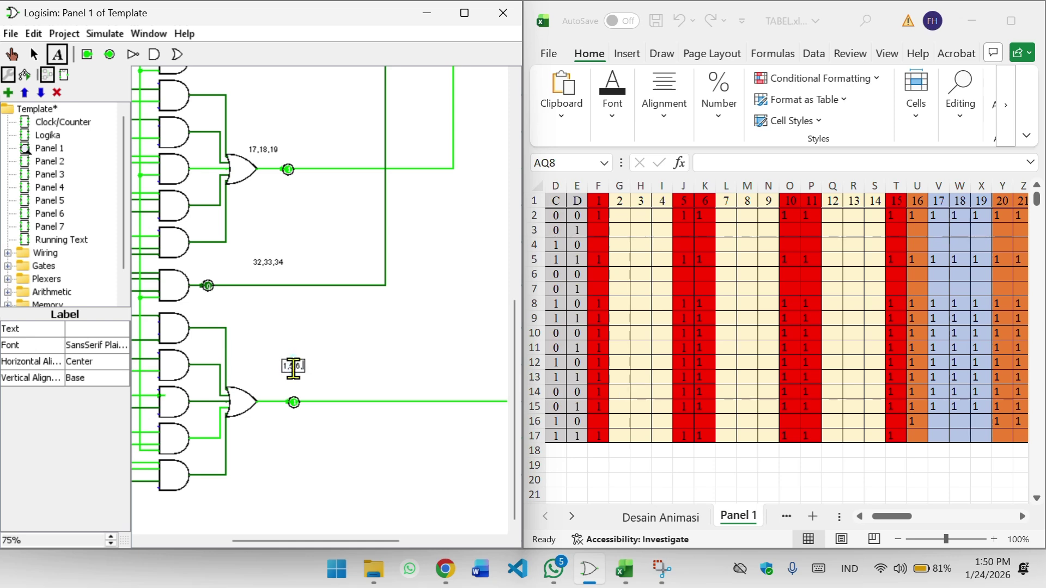
{"action": "type", "text": "1,5,6,10,11,15"}
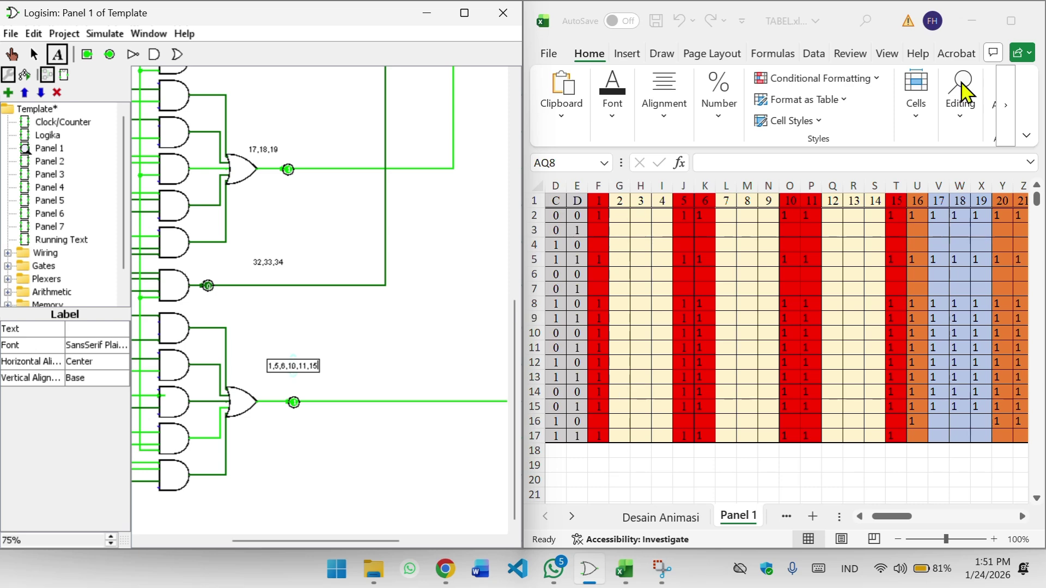
Step: Minimize Excel and widen the Logisim window across the screen
{"action": "left_click", "coordinate": [953, 26]}
{"action": "left_click", "coordinate": [952, 25]}
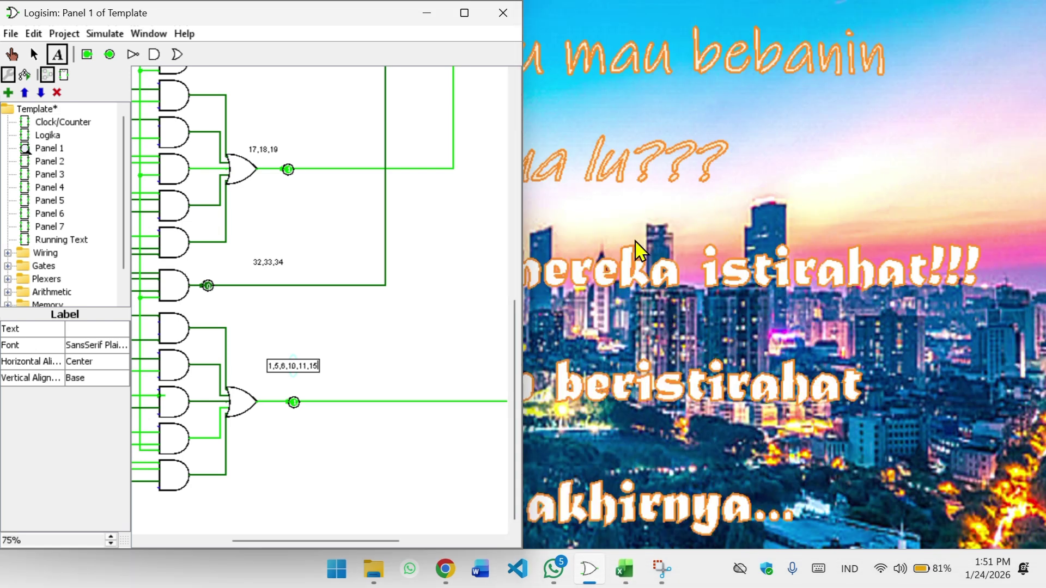
{"action": "left_click_drag", "start_coordinate": [518, 243], "coordinate": [1042, 231]}
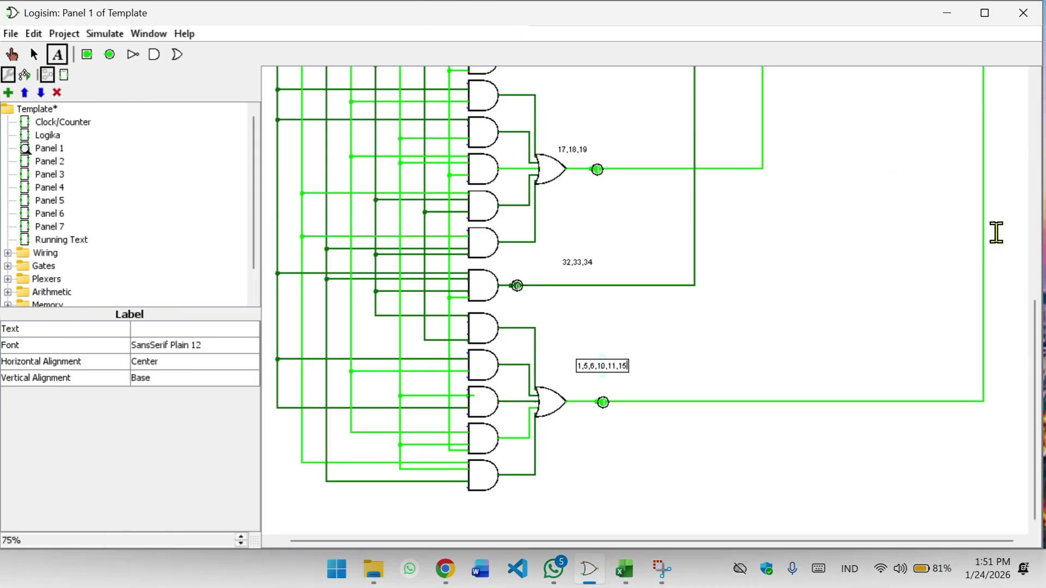
Step: Delete the horizontal wire feeding the upper LED rows from the first 1,5,6,10,11,15 OR gate
{"action": "scroll", "coordinate": [695, 368], "scroll_direction": "up", "scroll_amount": 10}
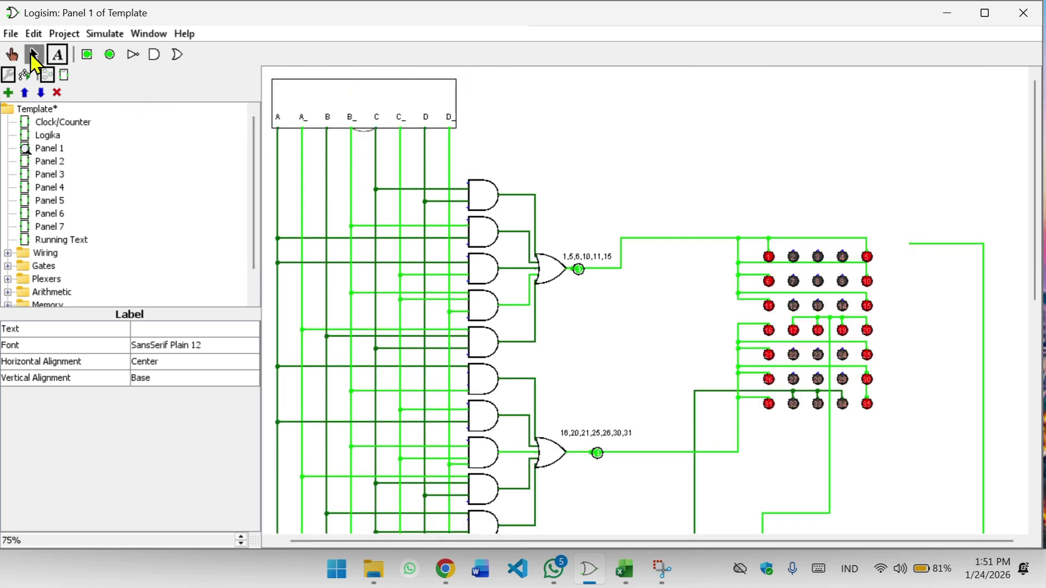
{"action": "left_click", "coordinate": [33, 55]}
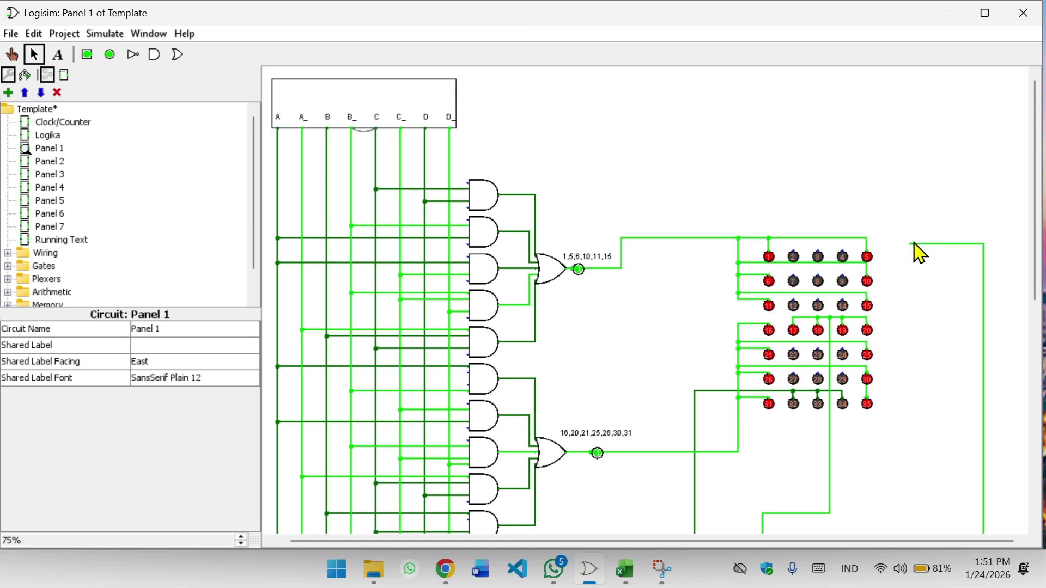
{"action": "left_click", "coordinate": [695, 238]}
{"action": "key", "text": "Delete"}
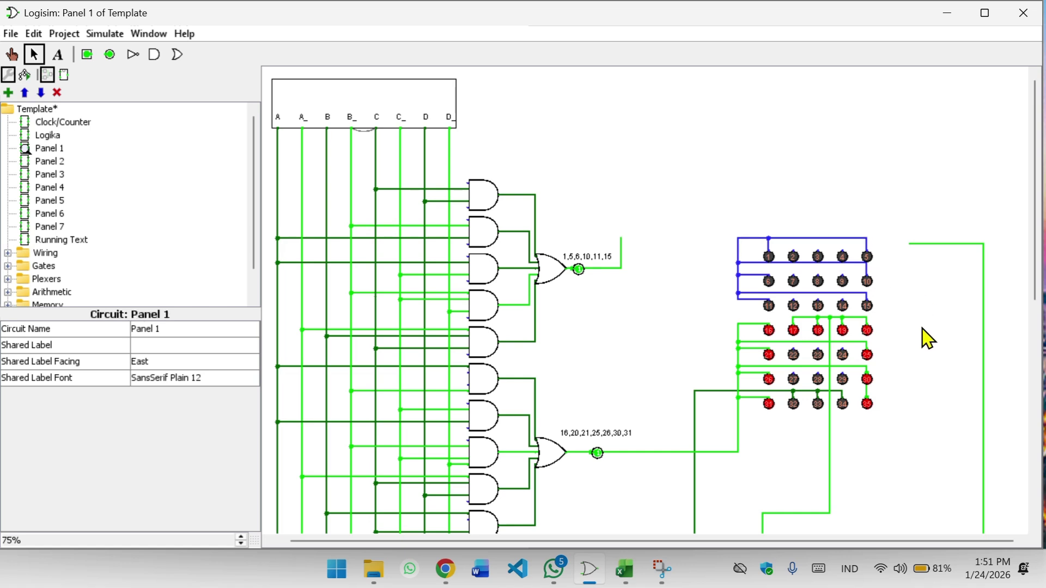
Step: Connect the newest OR gate's wire to the shared line of LEDs 1,5,6,10,11,15
{"action": "scroll", "coordinate": [927, 338], "scroll_direction": "down", "scroll_amount": 10}
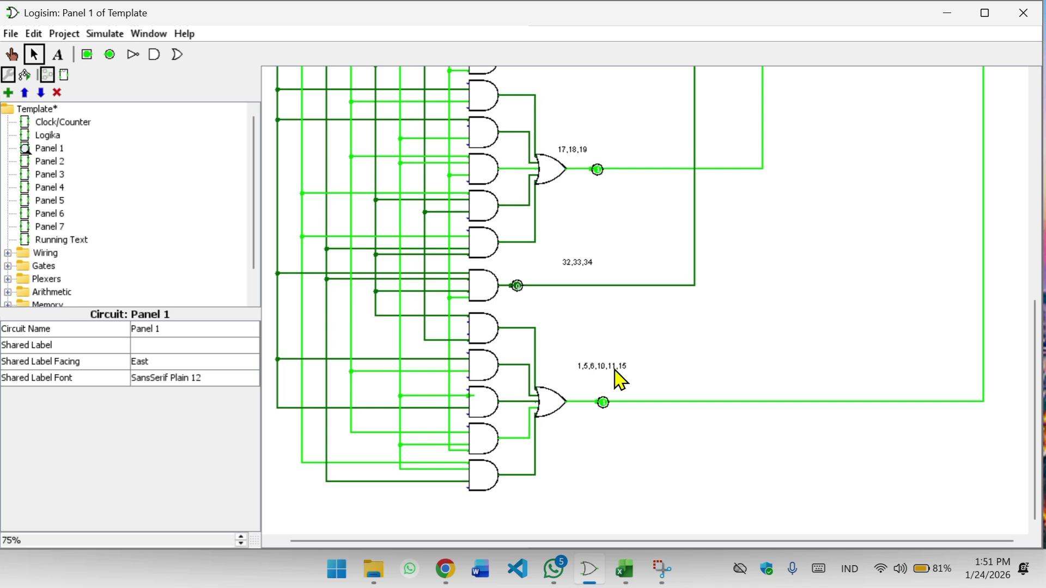
{"action": "scroll", "coordinate": [735, 354], "scroll_direction": "up", "scroll_amount": 10}
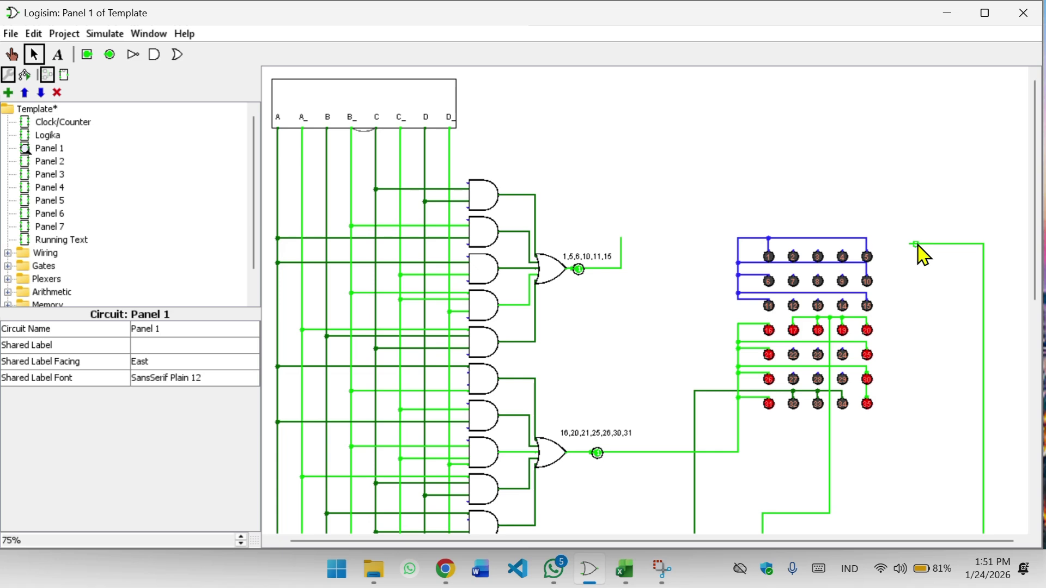
{"action": "left_click_drag", "start_coordinate": [916, 244], "coordinate": [869, 240]}
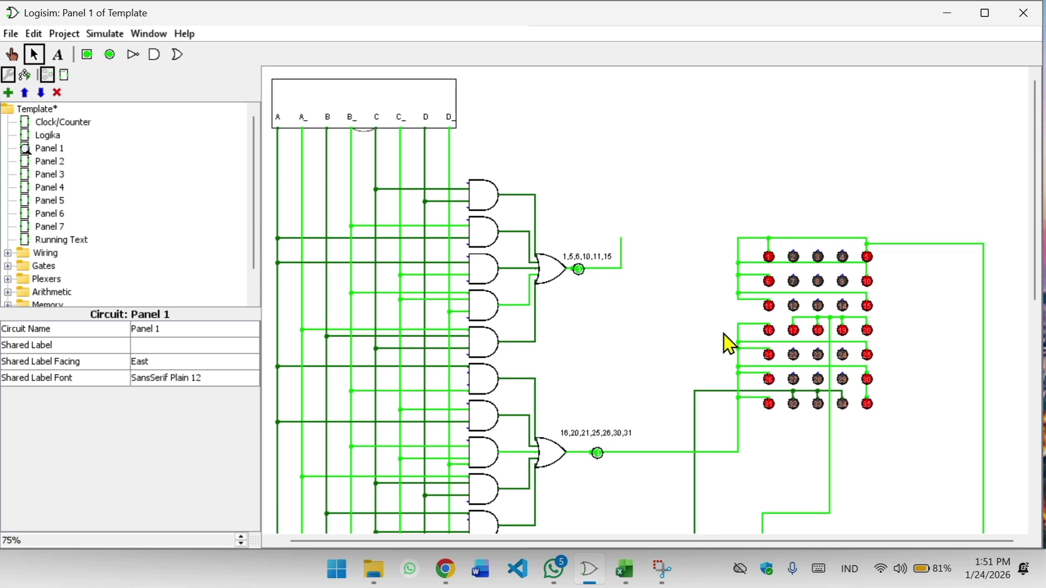
Step: Delete the wire leaving the 17,18,19 output pin and redraw it from the LED line back toward the pin
{"action": "scroll", "coordinate": [729, 343], "scroll_direction": "down", "scroll_amount": 10}
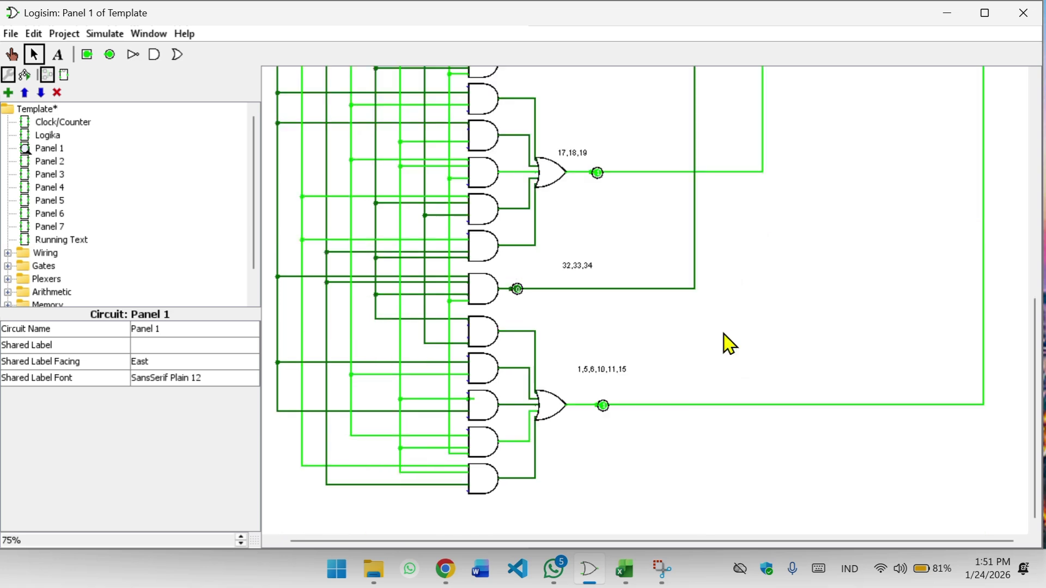
{"action": "left_click", "coordinate": [644, 172]}
{"action": "key", "text": "Delete"}
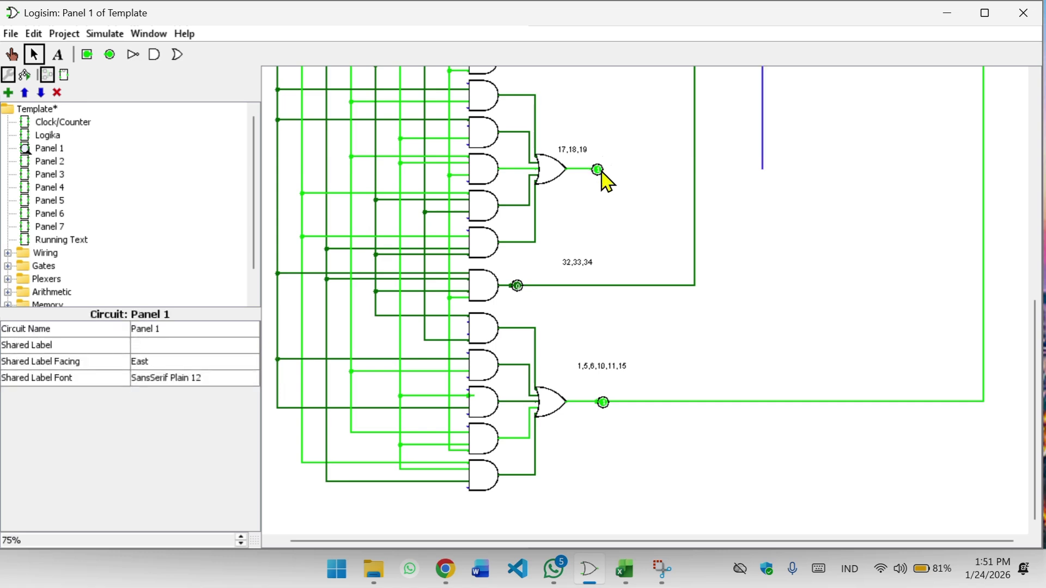
{"action": "mouse_move", "coordinate": [600, 171]}
{"action": "left_mouse_down"}
{"action": "mouse_move", "coordinate": [699, 168]}
{"action": "mouse_move", "coordinate": [601, 165]}
{"action": "mouse_move", "coordinate": [598, 175]}
{"action": "left_mouse_up"}
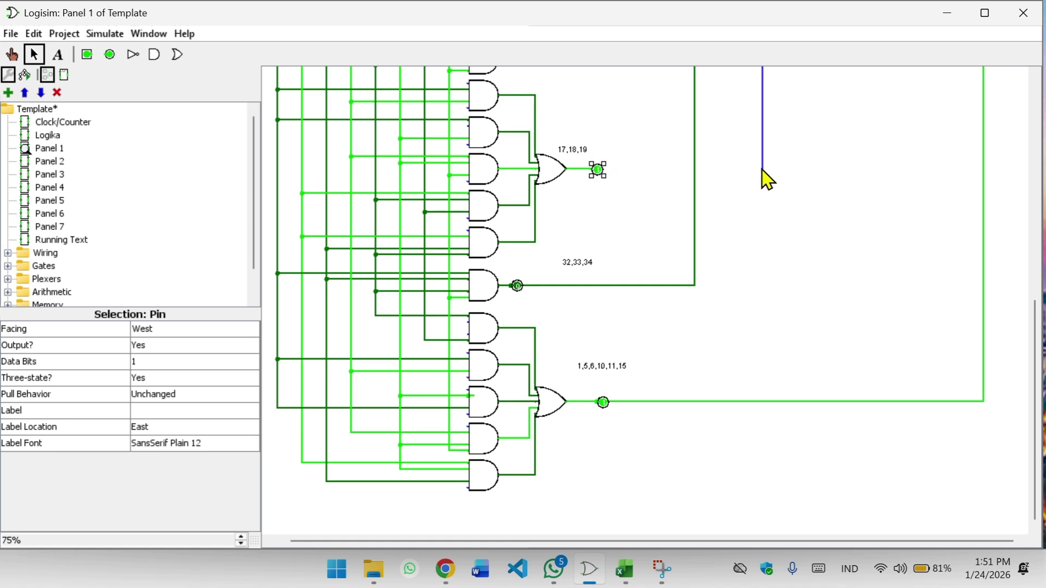
{"action": "left_click_drag", "start_coordinate": [762, 169], "coordinate": [600, 169]}
{"action": "scroll", "coordinate": [599, 172], "scroll_direction": "up", "scroll_amount": 10}
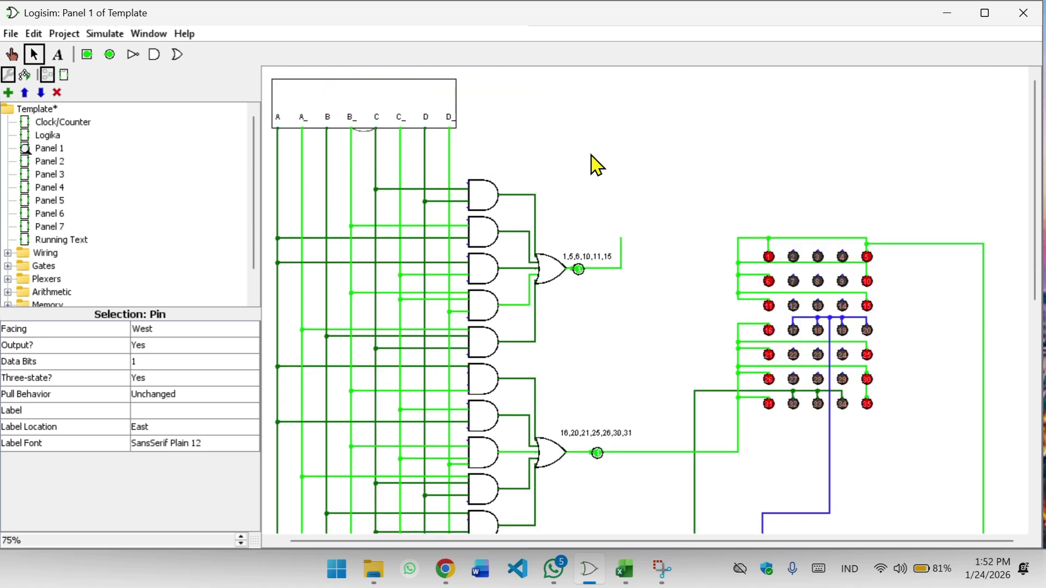
Step: Restore the connection between the 17,18,19 output pin and its LED wire
{"action": "left_click", "coordinate": [684, 296]}
{"action": "scroll", "coordinate": [684, 296], "scroll_direction": "down", "scroll_amount": 10}
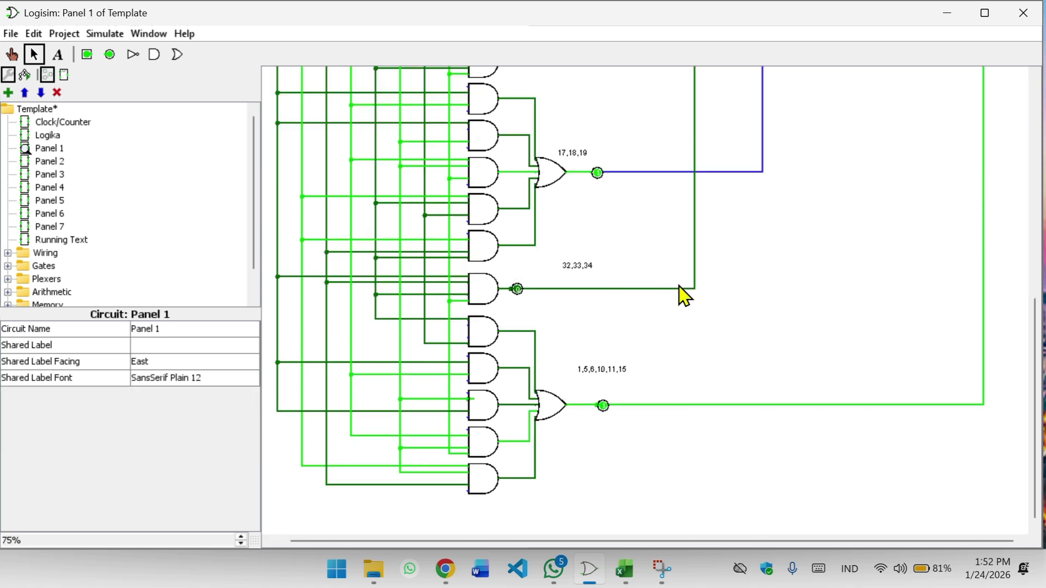
{"action": "left_click", "coordinate": [659, 170]}
{"action": "key", "text": "Delete"}
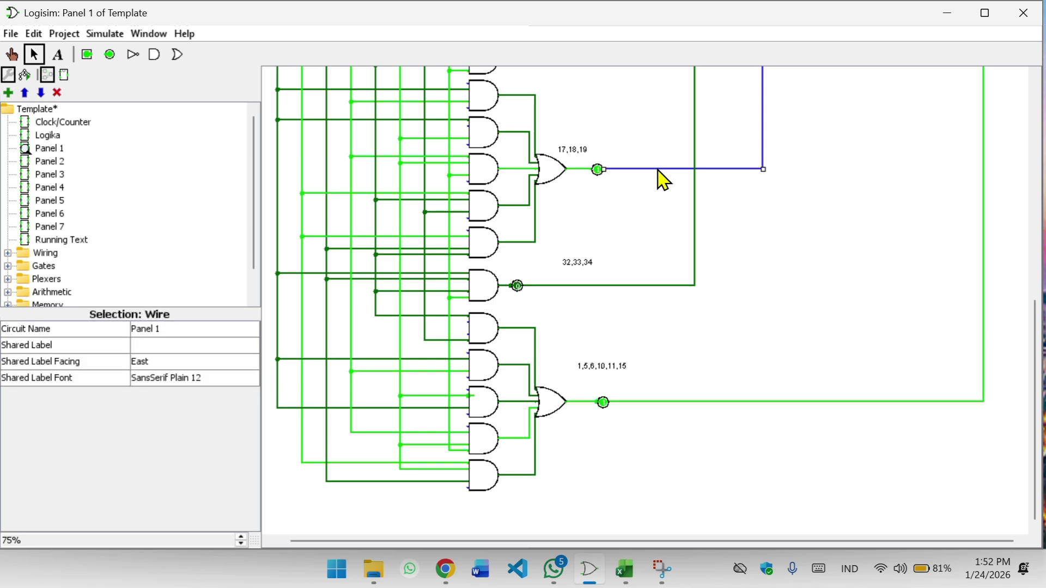
{"action": "left_click", "coordinate": [659, 170]}
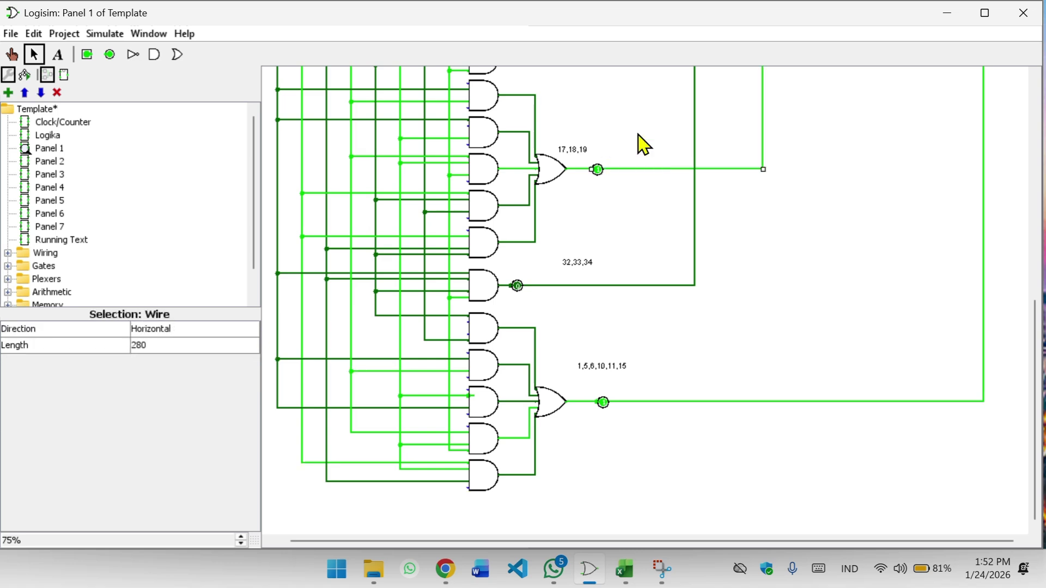
{"action": "left_click", "coordinate": [614, 117]}
Step: Delete the horizontal wire joining the newest OR gate's line to the LED 5 connection
{"action": "scroll", "coordinate": [642, 147], "scroll_direction": "up", "scroll_amount": 3}
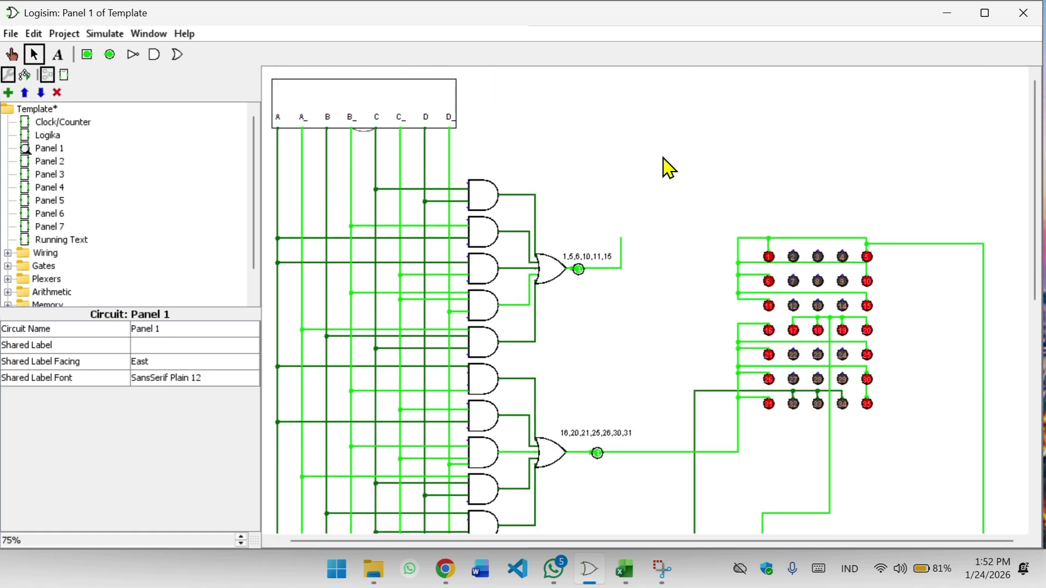
{"action": "left_click", "coordinate": [883, 244]}
{"action": "key", "text": "Delete"}
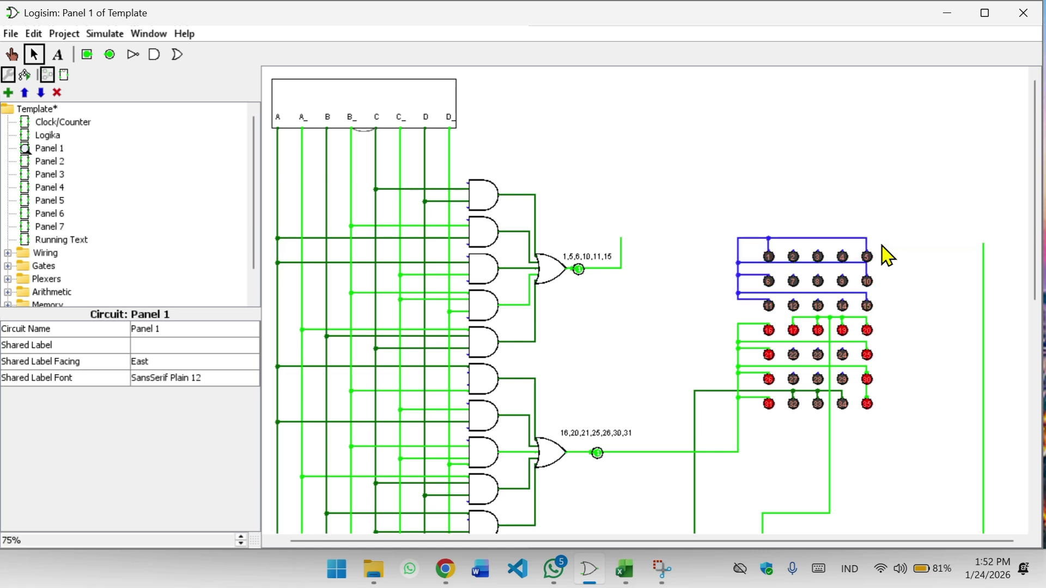
Step: Delete the bottom duplicate 1,5,6,10,11,15 circuit: its long output wires, five AND gates, OR gate and output pin
{"action": "scroll", "coordinate": [885, 256], "scroll_direction": "down", "scroll_amount": 5}
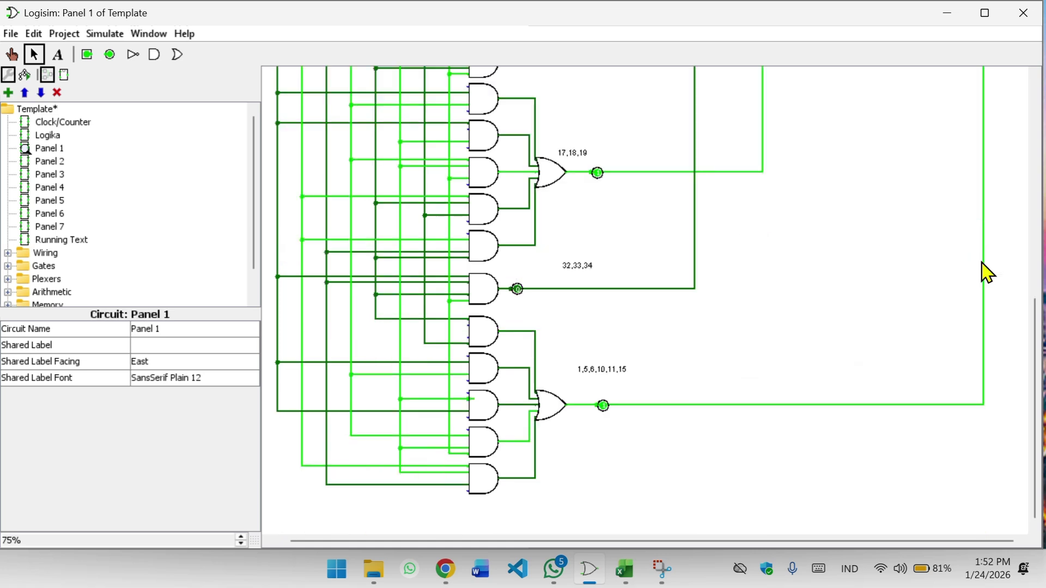
{"action": "left_click", "coordinate": [983, 266]}
{"action": "key", "text": "Delete"}
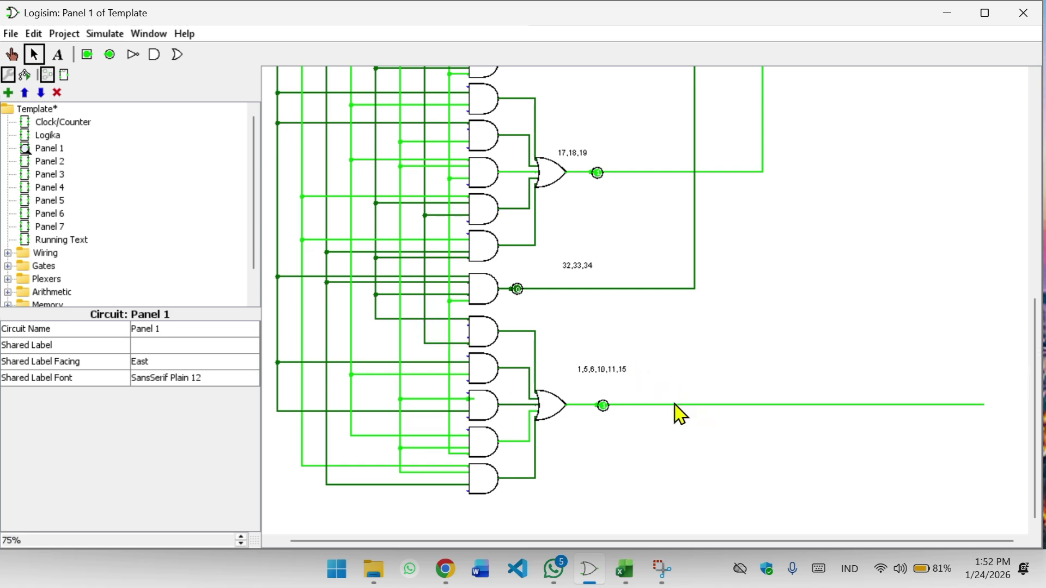
{"action": "left_click", "coordinate": [676, 419]}
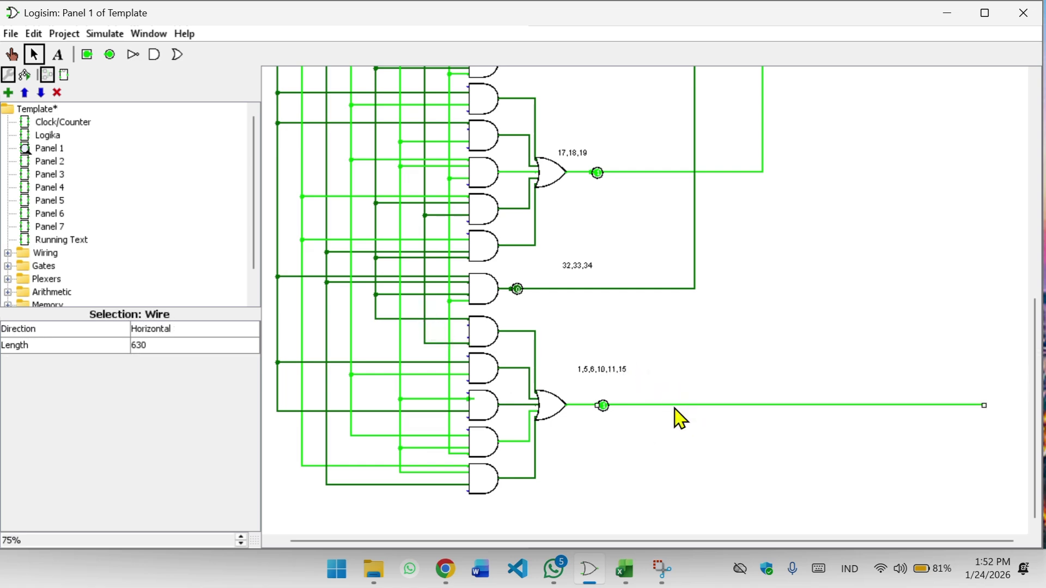
{"action": "key", "text": "Delete"}
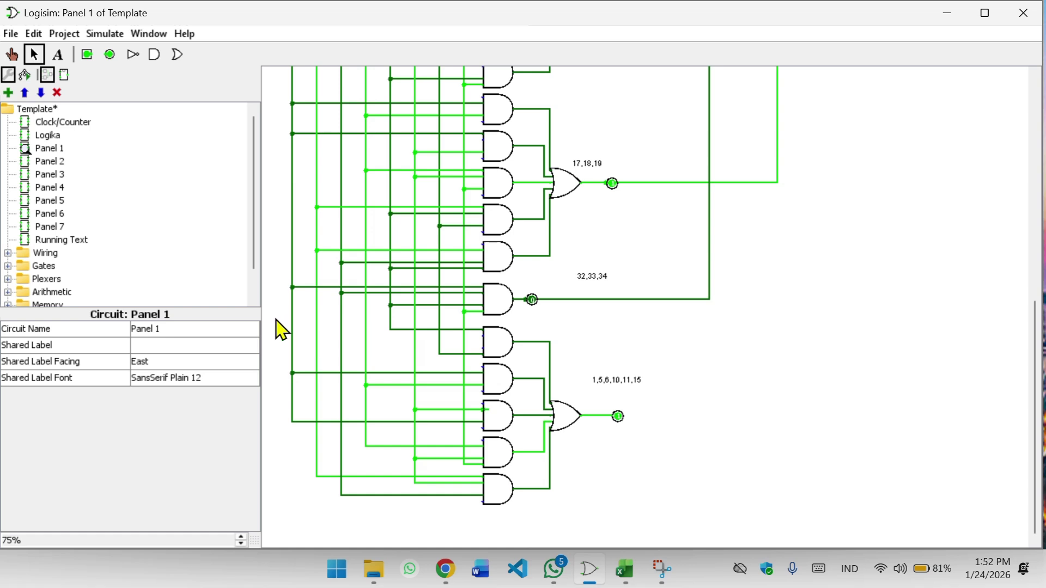
{"action": "left_click_drag", "start_coordinate": [278, 312], "coordinate": [619, 503]}
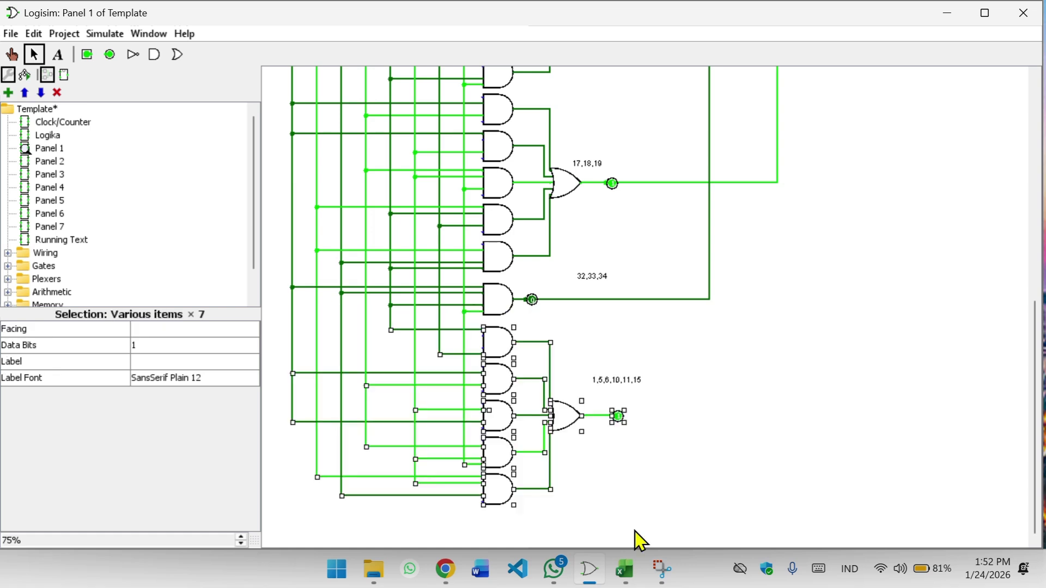
{"action": "key", "text": "Delete"}
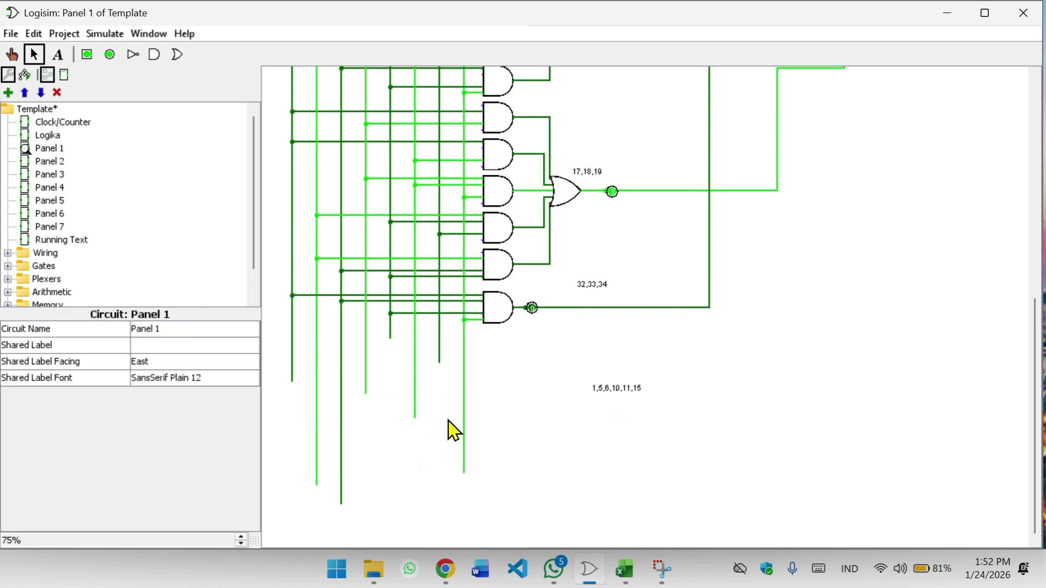
Step: Delete the leftover wire ends of the A, A_ and B input lines hanging below the 32,33,34 AND gate
{"action": "left_click_drag", "start_coordinate": [479, 398], "coordinate": [289, 345]}
{"action": "left_click", "coordinate": [291, 348]}
{"action": "key", "text": "Delete"}
{"action": "left_click", "coordinate": [317, 357]}
{"action": "key", "text": "Delete"}
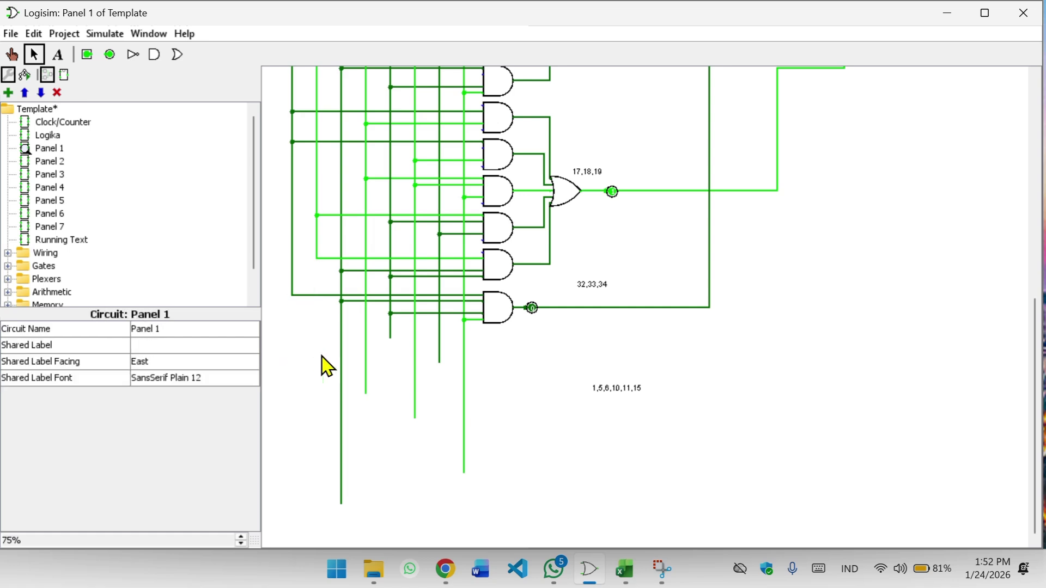
{"action": "left_click", "coordinate": [342, 375]}
{"action": "key", "text": "Delete"}
Step: Delete the leftover wire ends of the B_, C, C_, D and D_ input lines below the gates they still feed
{"action": "scroll", "coordinate": [347, 375], "scroll_direction": "up", "scroll_amount": 2}
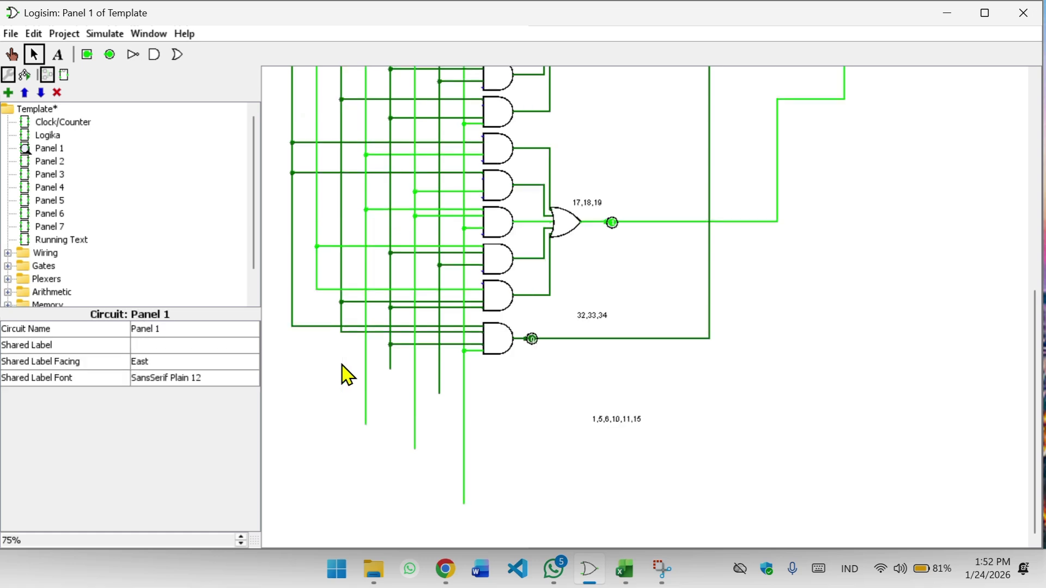
{"action": "left_click", "coordinate": [365, 381]}
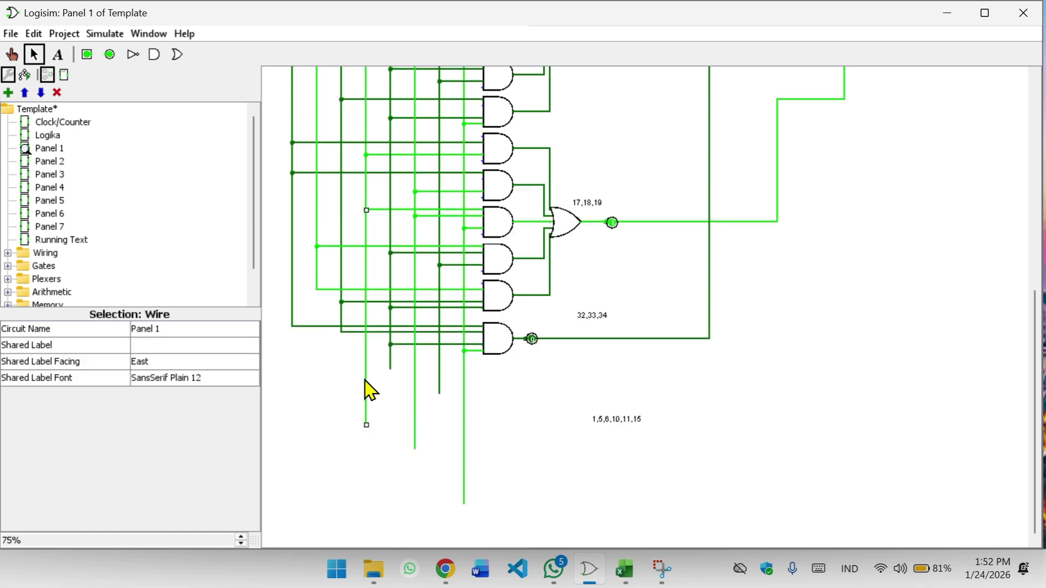
{"action": "key", "text": "Delete"}
{"action": "left_click", "coordinate": [391, 366]}
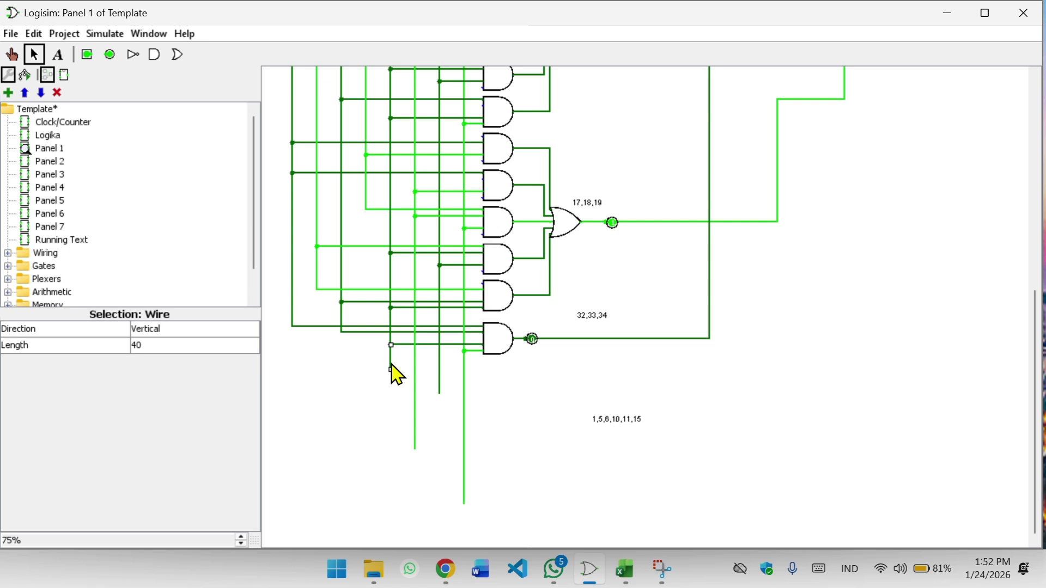
{"action": "key", "text": "Delete"}
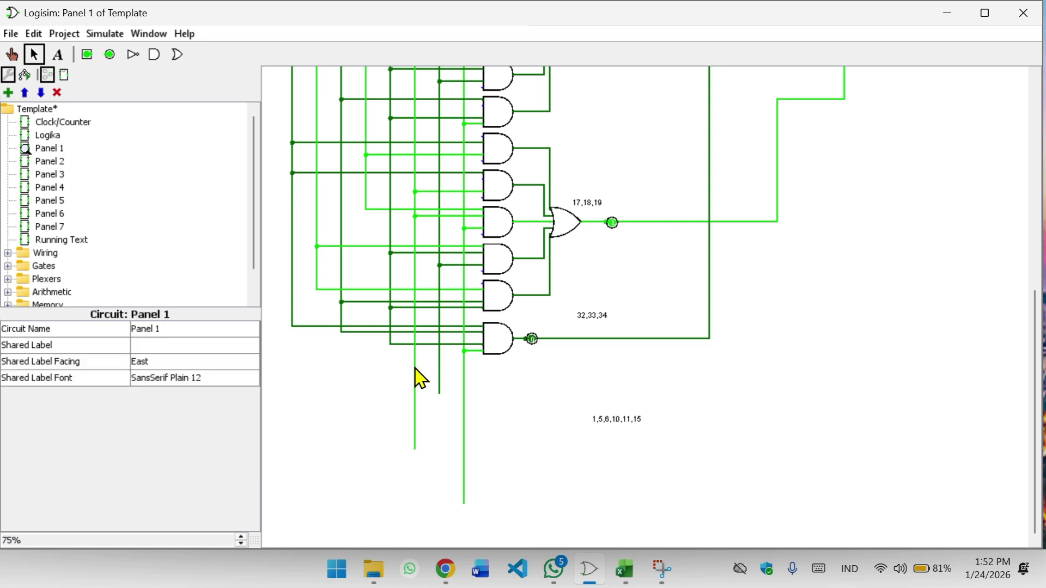
{"action": "left_click", "coordinate": [416, 369]}
{"action": "key", "text": "Delete"}
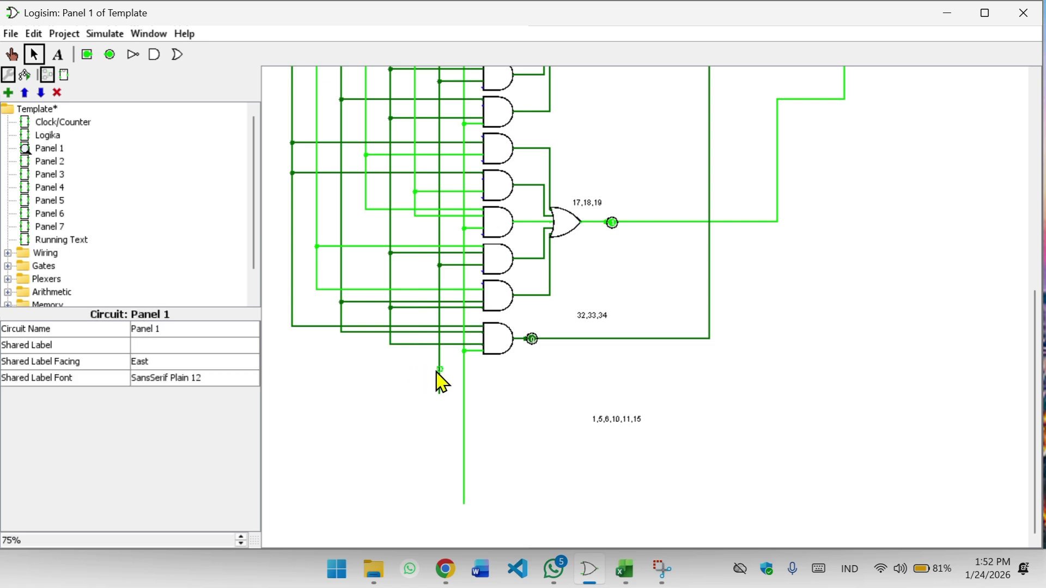
{"action": "left_click", "coordinate": [439, 375]}
{"action": "key", "text": "Delete"}
{"action": "left_click", "coordinate": [465, 387]}
{"action": "key", "text": "Delete"}
Step: Delete the leftover 1,5,6,10,11,15 text label below the last AND gate
{"action": "scroll", "coordinate": [465, 388], "scroll_direction": "up", "scroll_amount": 3}
{"action": "left_click", "coordinate": [609, 502]}
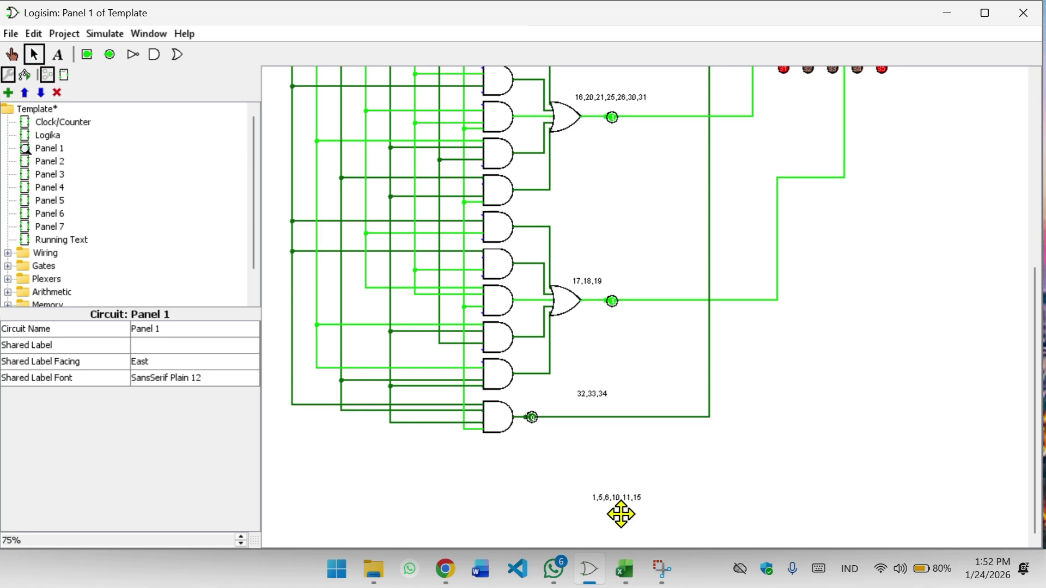
{"action": "key", "text": "Delete"}
Step: Wire the output of the topmost OR gate, 1,5,6,10,11,15, to the shared line of its LEDs
{"action": "scroll", "coordinate": [609, 507], "scroll_direction": "up", "scroll_amount": 3}
{"action": "scroll", "coordinate": [585, 381], "scroll_direction": "up", "scroll_amount": 10}
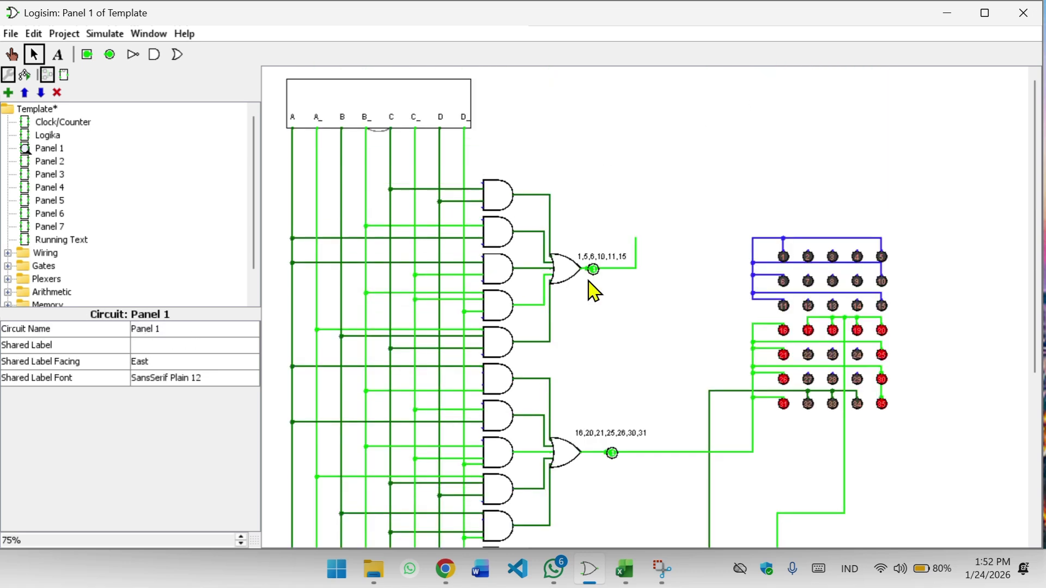
{"action": "left_click_drag", "start_coordinate": [637, 239], "coordinate": [753, 238]}
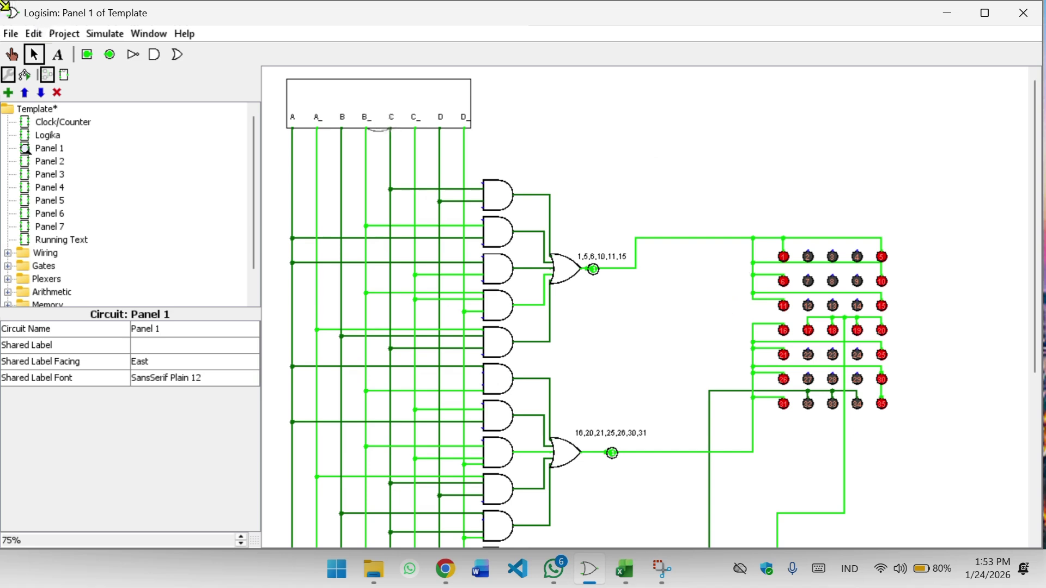
Step: Enable simulation clock ticks to test Panel 1's LEDs, and return to the project's circuit list
{"action": "left_click", "coordinate": [27, 76]}
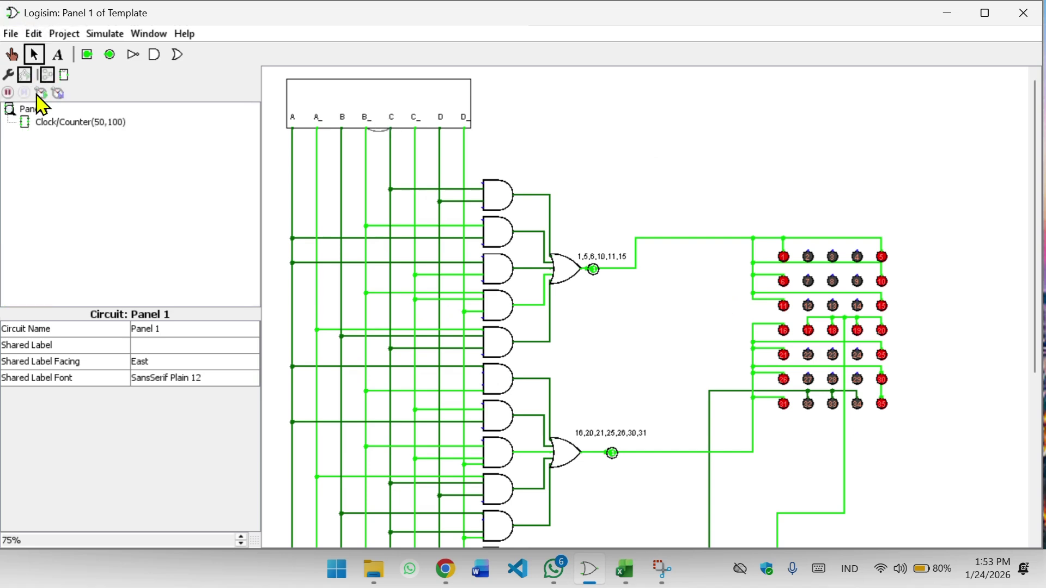
{"action": "left_click", "coordinate": [42, 94]}
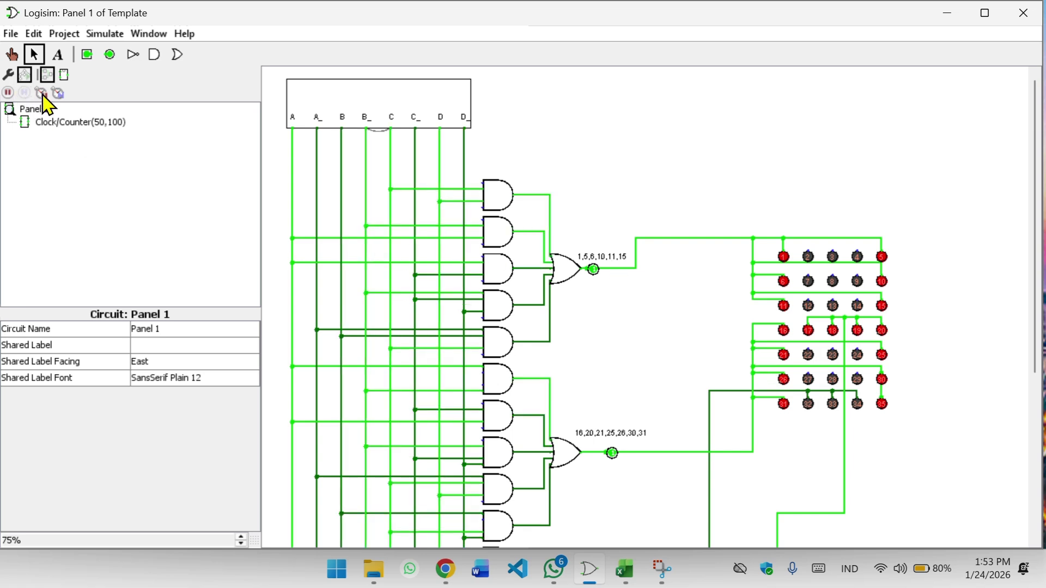
{"action": "left_click", "coordinate": [8, 74]}
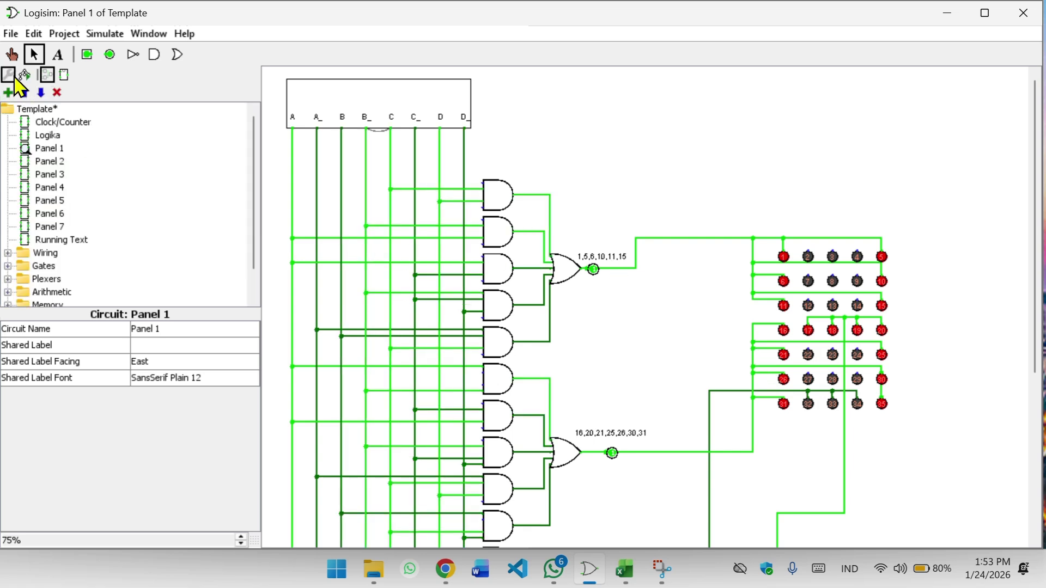
Step: Open the Running Text circuit and bring its row of LED panels into view
{"action": "double_click", "coordinate": [42, 243]}
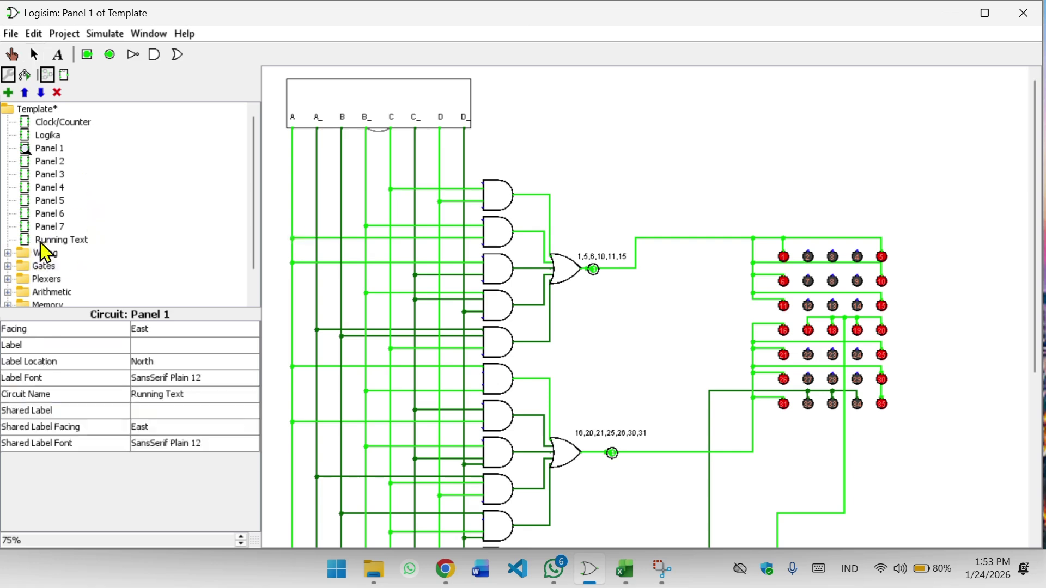
{"action": "scroll", "coordinate": [621, 441], "scroll_direction": "down", "scroll_amount": 5}
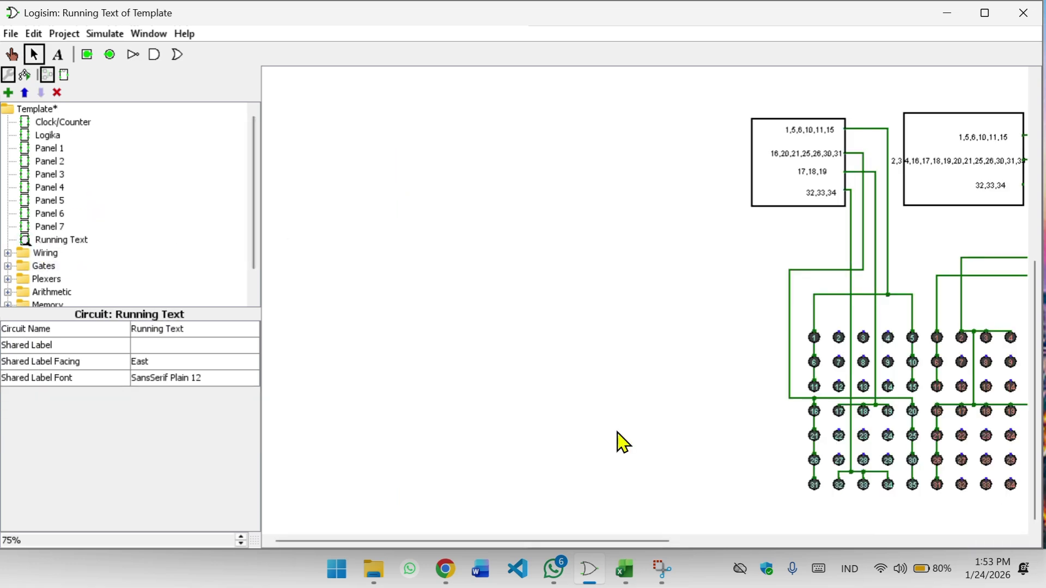
{"action": "mouse_move", "coordinate": [590, 541]}
{"action": "left_mouse_down"}
{"action": "mouse_move", "coordinate": [882, 508]}
{"action": "mouse_move", "coordinate": [716, 517]}
{"action": "mouse_move", "coordinate": [889, 518]}
{"action": "mouse_move", "coordinate": [964, 502]}
{"action": "mouse_move", "coordinate": [812, 522]}
{"action": "mouse_move", "coordinate": [867, 531]}
{"action": "left_mouse_up"}
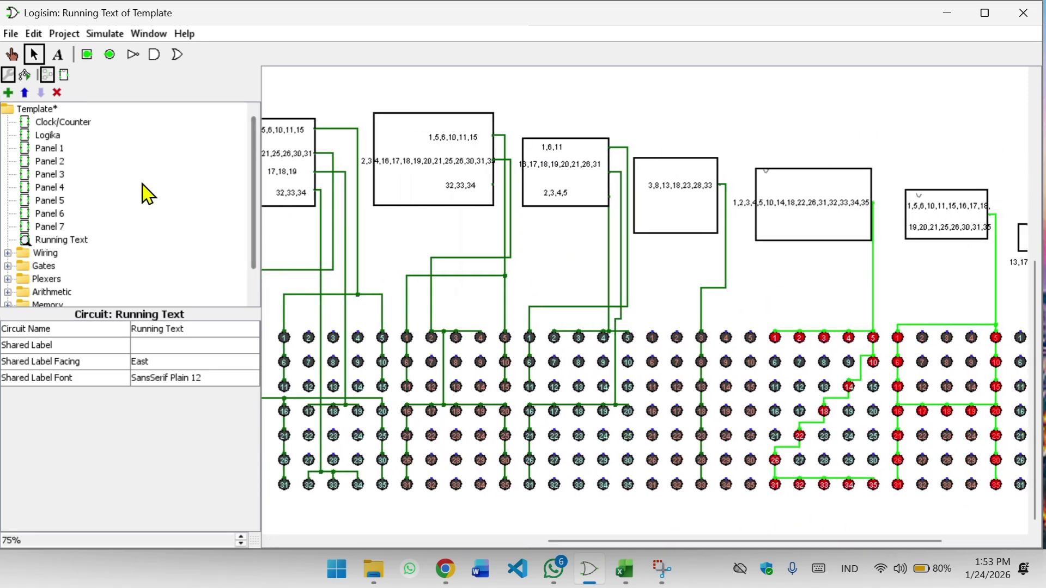
Step: Enable clock ticks in the Running Text simulation to run the scrolling text across all panels
{"action": "left_click", "coordinate": [25, 74]}
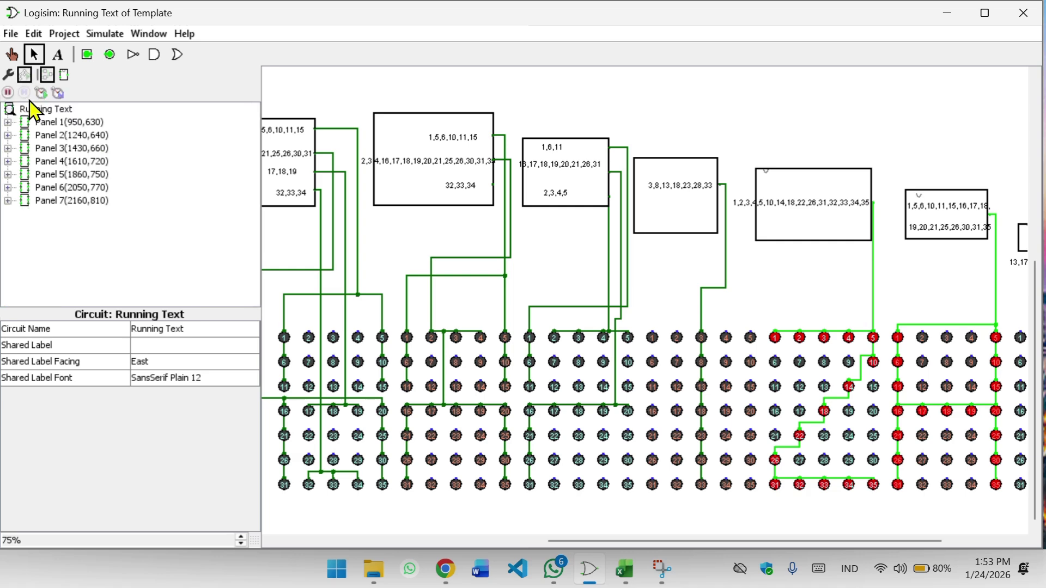
{"action": "left_click", "coordinate": [41, 92]}
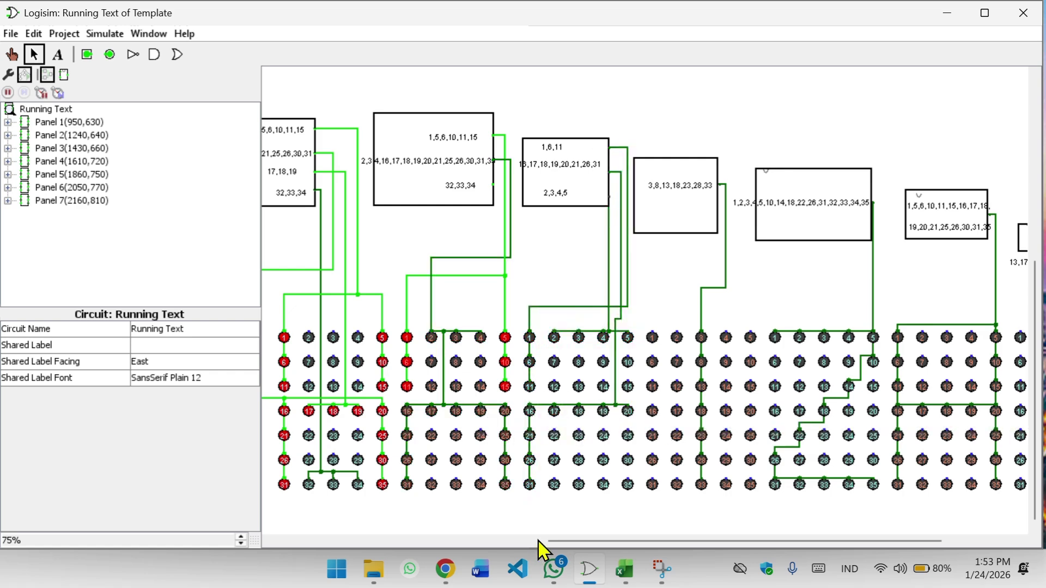
{"action": "mouse_move", "coordinate": [551, 541]}
{"action": "left_mouse_down"}
{"action": "mouse_move", "coordinate": [612, 544]}
{"action": "mouse_move", "coordinate": [549, 541]}
{"action": "left_mouse_up"}
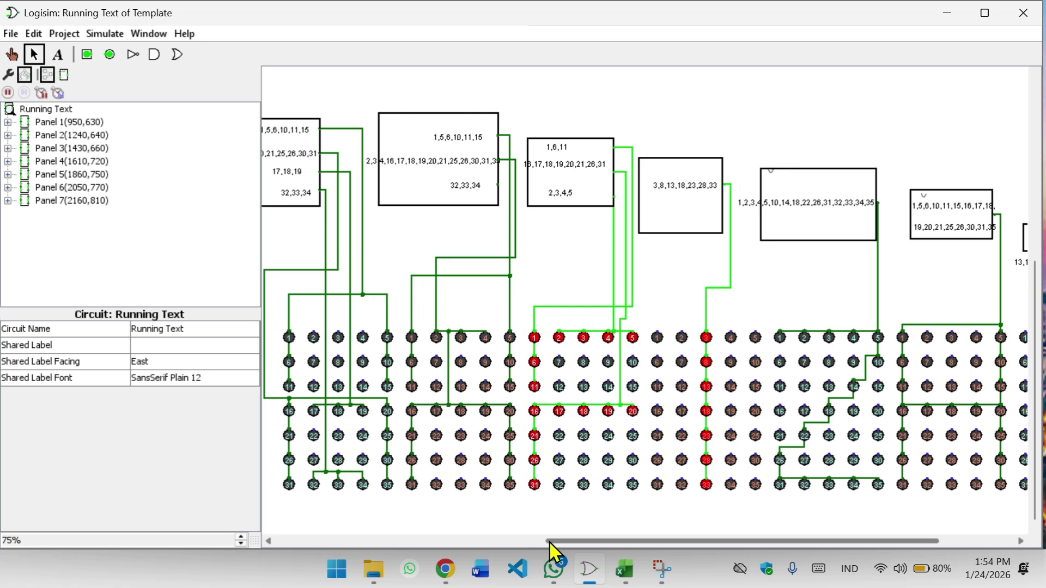